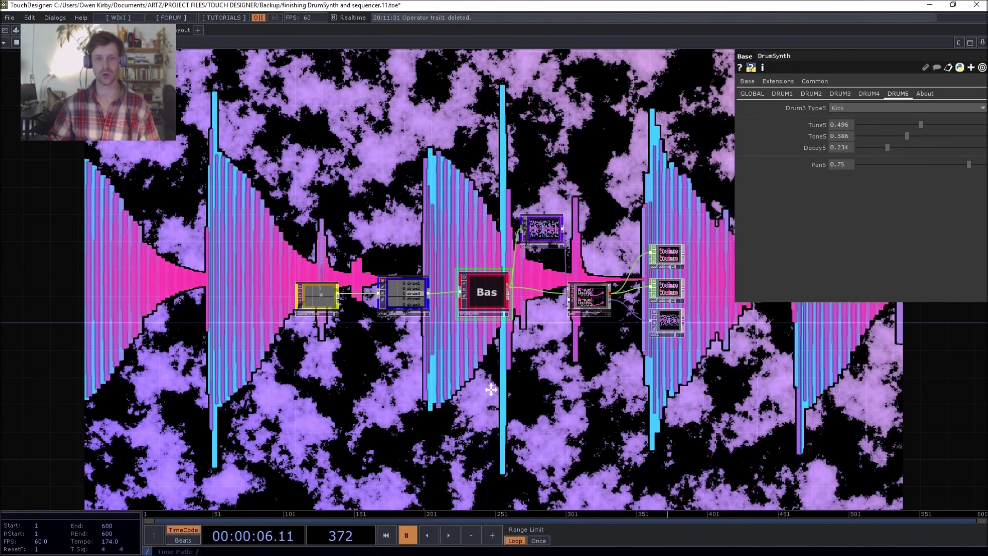
Try lower REZ values of 0.11 and 0.049 on the REZ component, and return the value to 1.
scroll(484, 273, "up", 5)
scroll(472, 232, "down", 5)
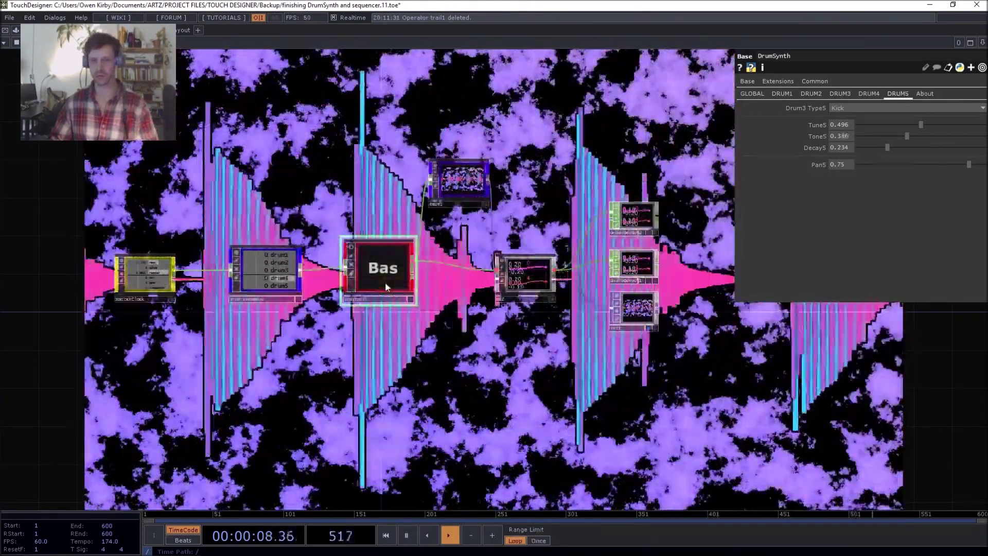
left_click(545, 274)
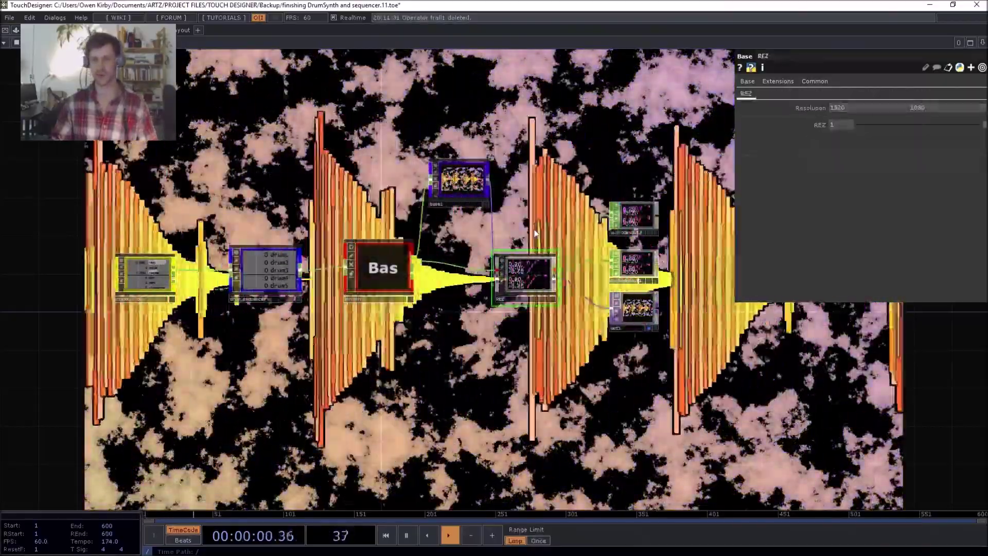
scroll(546, 274, "up", 5)
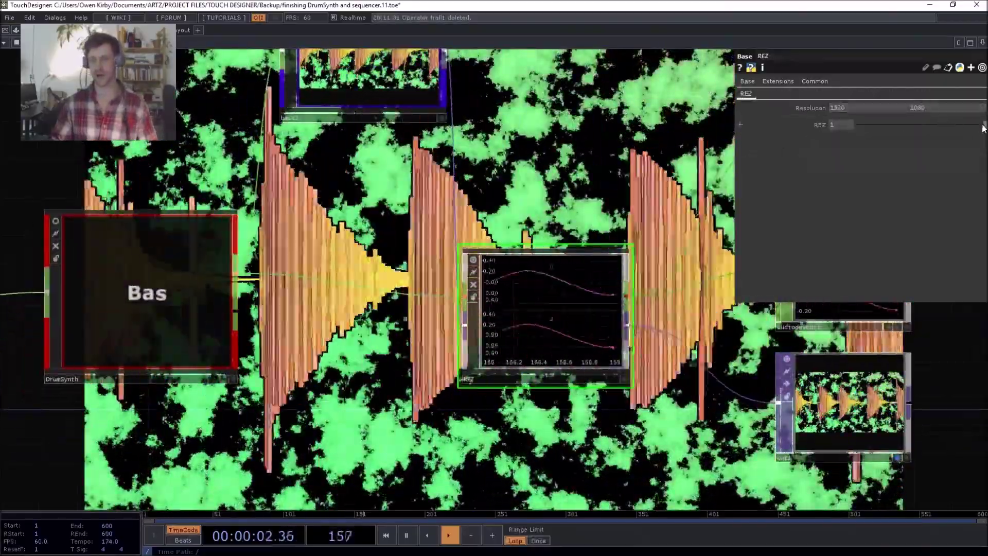
left_click_drag(982, 127, 872, 131)
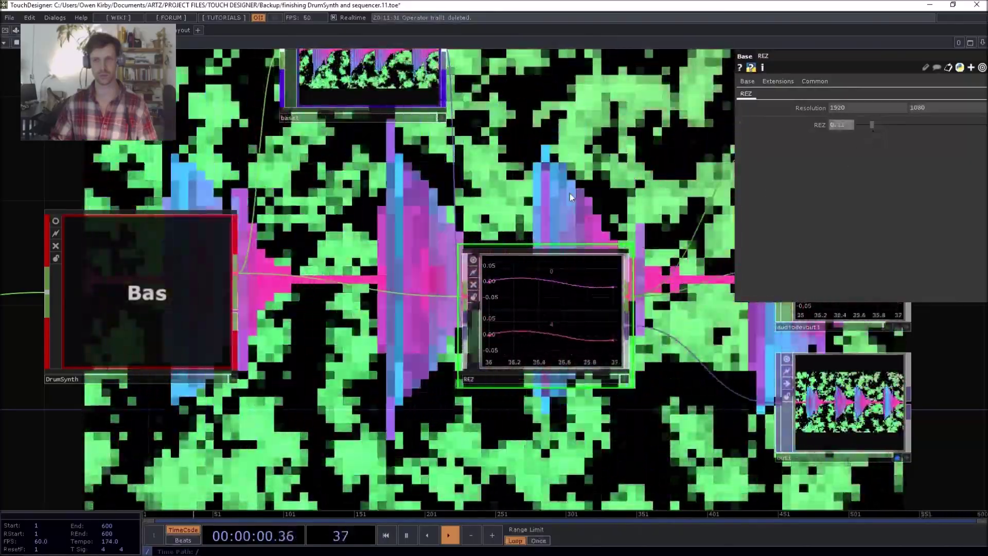
scroll(516, 223, "down", 5)
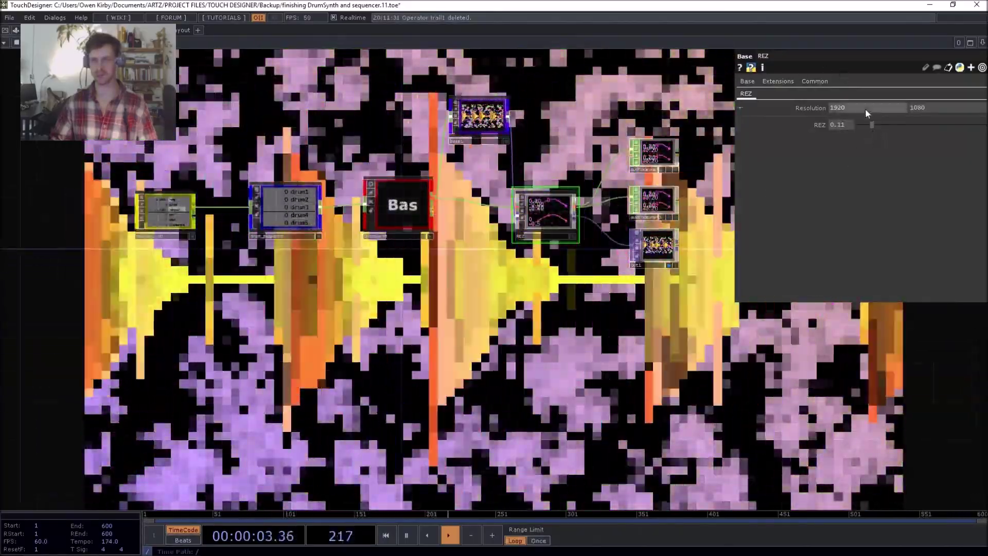
left_click(866, 125)
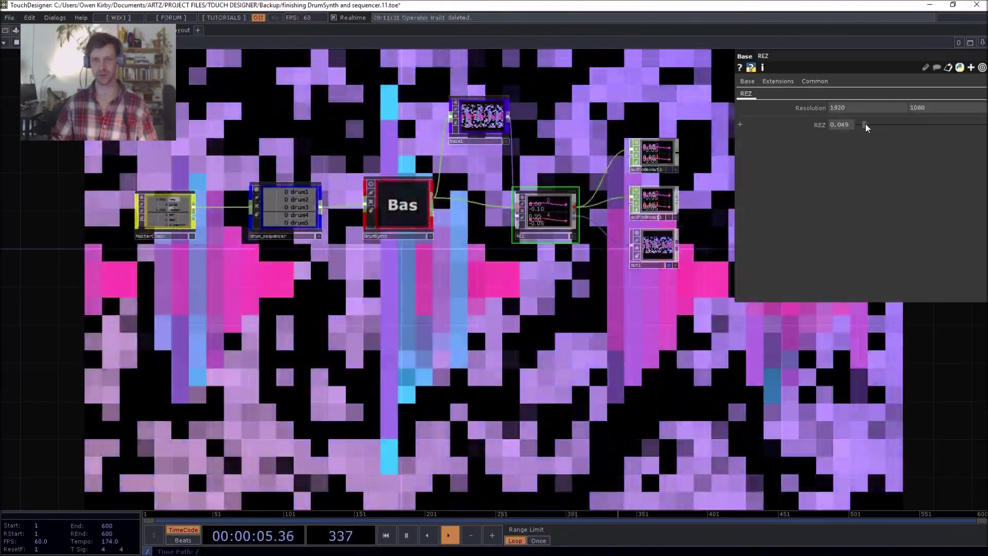
left_click_drag(865, 124, 984, 125)
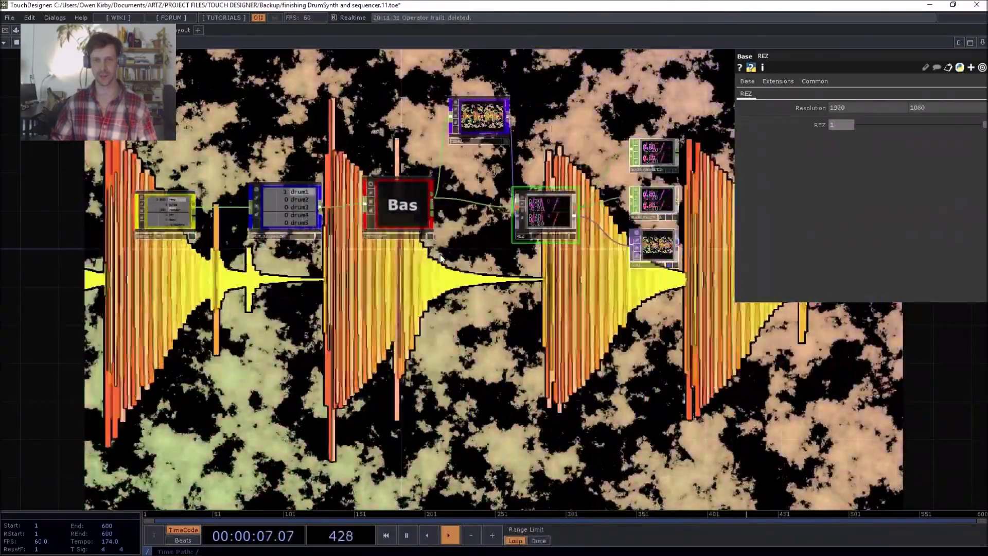
Pause the timeline playback and add a Base COMP to the network just below the REZ component.
left_click_drag(451, 266, 442, 276)
key("space")
scroll(421, 292, "up", 1)
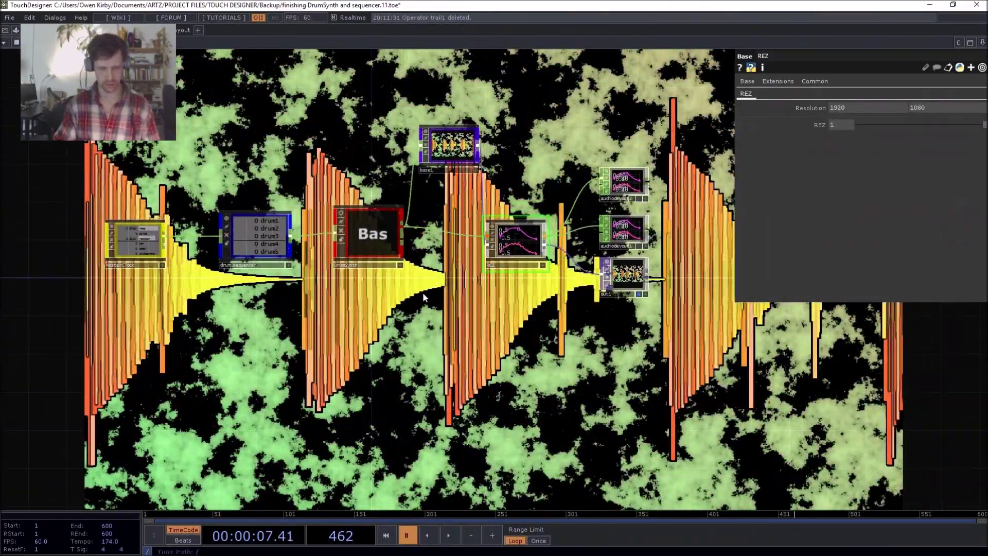
key("Tab")
type("base")
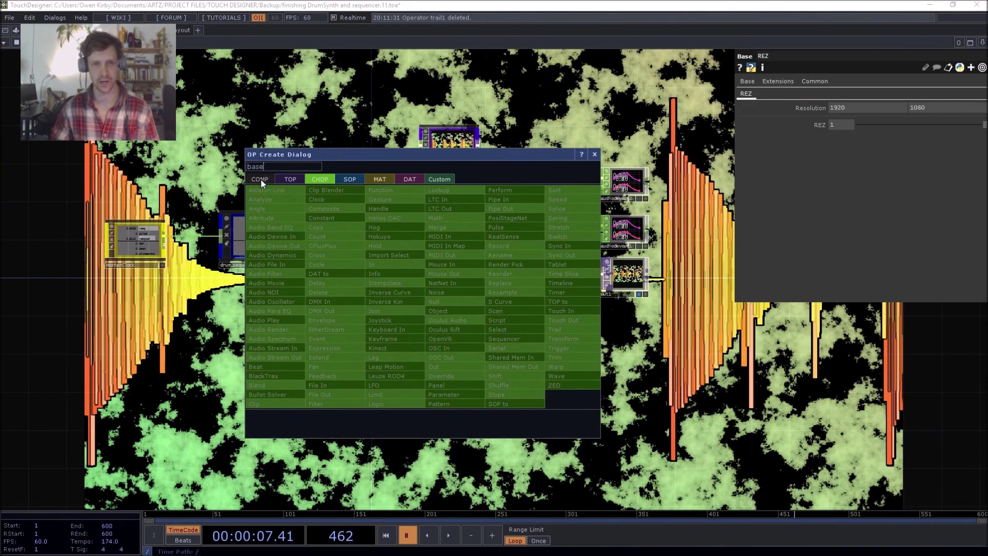
left_click(260, 178)
left_click(401, 199)
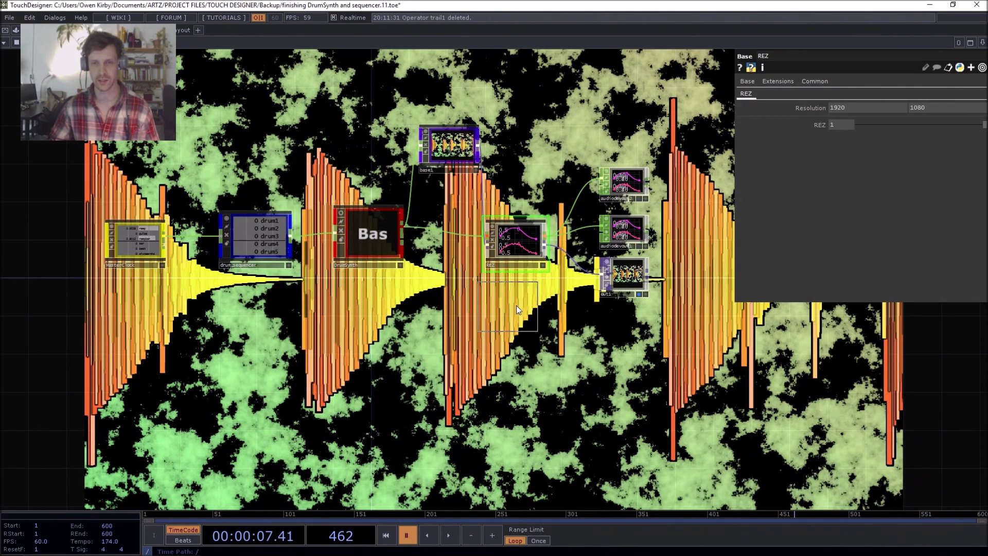
left_click(517, 306)
Rename the new Base component as Bitcrusher.
scroll(520, 308, "up", 5)
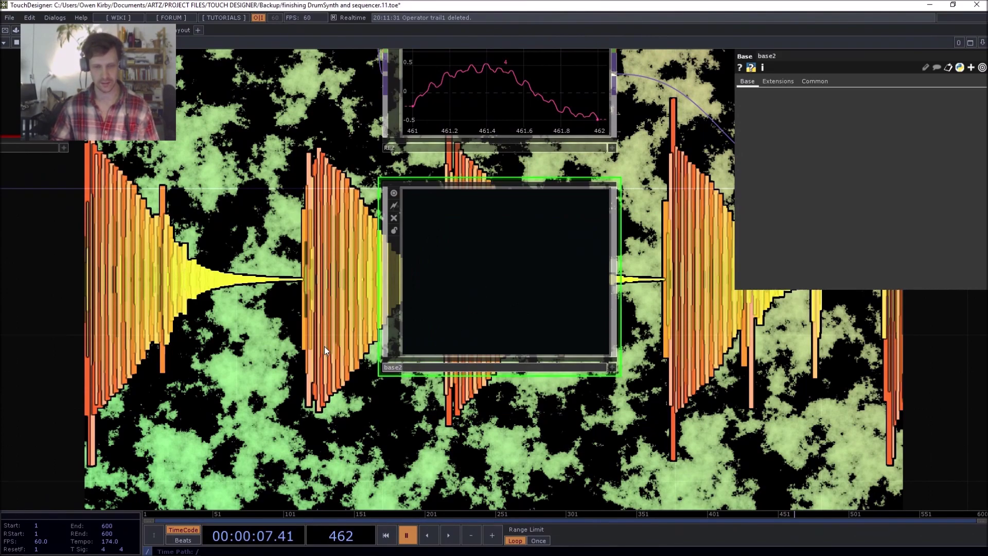
type("Bitcr")
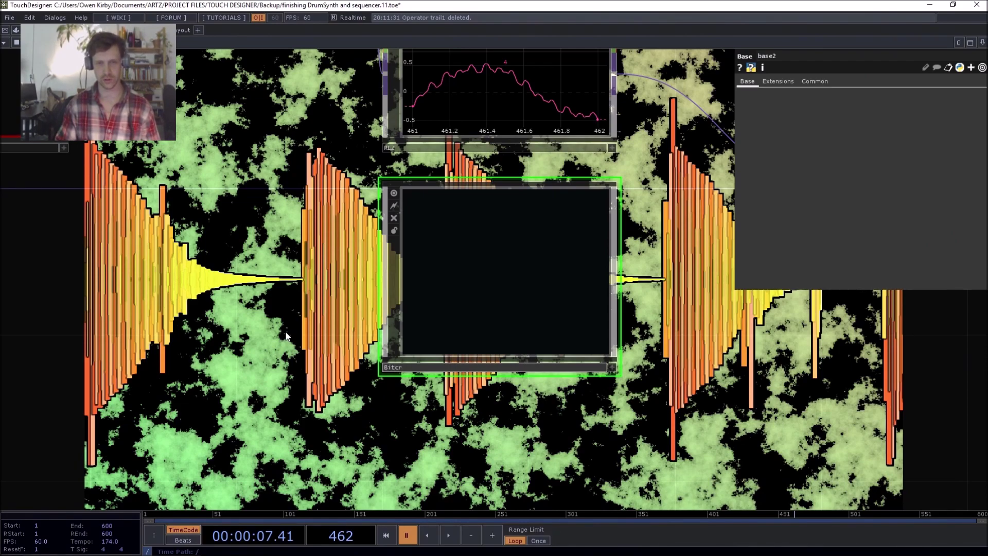
type("usher")
key("Return")
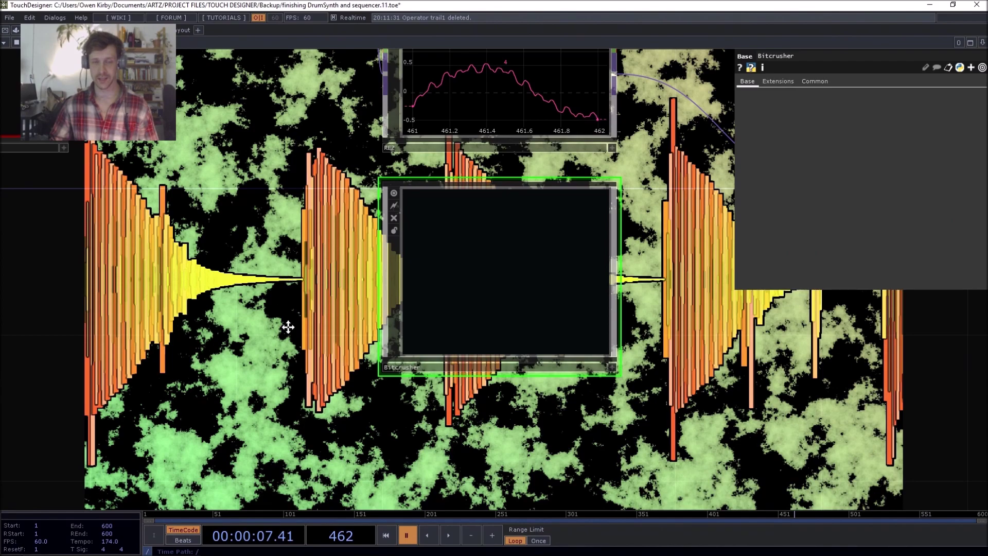
Open the Component Editor for the Bitcrusher component and add a custom parameter page named Bitcrusher.
left_click_drag(288, 327, 341, 318)
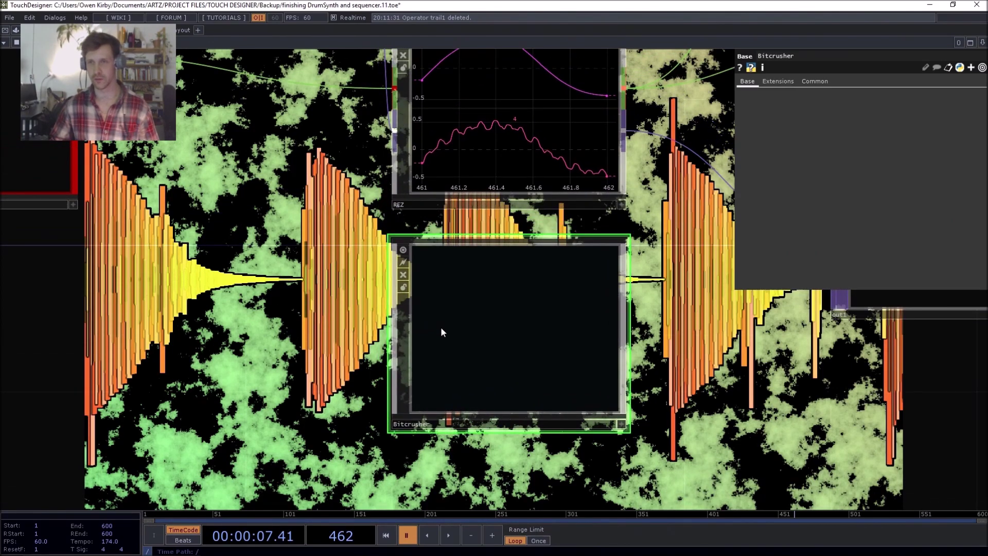
right_click(474, 417)
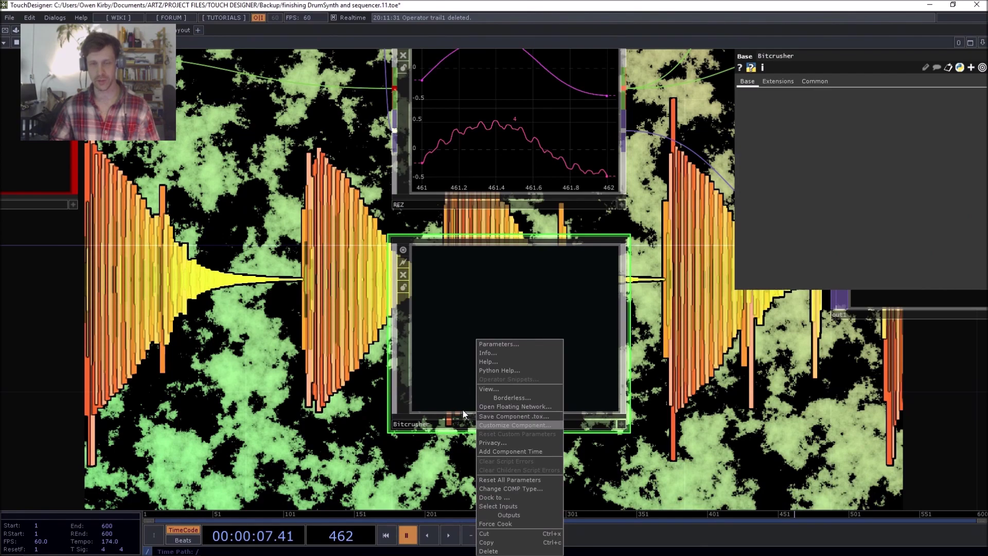
left_click(438, 384)
left_click_drag(359, 338, 378, 303)
scroll(377, 303, "down", 2)
scroll(379, 303, "down", 2)
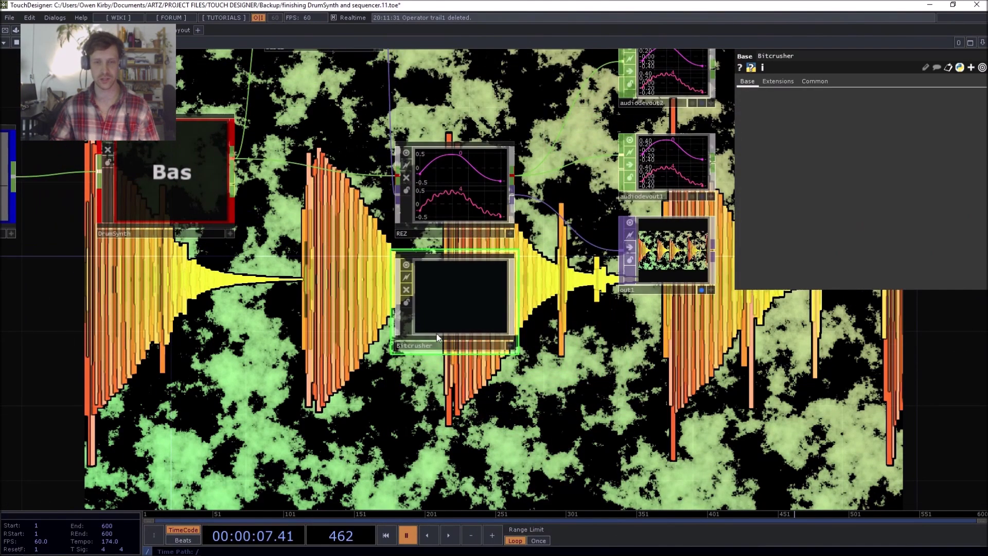
right_click(440, 341)
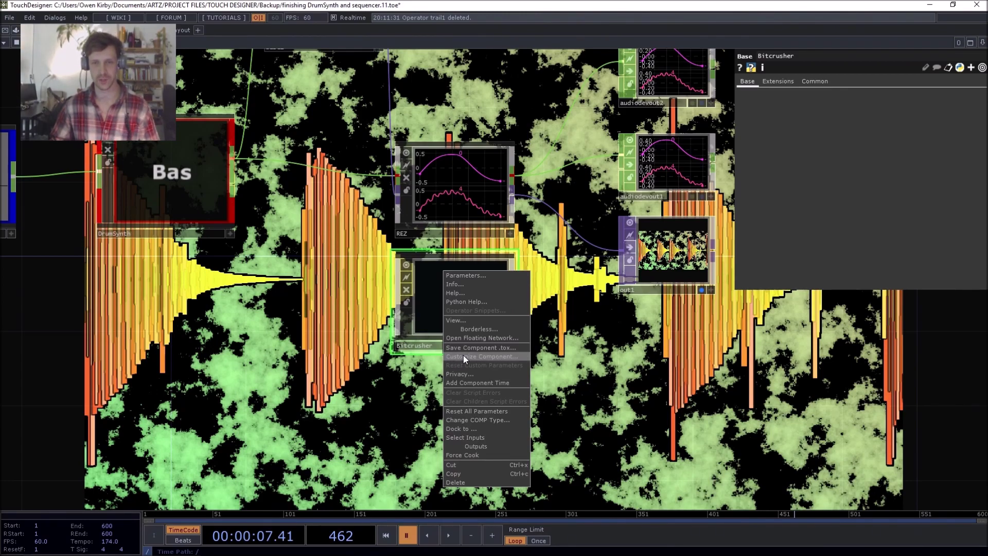
left_click(463, 355)
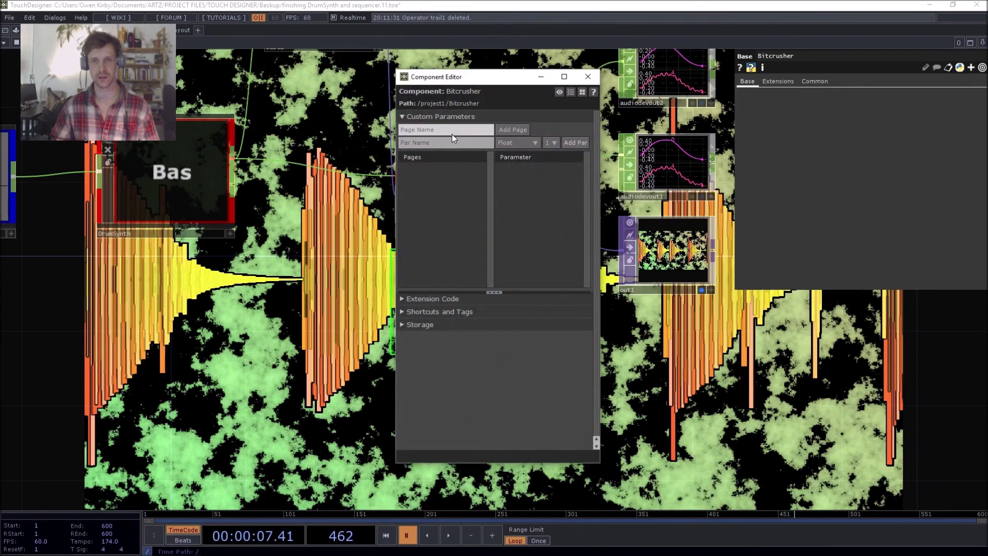
left_click(451, 130)
type("Bit")
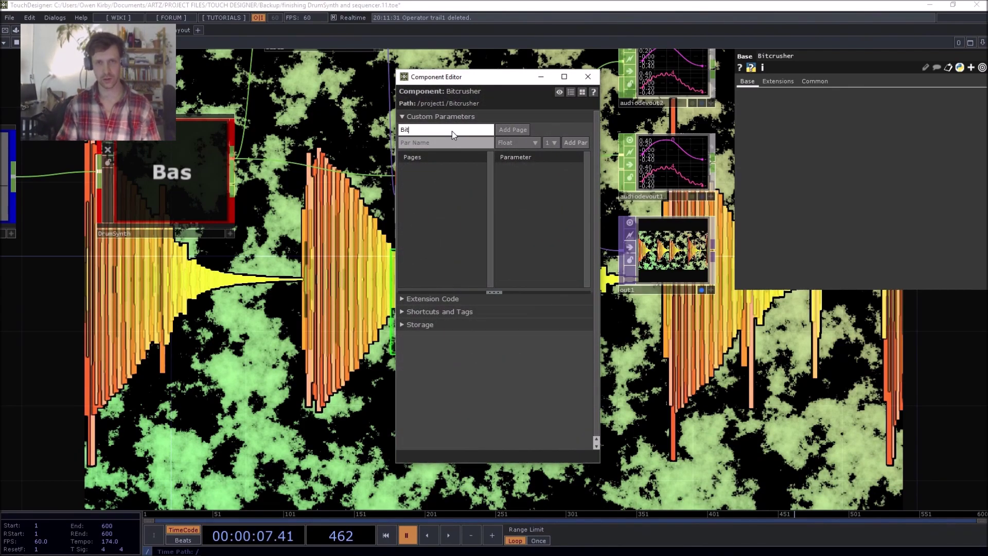
type("crusher")
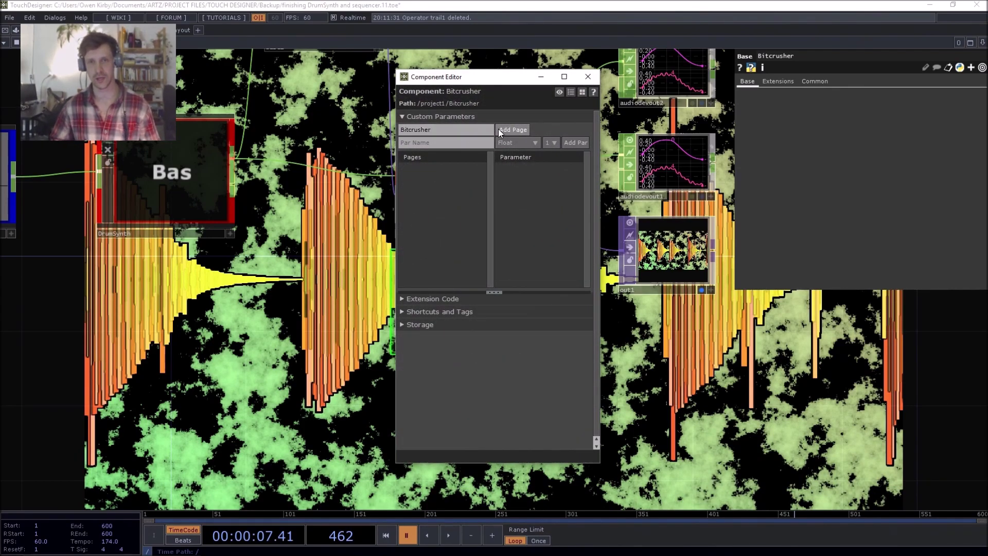
left_click(499, 130)
Add a single Float parameter named "Bitcrush amount" to the Bitcrusher page, show that page's parameters, and close the Component Editor.
left_click(460, 144)
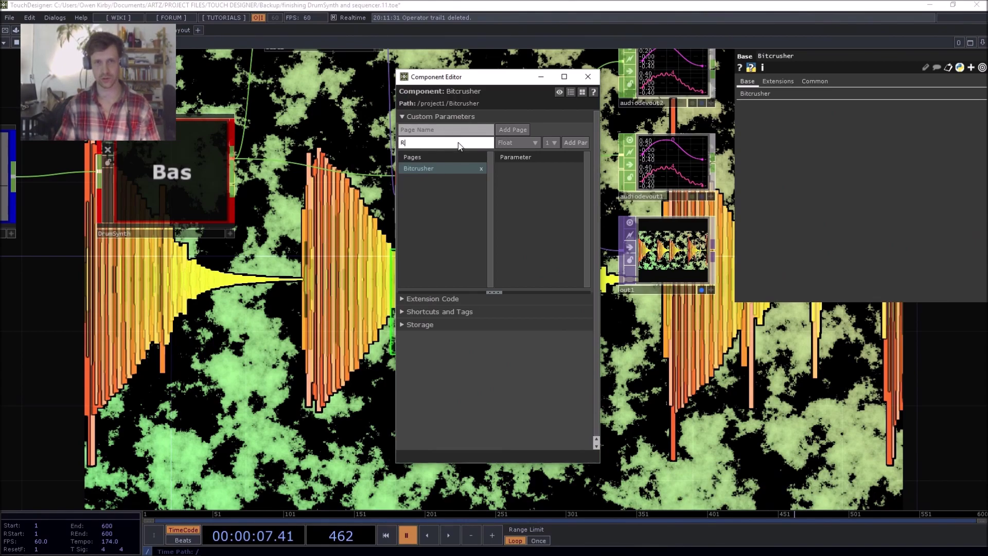
type("Bit")
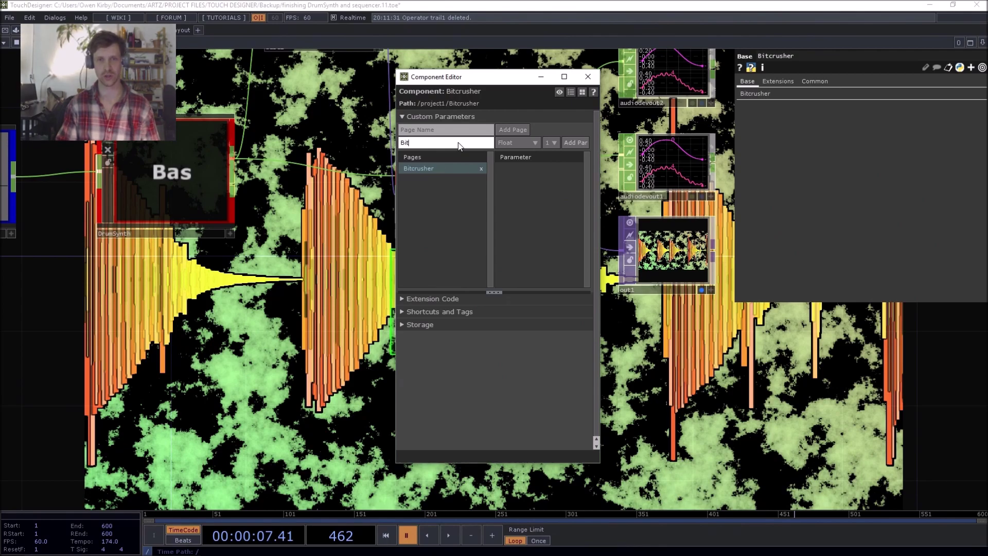
type("ch")
type("ush amou")
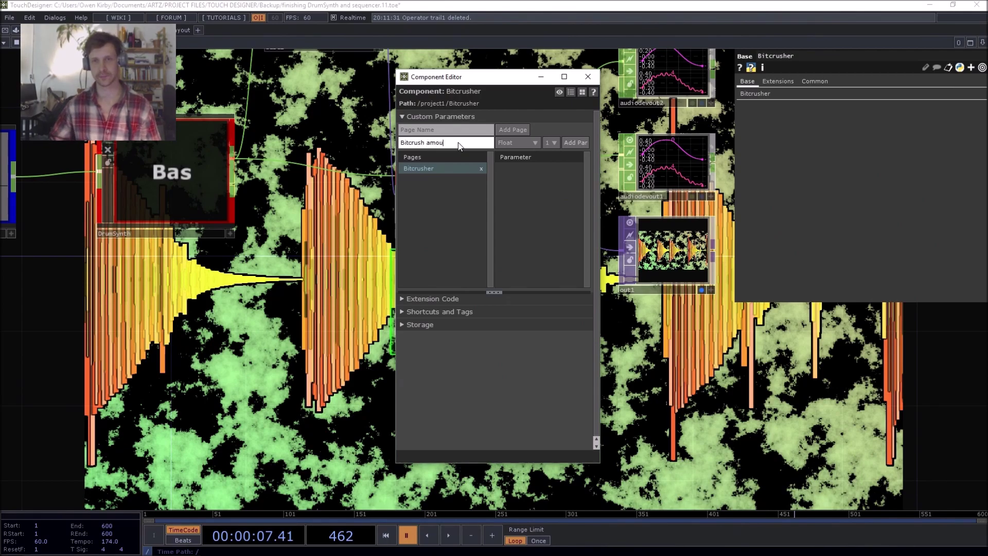
type("nt")
left_click(575, 142)
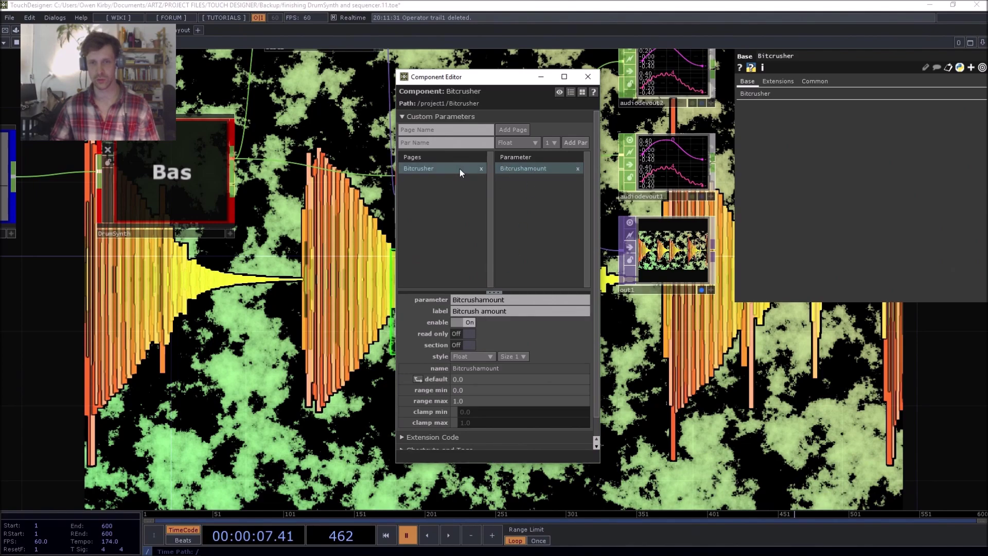
left_click(756, 95)
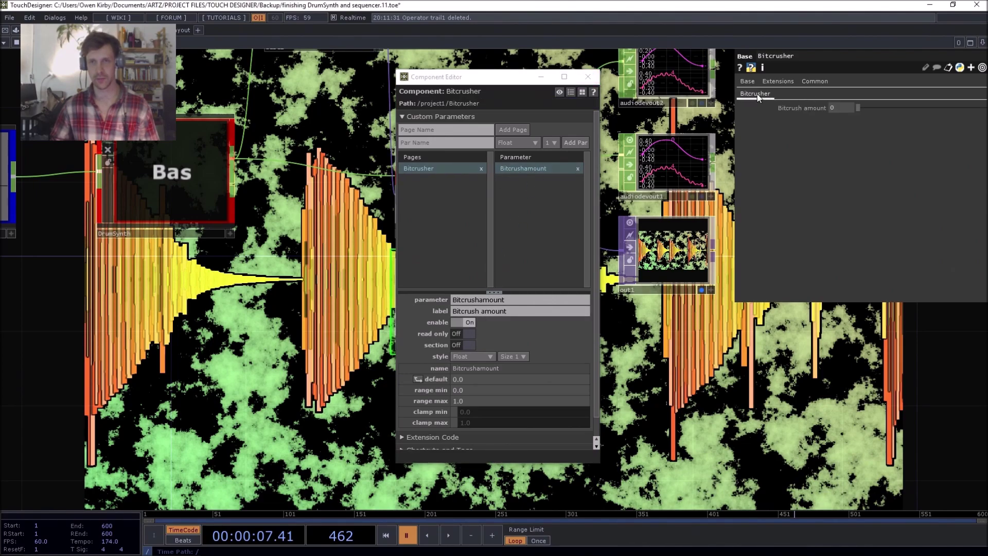
left_click(588, 76)
Enter the Bitcrusher component's network and add an In CHOP to it.
double_click(458, 286)
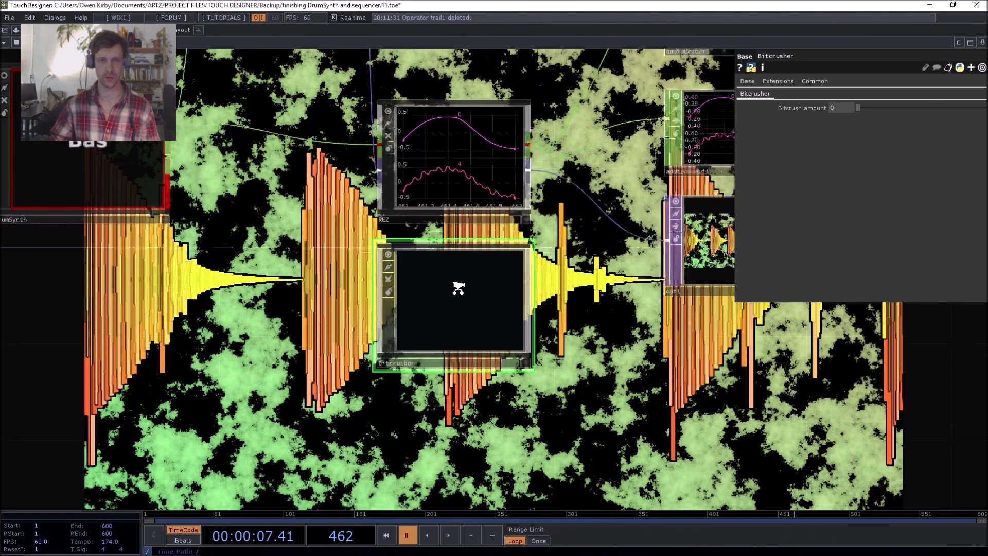
key("Tab")
type("in")
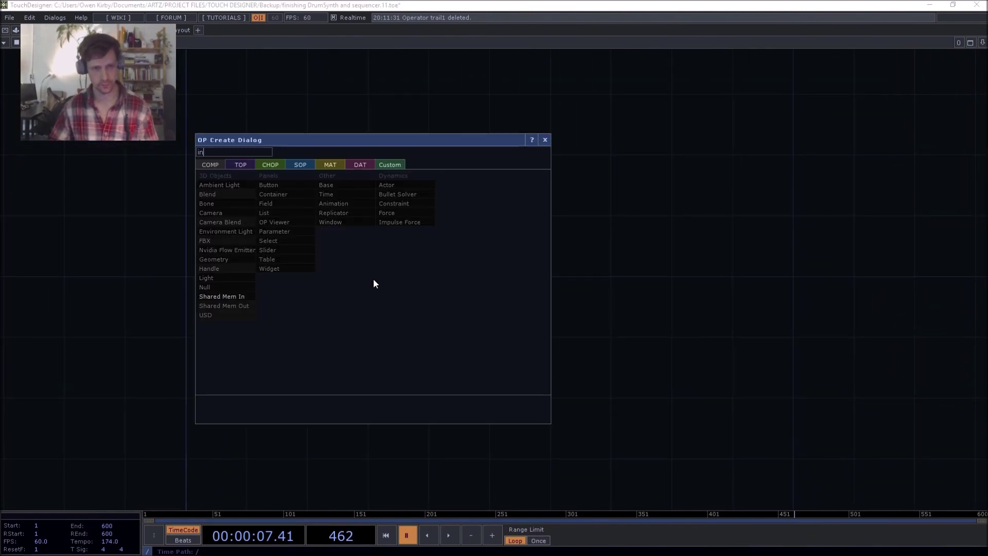
left_click(268, 166)
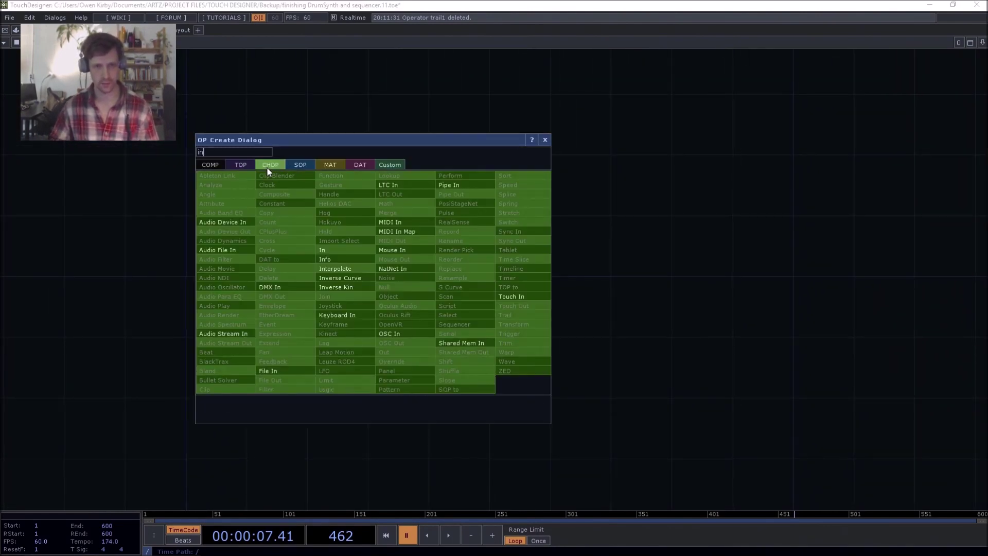
left_click(314, 247)
left_click(245, 237)
Add an In TOP directly below the In CHOP.
key("Tab")
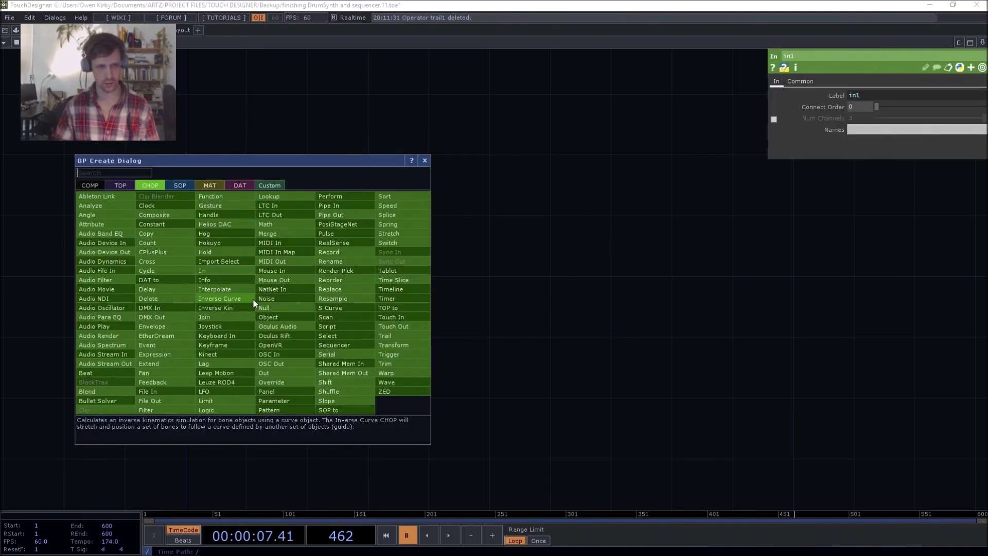
left_click(123, 185)
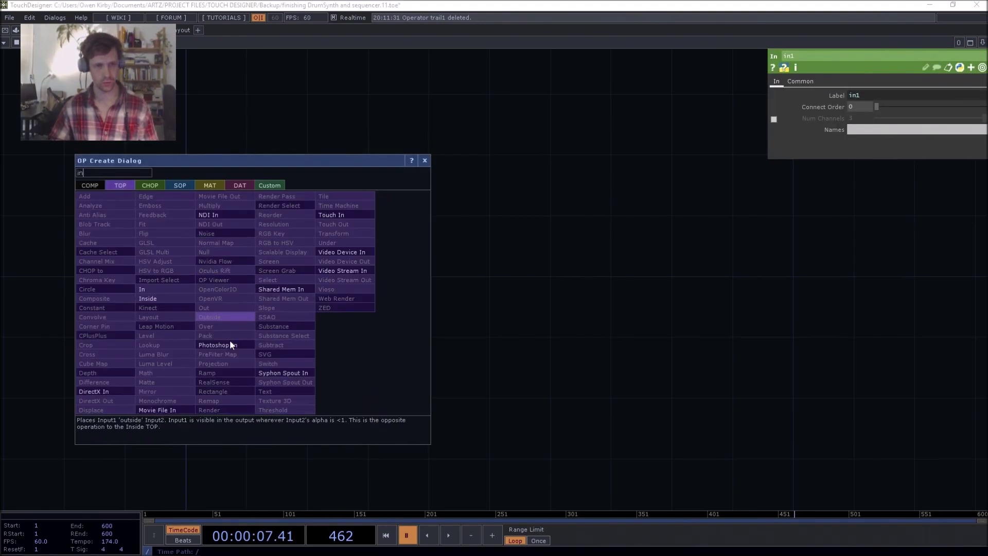
left_click(159, 292)
left_click(202, 313)
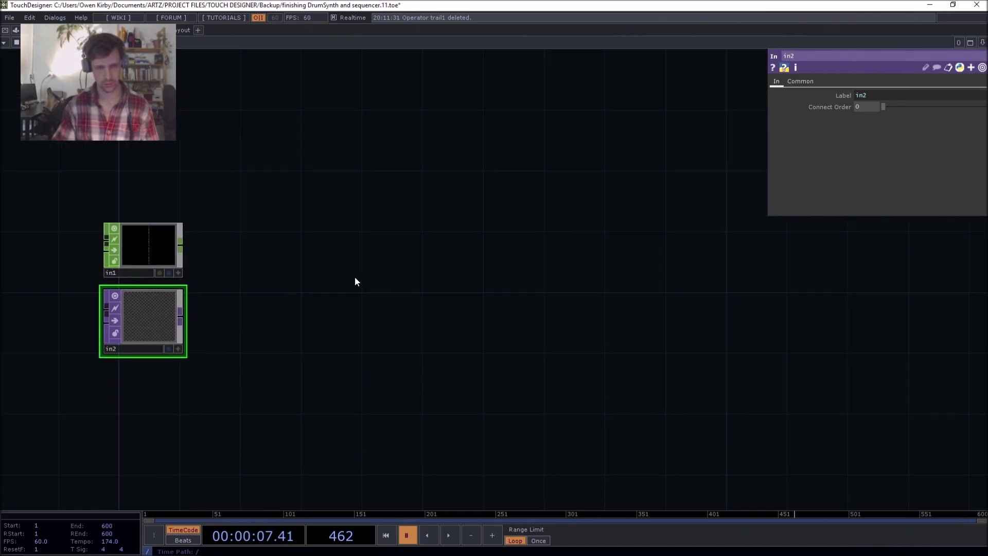
Add an Out TOP well to the right of the In TOP.
key("Tab")
type("out")
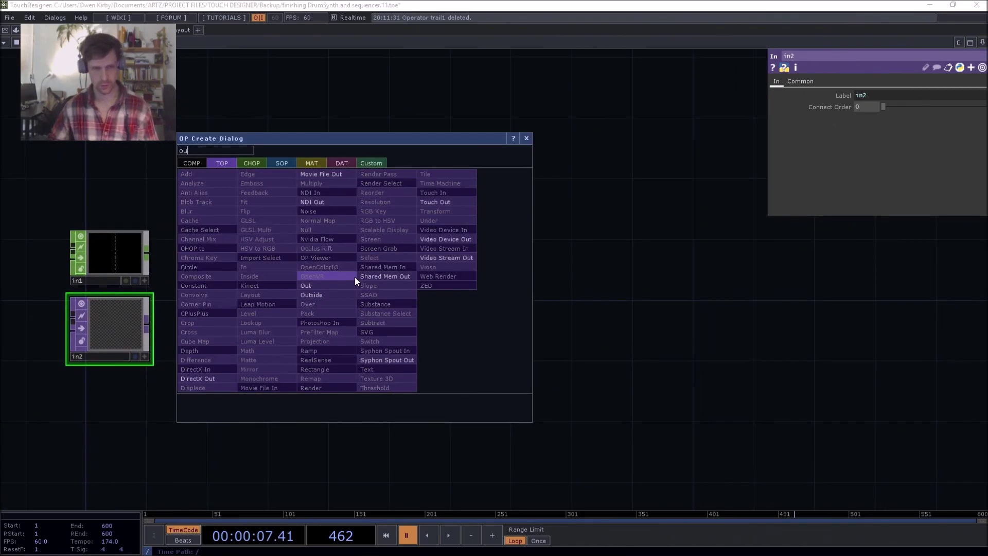
left_click(346, 284)
left_click(597, 338)
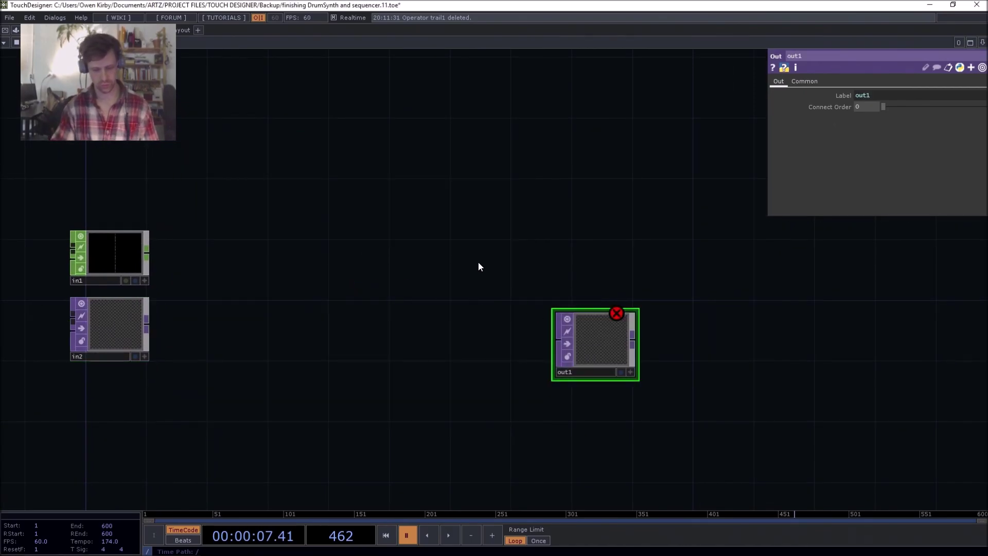
Add an Out CHOP directly above the Out TOP.
key("Tab")
type("out")
left_click(375, 148)
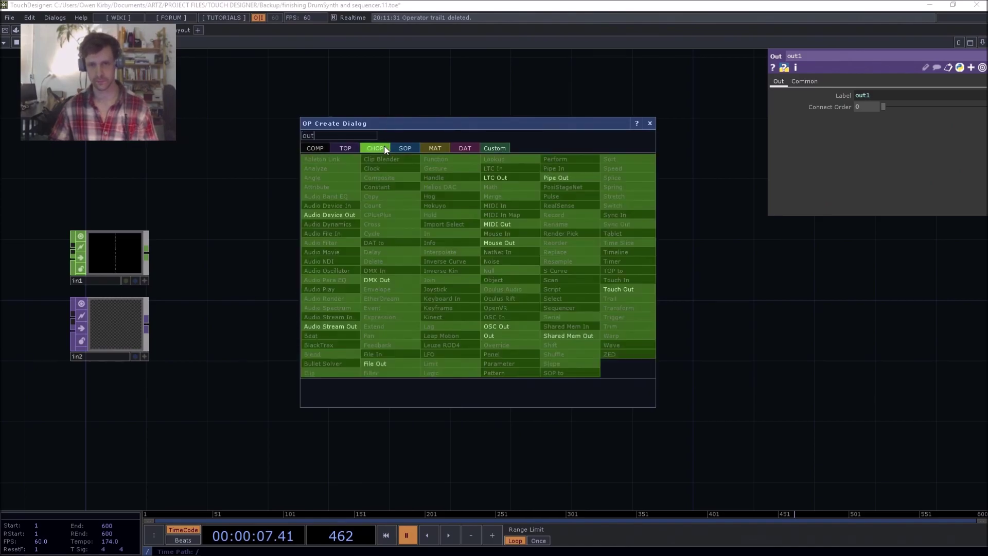
left_click(499, 335)
left_click(593, 242)
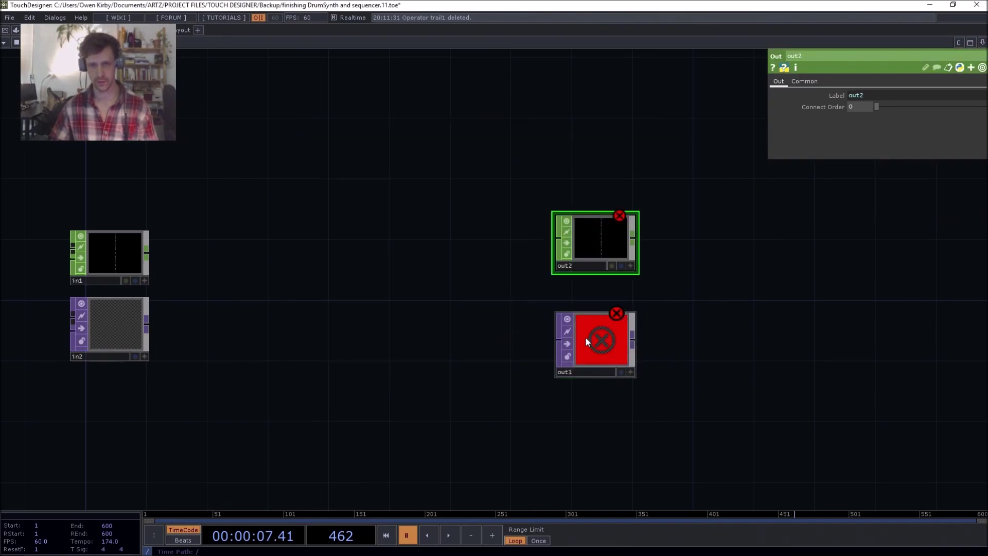
Move the Out TOP up so that it sits directly beneath the Out CHOP.
left_click_drag(362, 309, 476, 313)
right_click_drag(670, 181, 718, 340)
left_click_drag(705, 314, 705, 328)
Wire the DrumSynth audio and the video TOP into the Bitcrusher's inputs in the parent network, and re-enter the Bitcrusher.
middle_click_drag(414, 206, 429, 249)
scroll(430, 249, "down", 3)
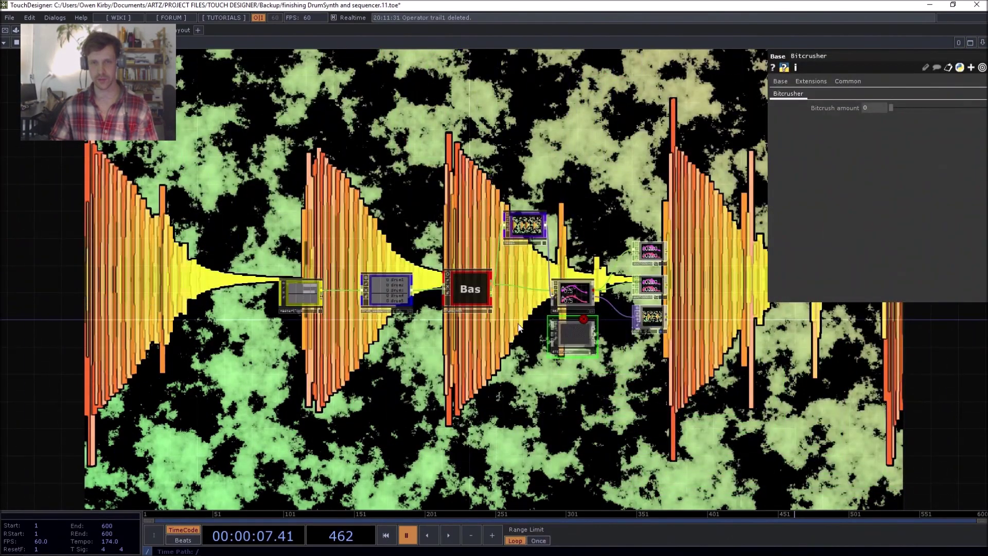
scroll(466, 273, "up", 2)
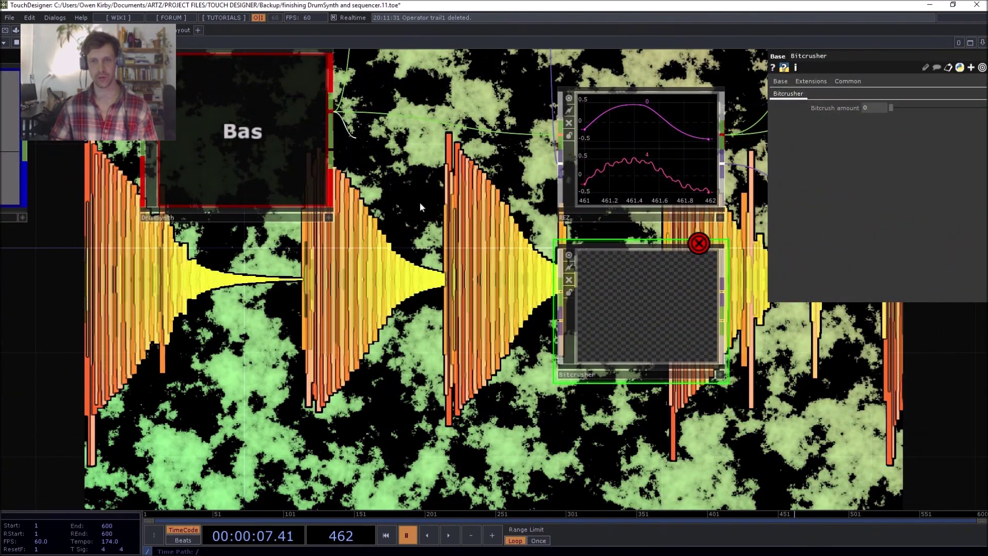
scroll(455, 316, "down", 3)
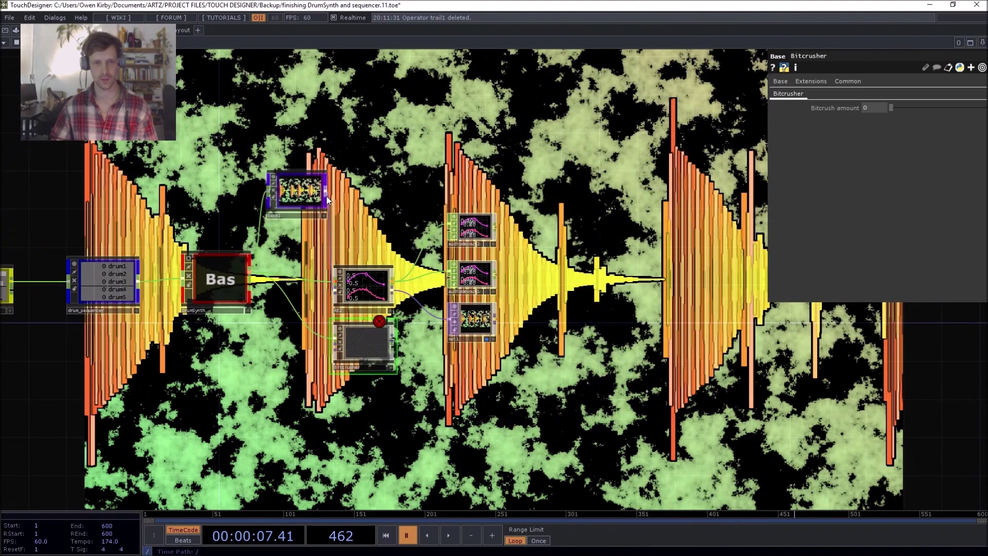
scroll(348, 363, "up", 3)
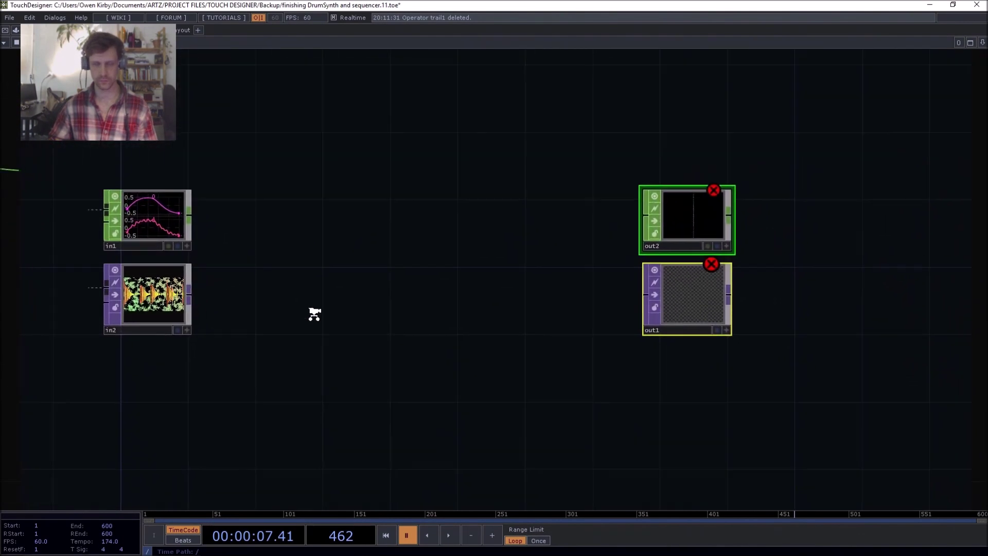
Connect the In CHOP to the Out CHOP and the In TOP to the Out TOP.
left_click(283, 260)
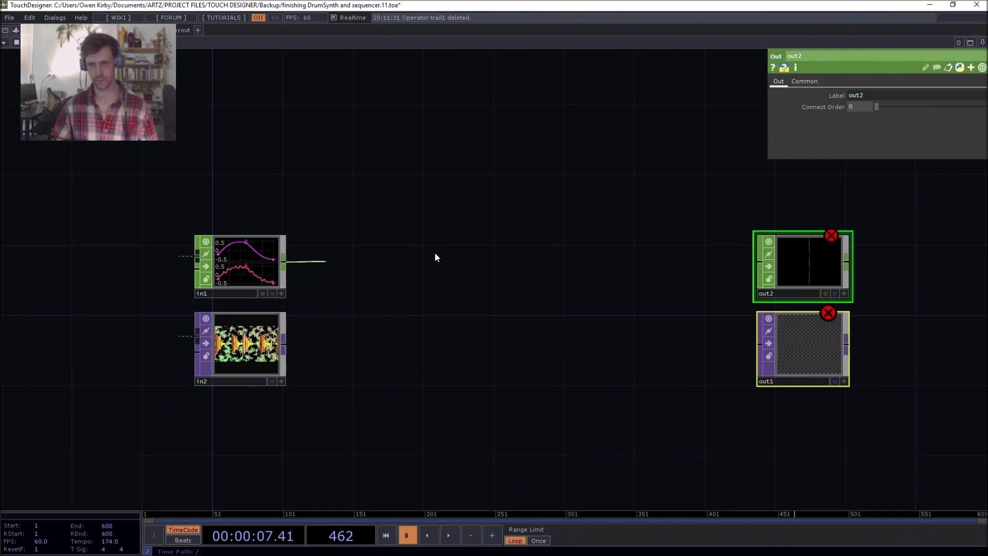
left_click(759, 261)
left_click(285, 345)
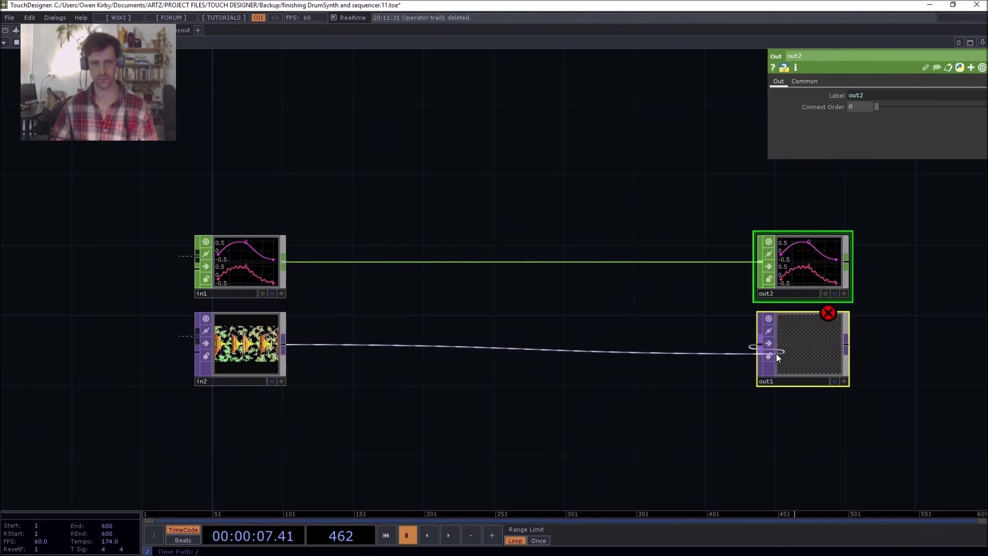
left_click(760, 344)
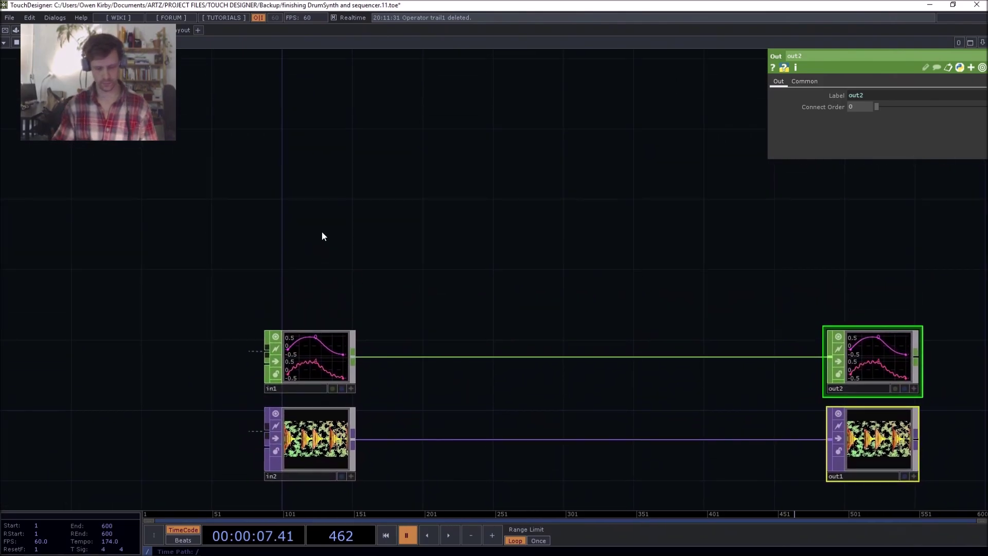
Add a Parameter CHOP well above the In CHOP.
key("Tab")
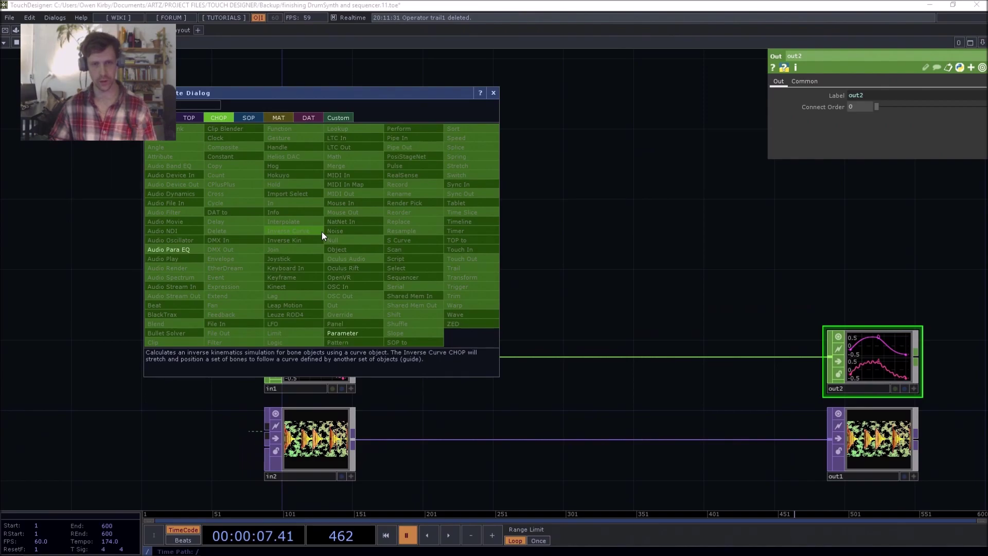
left_click(358, 334)
left_click(292, 144)
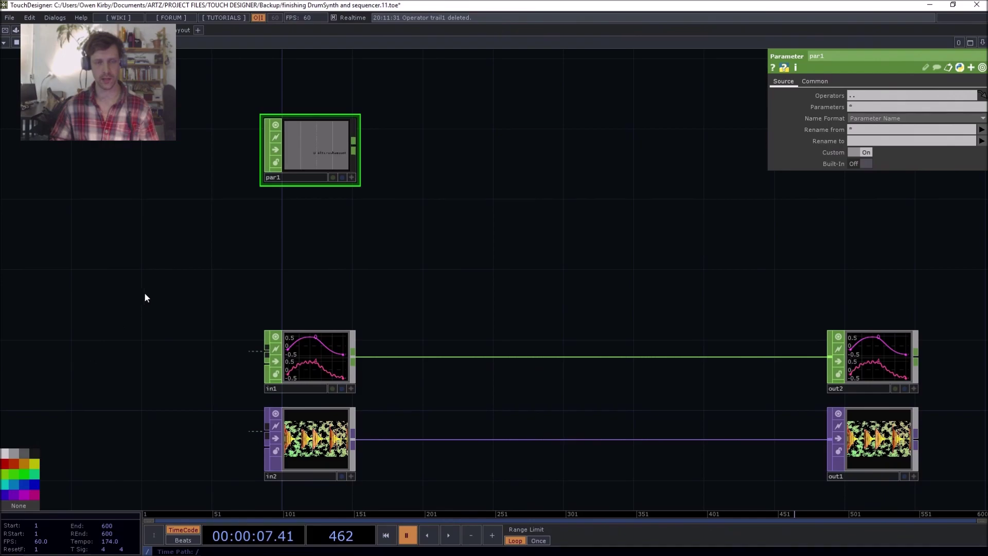
Add a Null CHOP to the right of the Parameter CHOP and feed it from that CHOP.
left_click_drag(165, 281, 165, 344)
scroll(288, 246, "up", 5)
left_click_drag(540, 267, 483, 302)
scroll(396, 212, "down", 3)
key("Tab")
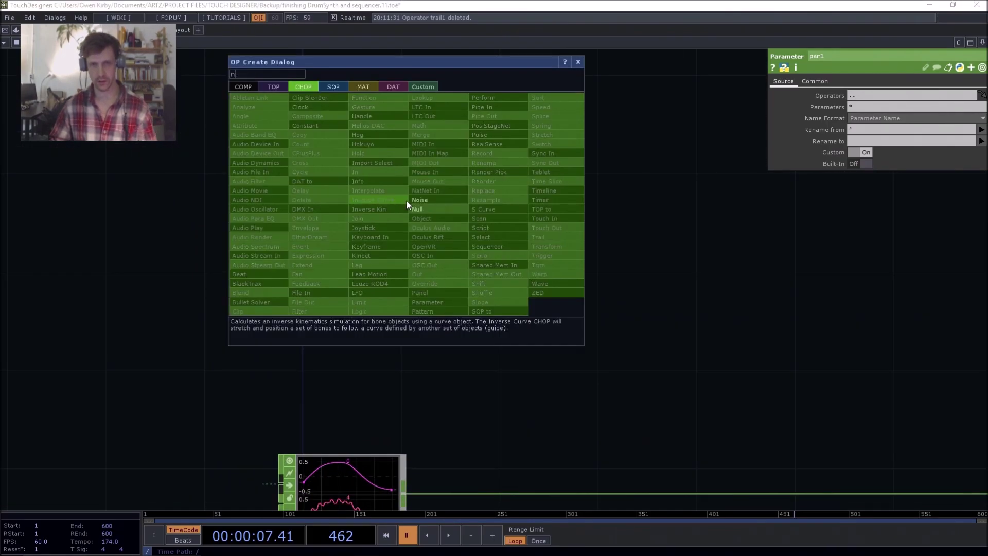
type("nul")
left_click(415, 209)
left_click(692, 202)
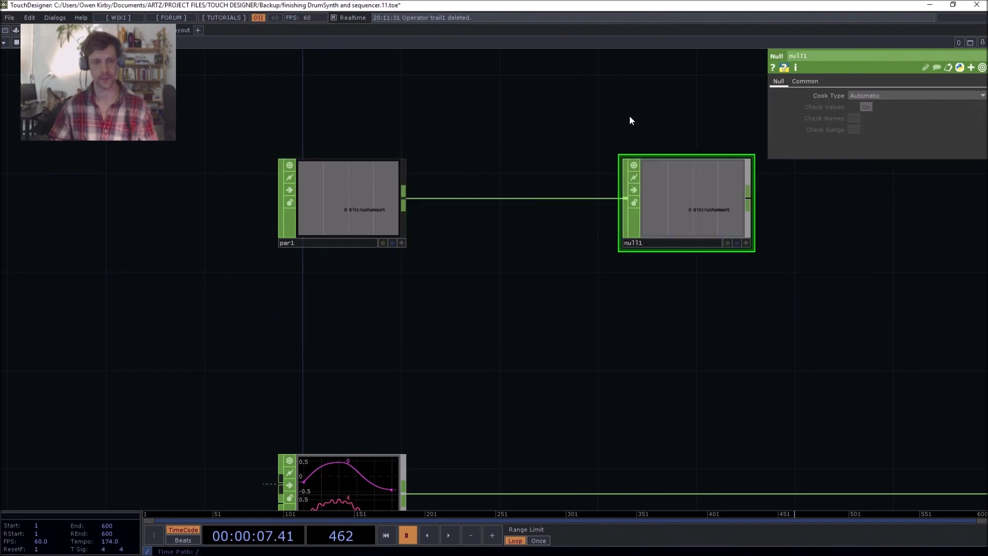
Move the Null CHOP farther right so that it sits roughly above the Out CHOP.
left_click_drag(628, 121, 177, 253)
scroll(177, 253, "down", 4)
left_click_drag(273, 175, 412, 154)
left_click_drag(369, 246, 530, 246)
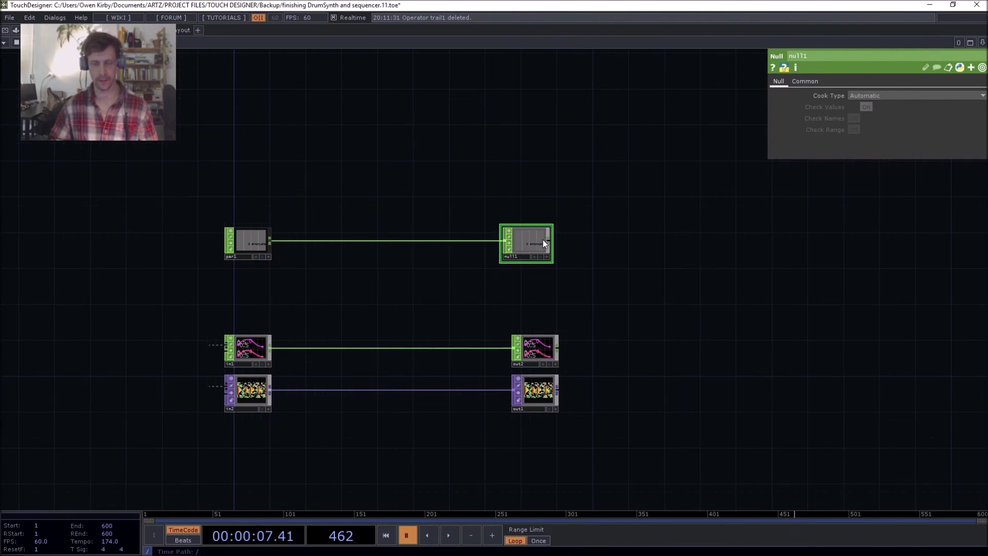
Add a Resample CHOP above and to the right of the In CHOP, and wire the In CHOP into it.
scroll(379, 291, "up", 5)
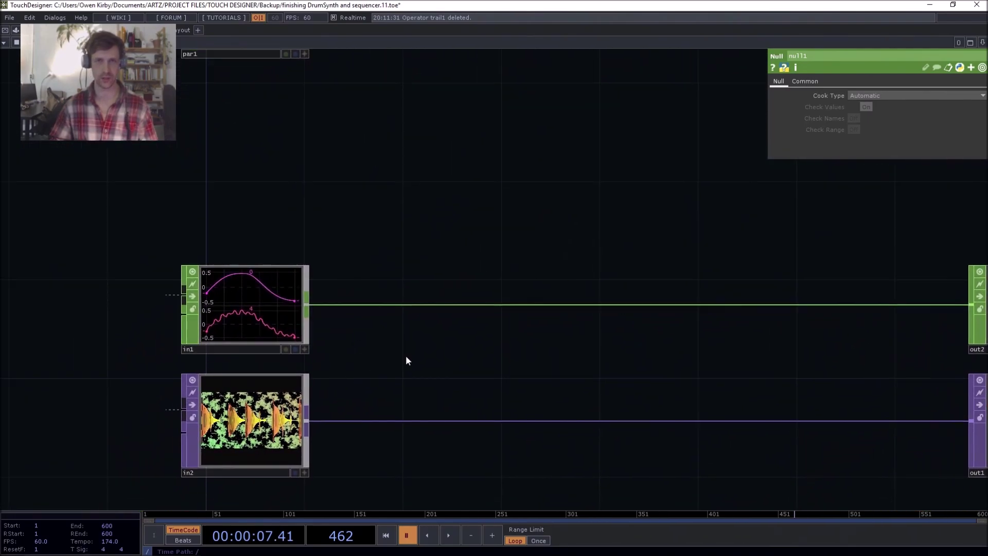
left_click_drag(389, 365, 340, 400)
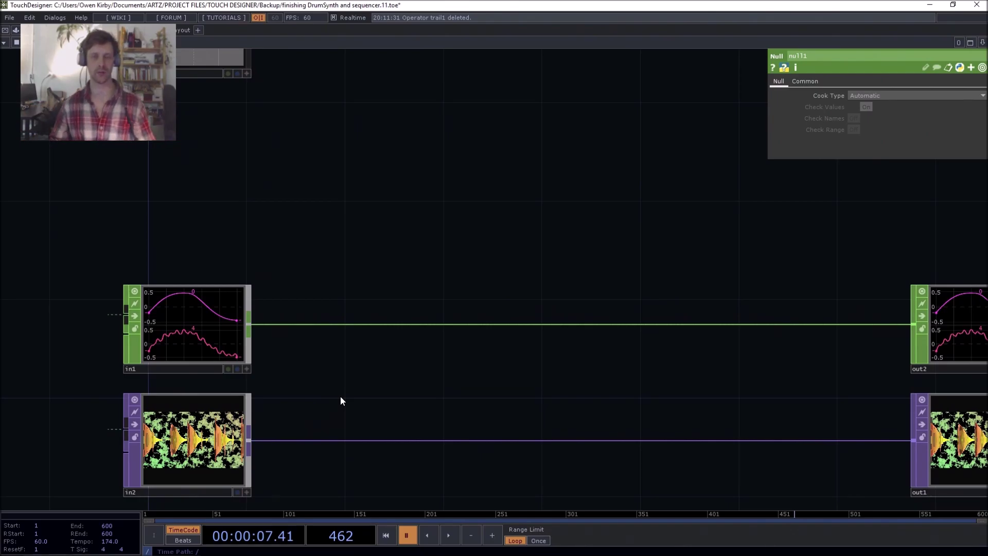
key("Tab")
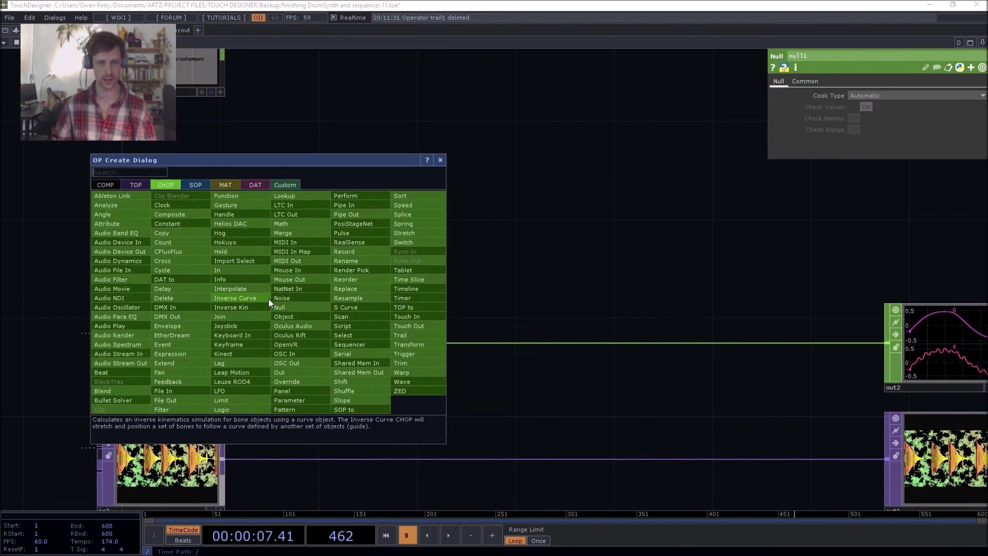
type("res")
left_click(357, 297)
left_click(357, 296)
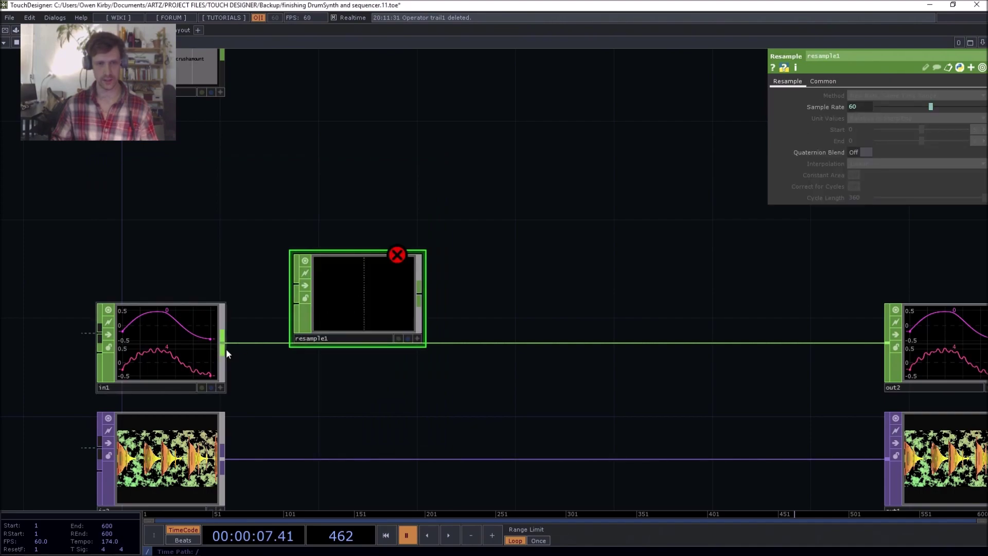
left_click_drag(227, 348, 311, 279)
left_click(311, 283)
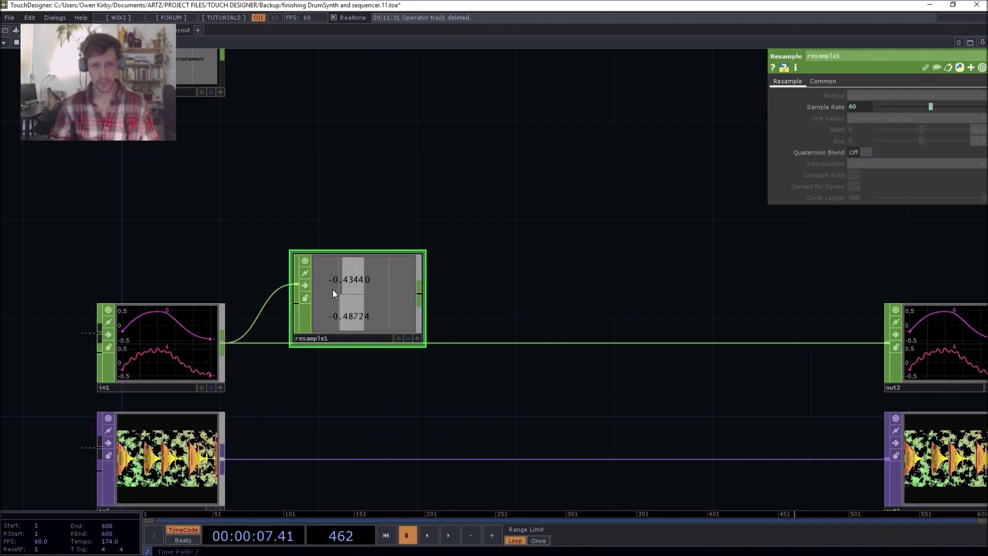
left_click_drag(393, 287, 381, 197)
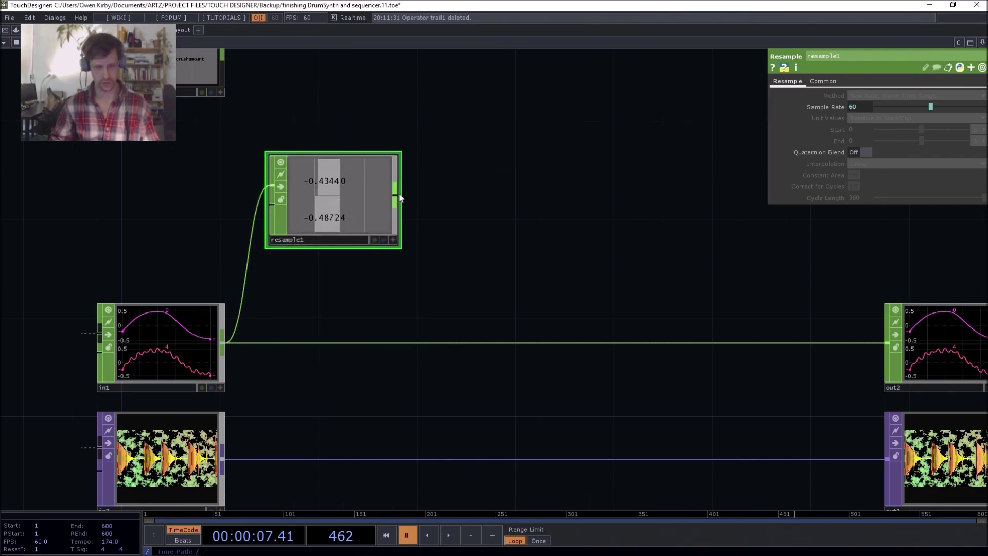
Add a second Resample CHOP to the right of the first, fed by the first one's output.
right_click(399, 193)
type("res")
left_click(480, 194)
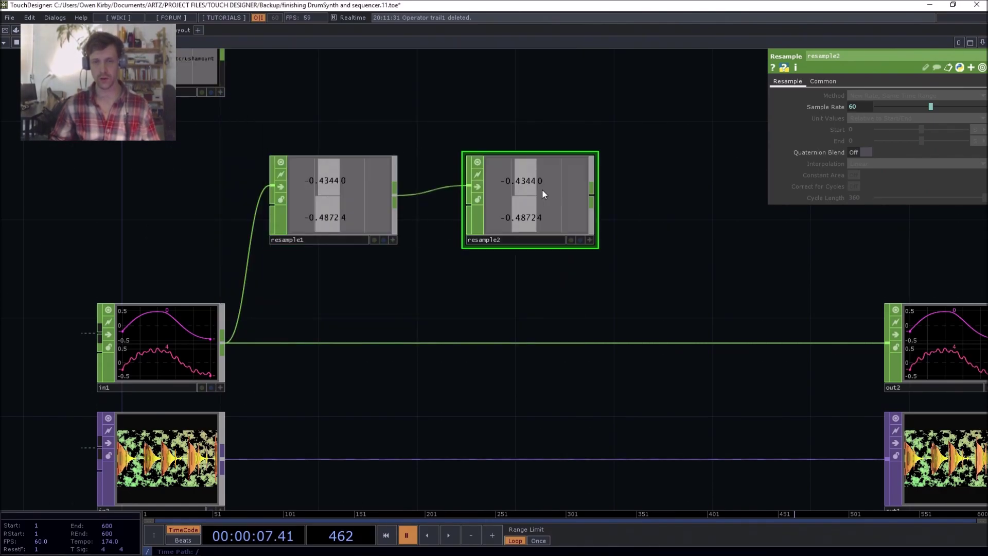
left_click(539, 184)
Turn off Time Slice on the first Resample CHOP and bypass that operator.
left_click(322, 220)
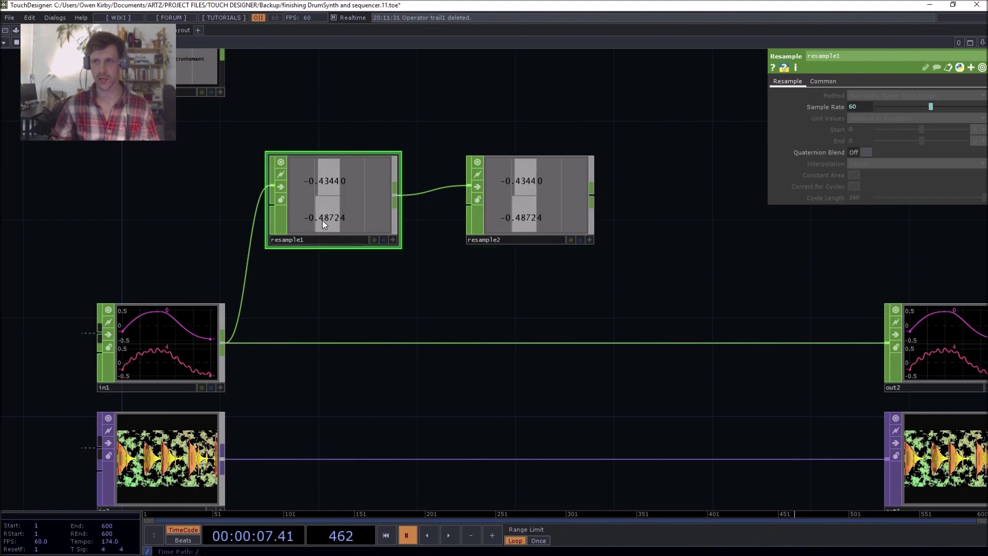
left_click(854, 97)
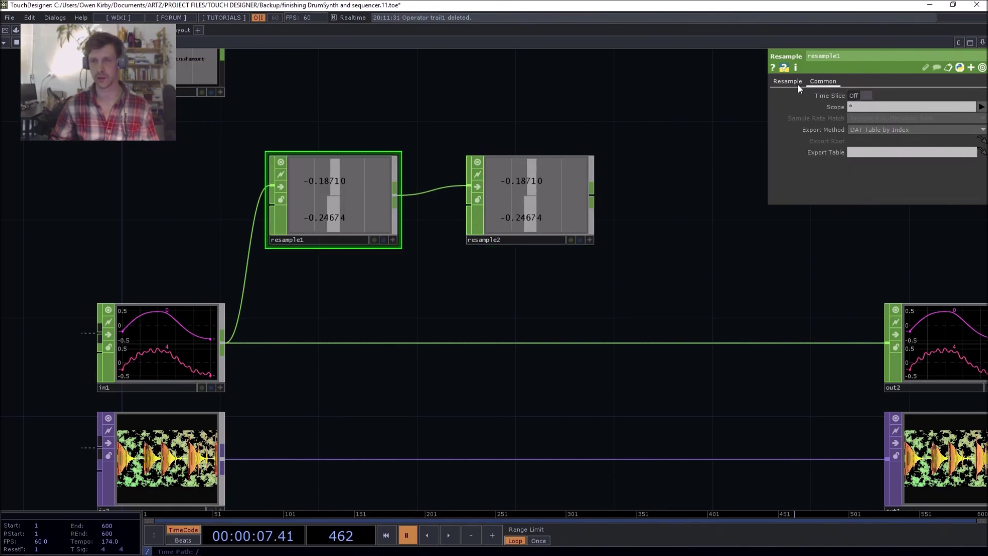
left_click(788, 81)
left_click(280, 186)
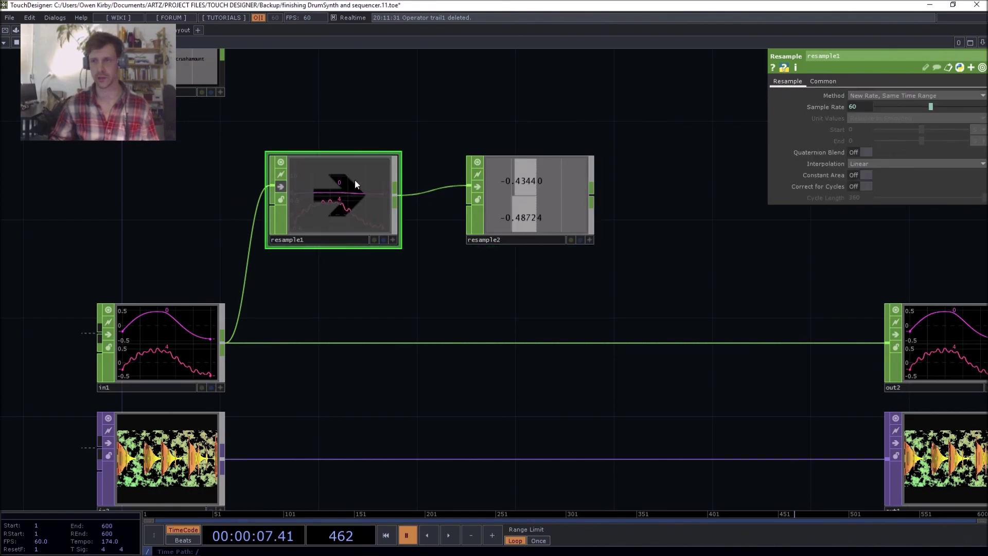
Turn off Time Slice on the second Resample CHOP.
left_click(566, 165)
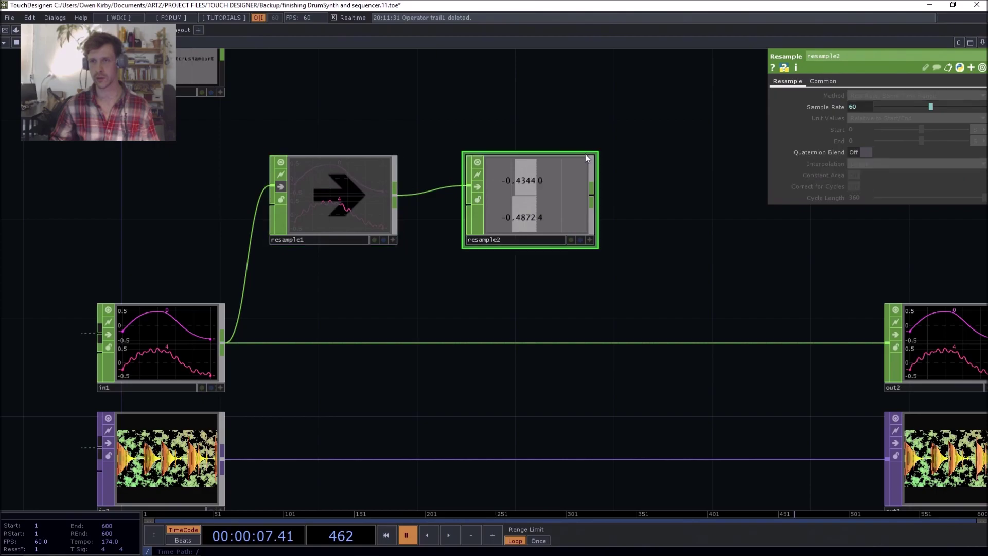
left_click(789, 81)
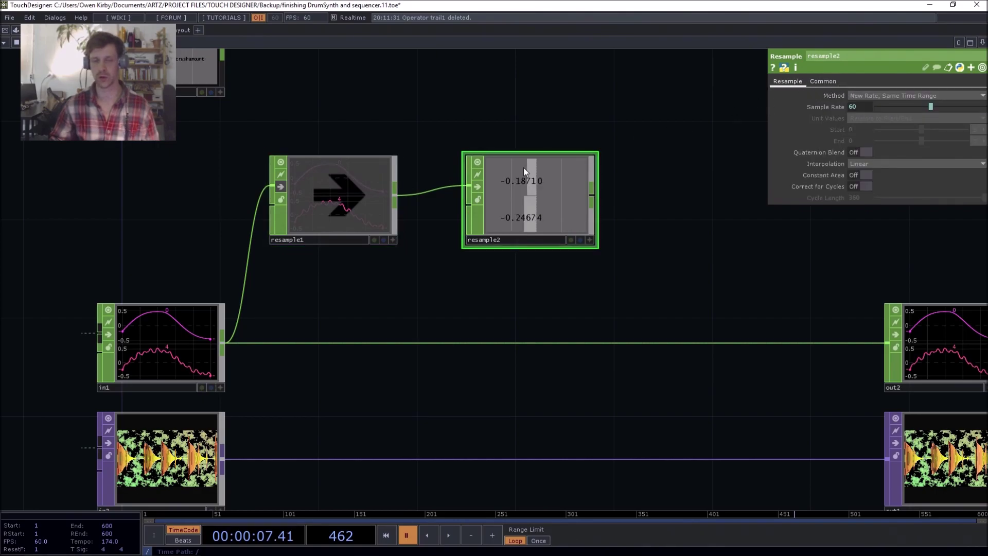
left_click_drag(477, 144, 480, 187)
left_click_drag(330, 306, 379, 243)
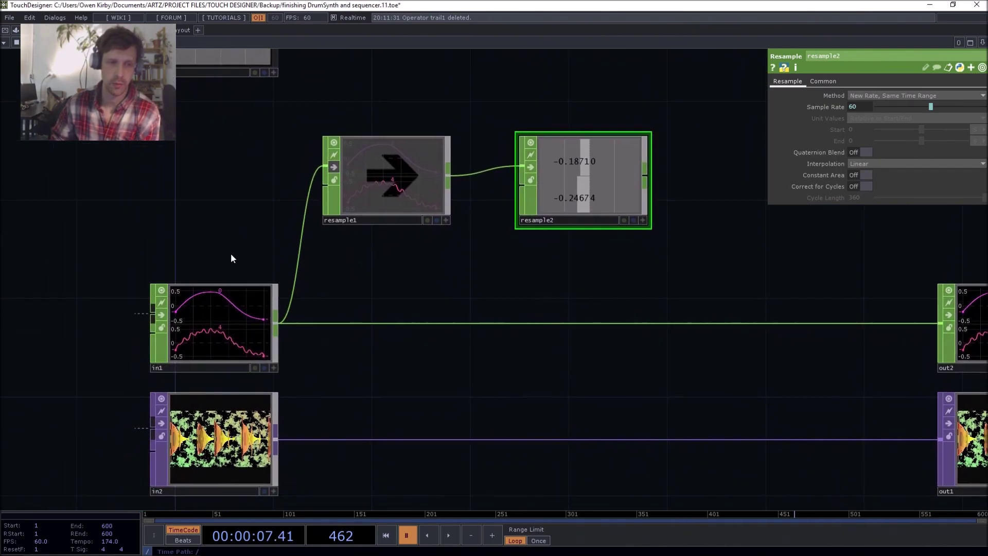
Examine the In CHOP's operator information for its sample range and sample rate.
left_click_drag(231, 254, 203, 254)
middle_click(208, 323)
scroll(203, 247, "up", 5)
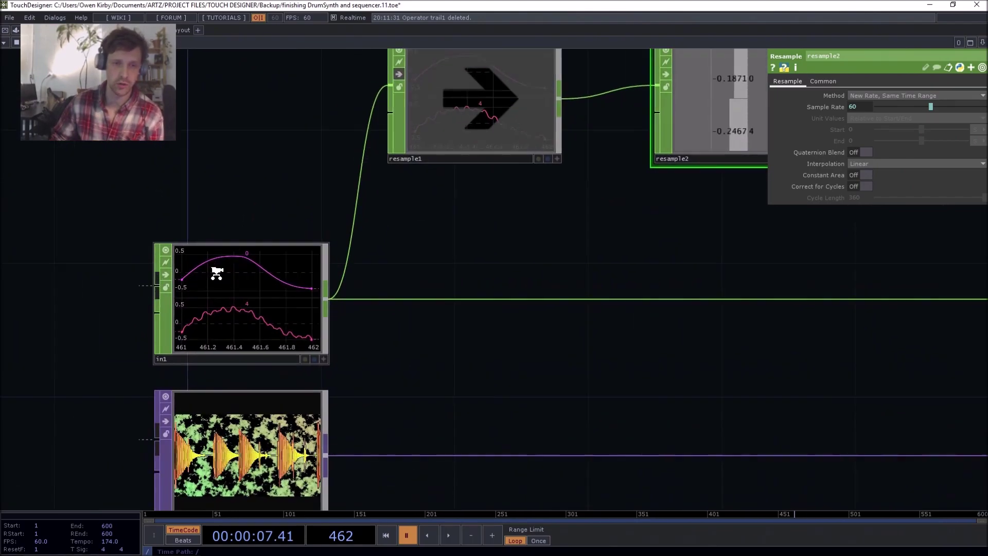
middle_click(212, 314)
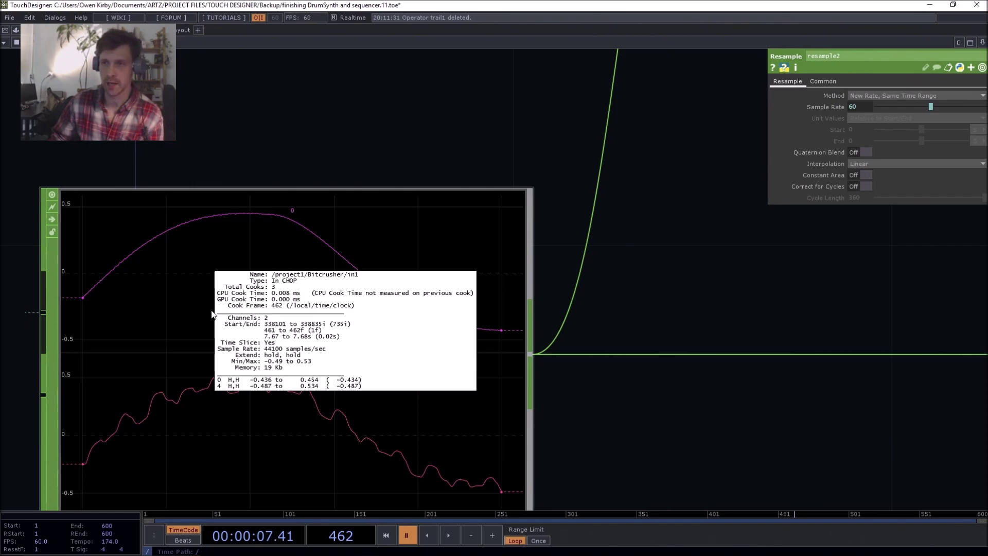
scroll(211, 312, "down", 6)
Set the second Resample CHOP to New Rate, New Interval with a 44100 sample rate, Absolute unit values and an End of 734 samples.
left_click_drag(532, 263, 394, 306)
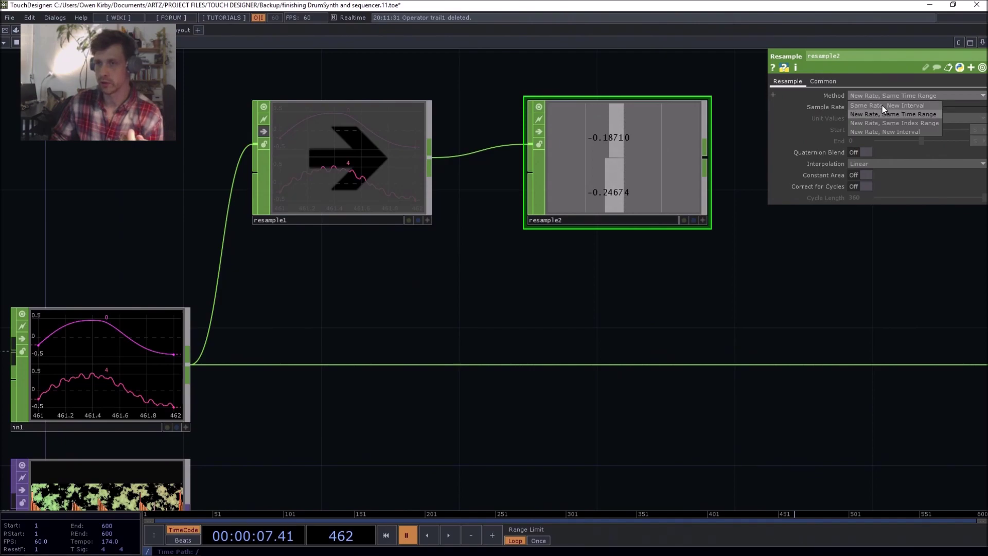
left_click(881, 132)
left_click(863, 108)
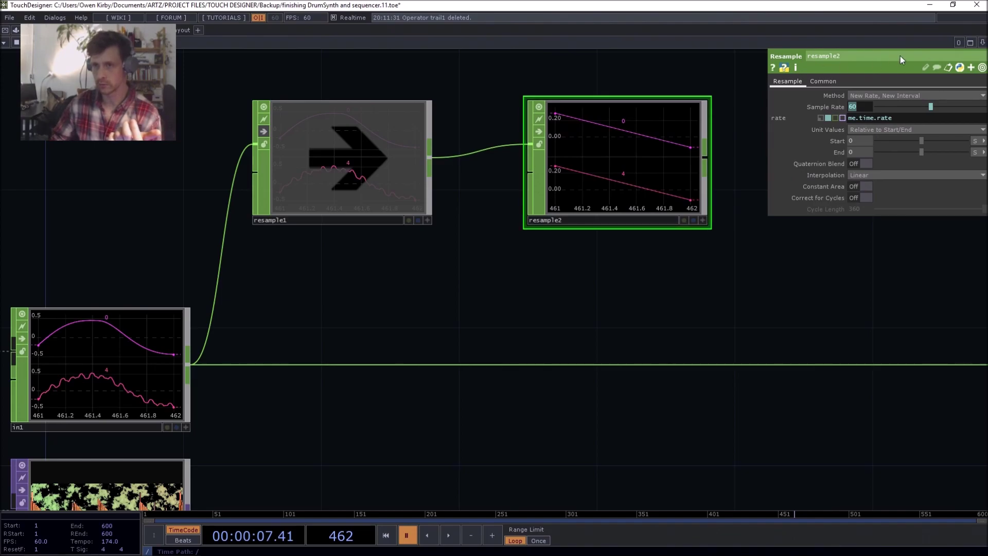
left_click(821, 118)
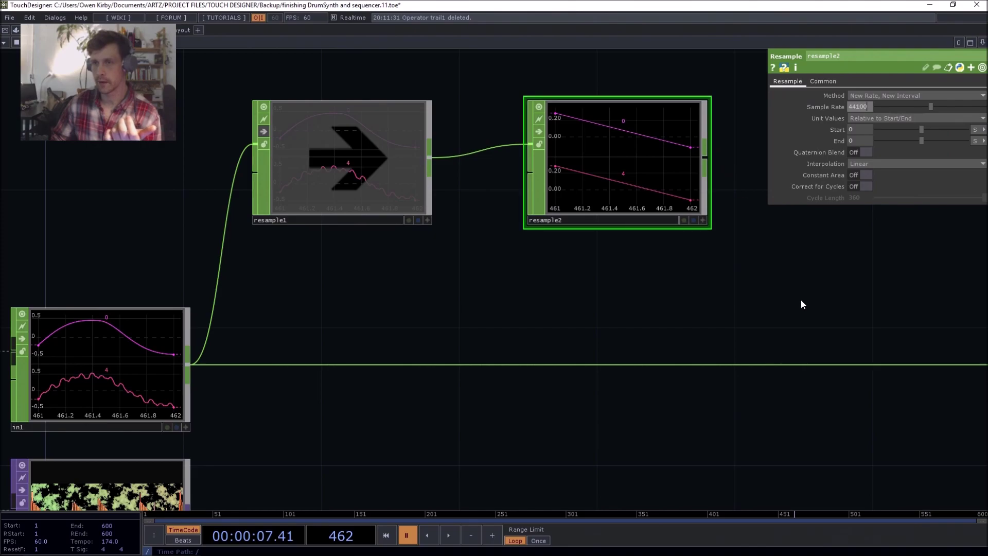
key("Return")
left_click(884, 128)
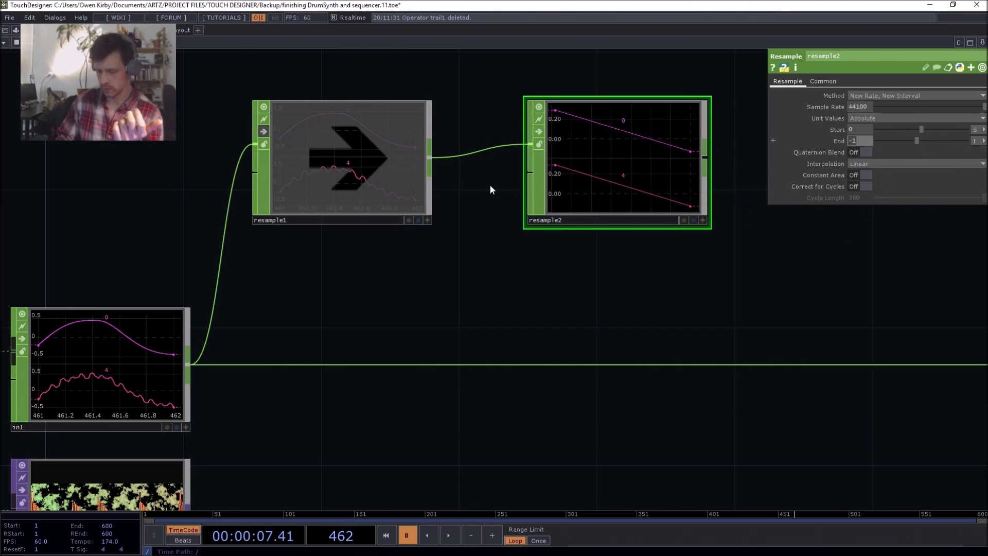
key("Return")
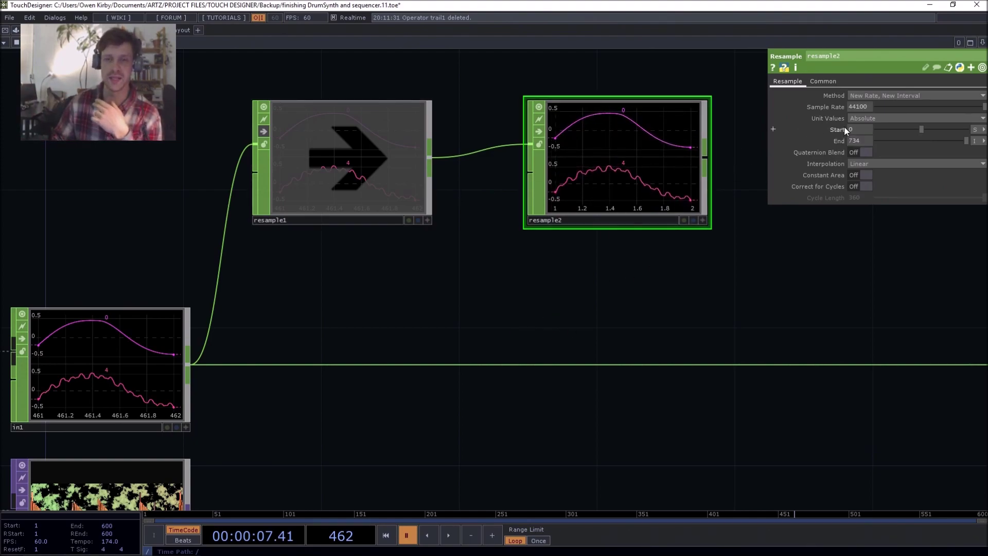
Start timeline playback and route the second Resample CHOP's output into the Out CHOP.
left_click_drag(638, 260, 554, 323)
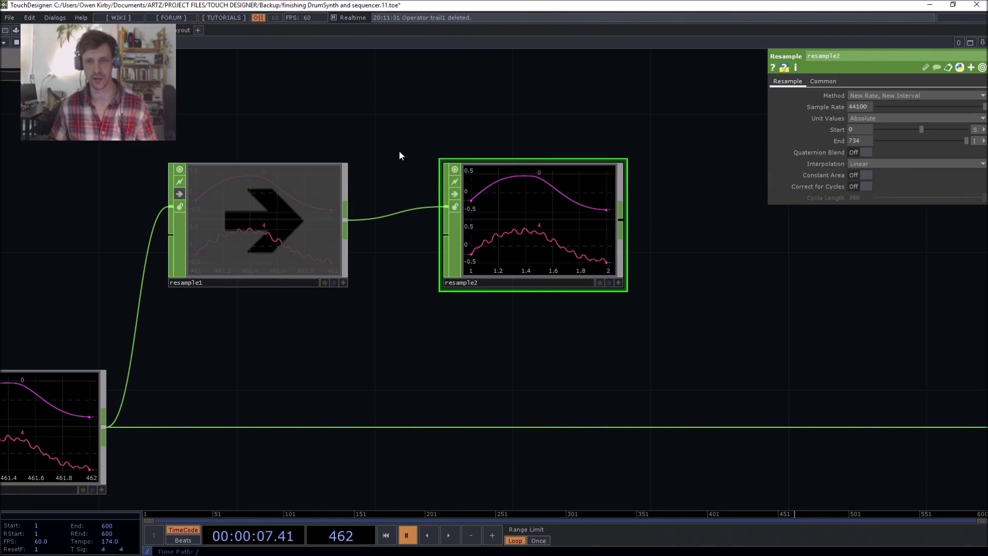
left_click_drag(399, 151, 483, 140)
key("space")
left_click_drag(386, 283, 159, 210)
left_click_drag(480, 136, 631, 341)
left_click_drag(411, 277, 593, 307)
scroll(543, 210, "down", 3)
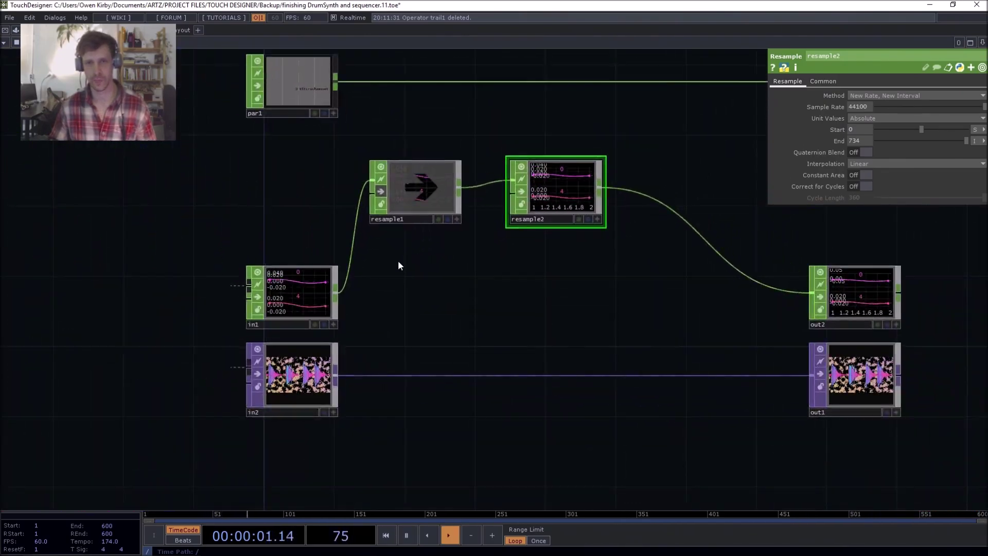
Move both Resample CHOPs down into line between the In CHOP and the Out CHOP.
right_click_drag(398, 265, 555, 171)
left_click_drag(556, 171, 575, 277)
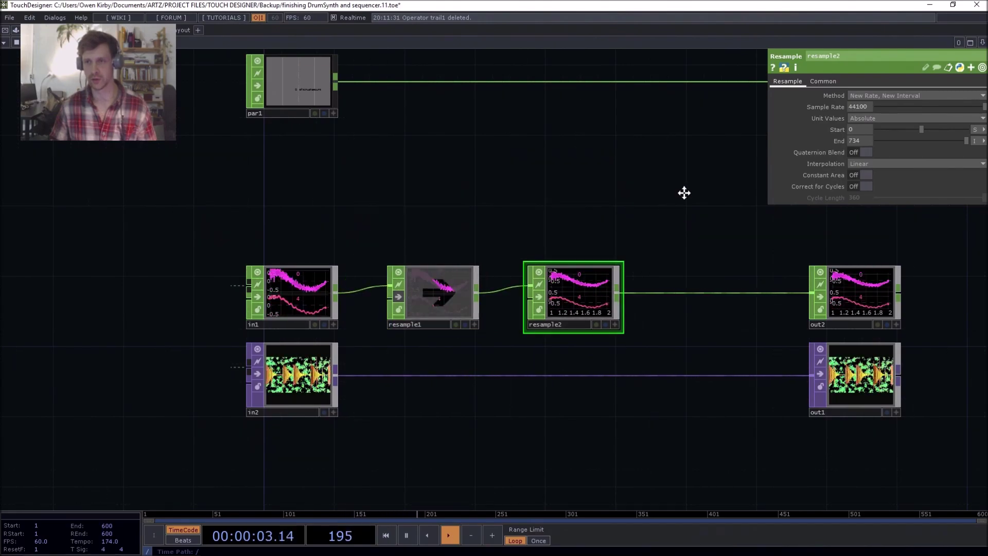
Turn off the bypass on the first Resample CHOP and pause timeline playback.
left_click_drag(683, 192, 781, 174)
left_click(536, 269)
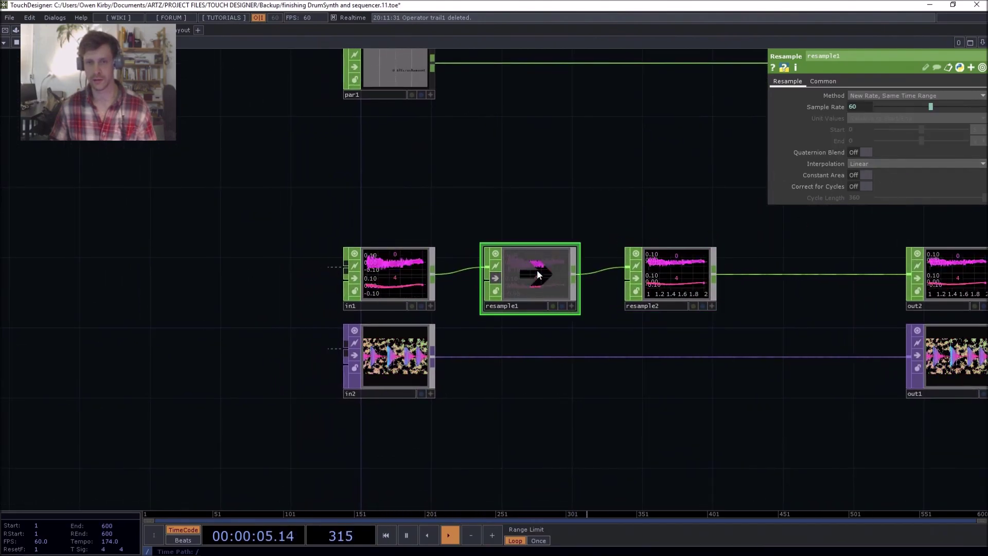
left_click(495, 278)
scroll(688, 266, "up", 5)
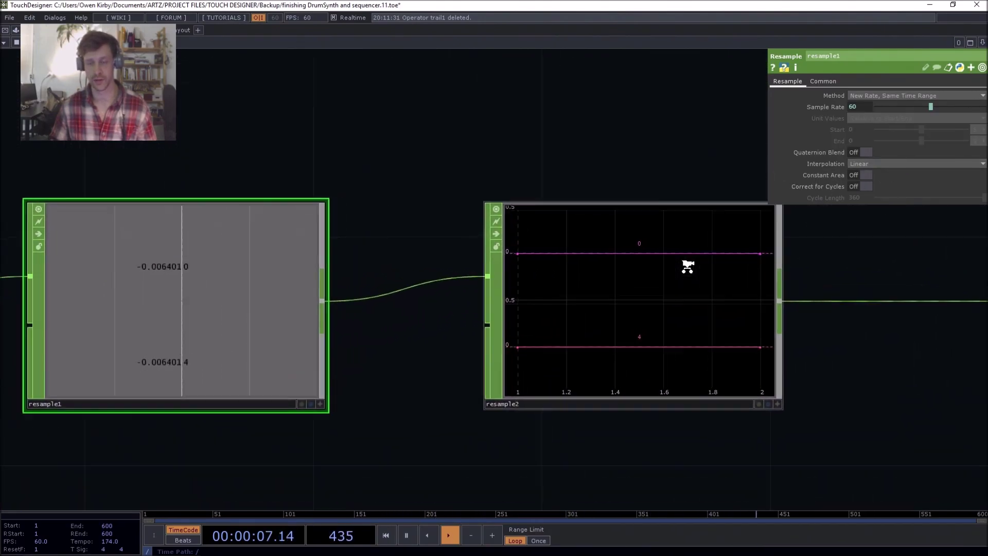
key("space")
Examine the Bitcrusher's output in the parent network and compare the waveforms of both Resample CHOPs inside it.
scroll(671, 280, "down", 10)
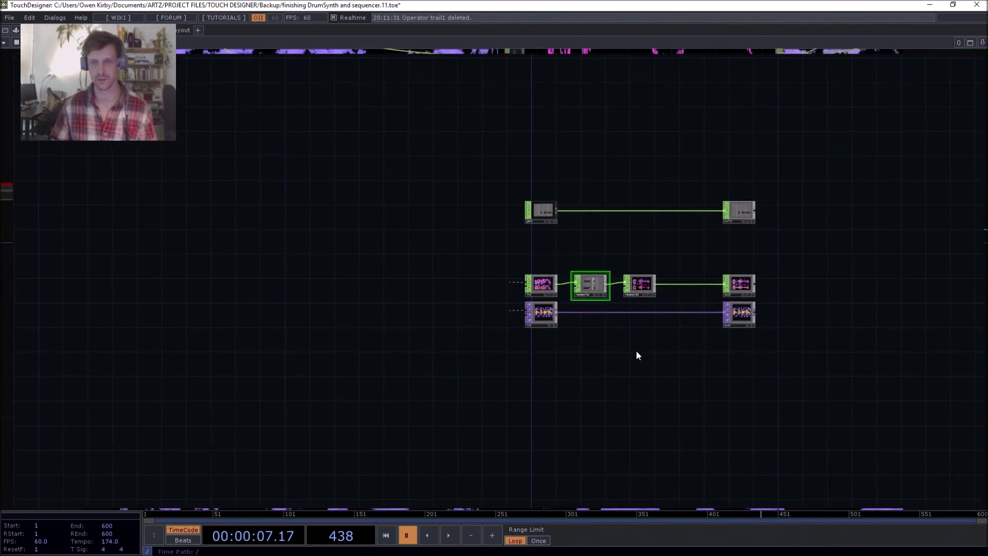
scroll(637, 352, "down", 10)
left_click_drag(539, 300, 519, 330)
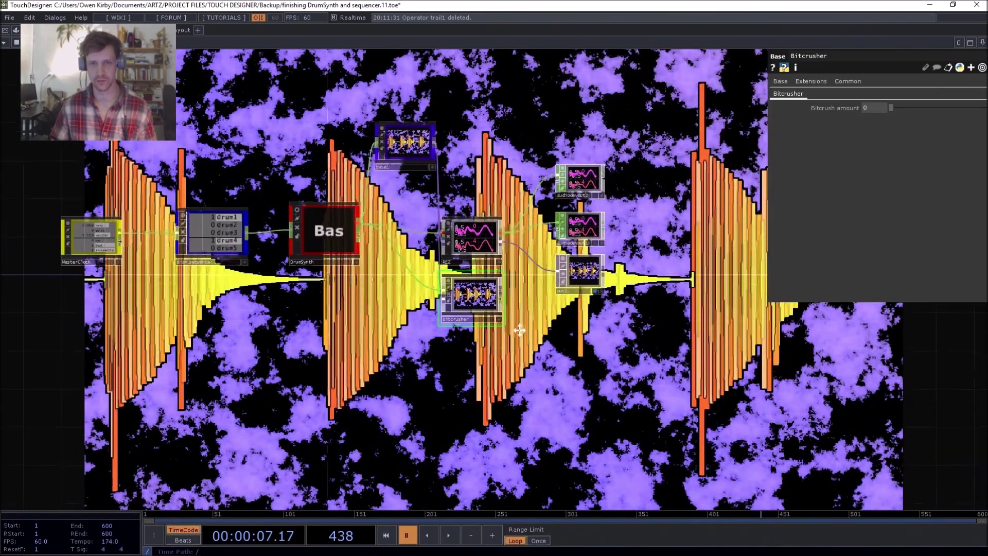
scroll(519, 330, "up", 4)
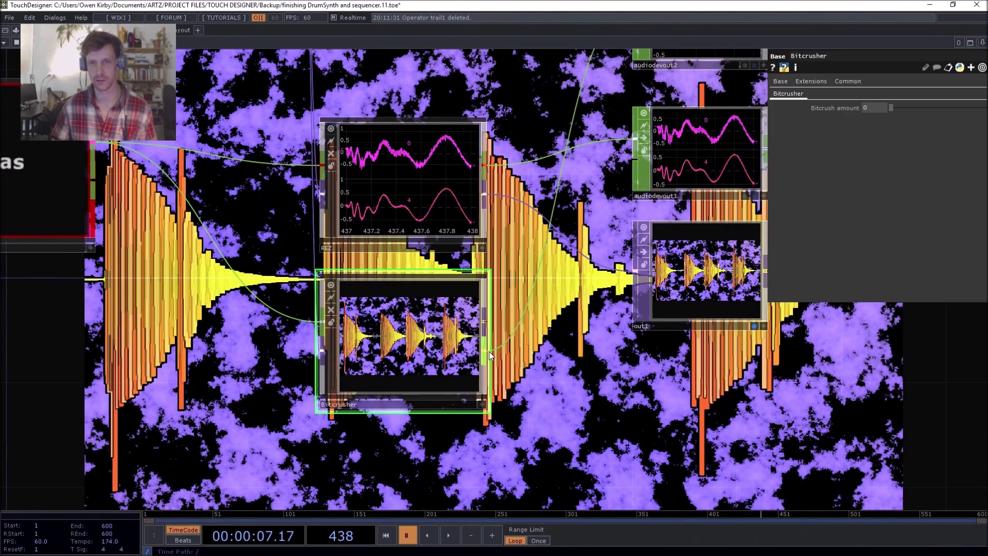
key("i")
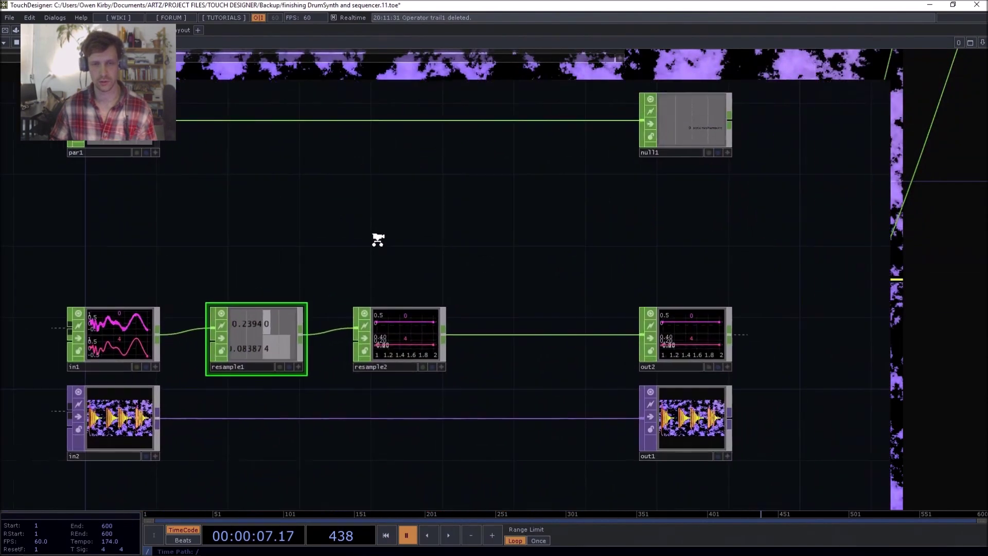
scroll(432, 223, "up", 4)
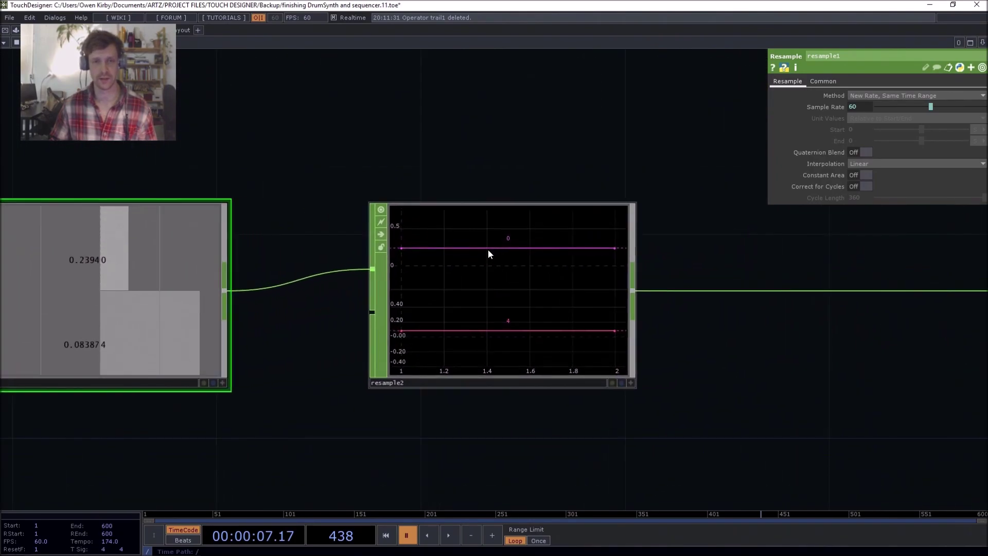
scroll(421, 162, "down", 3)
left_click_drag(334, 162, 426, 162)
scroll(423, 194, "up", 6)
left_click_drag(726, 390, 606, 417)
left_click_drag(645, 154, 612, 278)
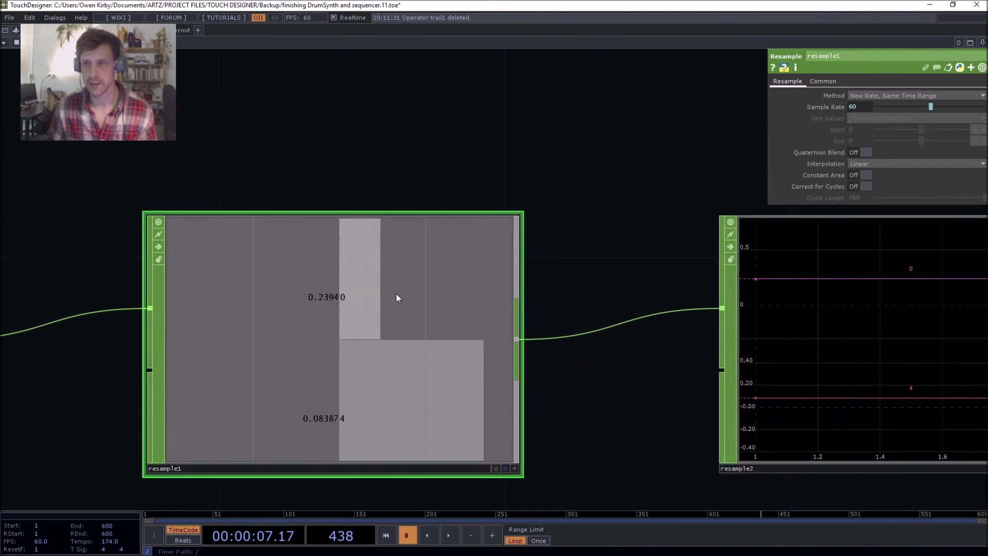
left_click_drag(582, 155, 680, 161)
Set the first Resample CHOP's Method to Same Rate, New Interval and resume timeline playback.
left_click(773, 106)
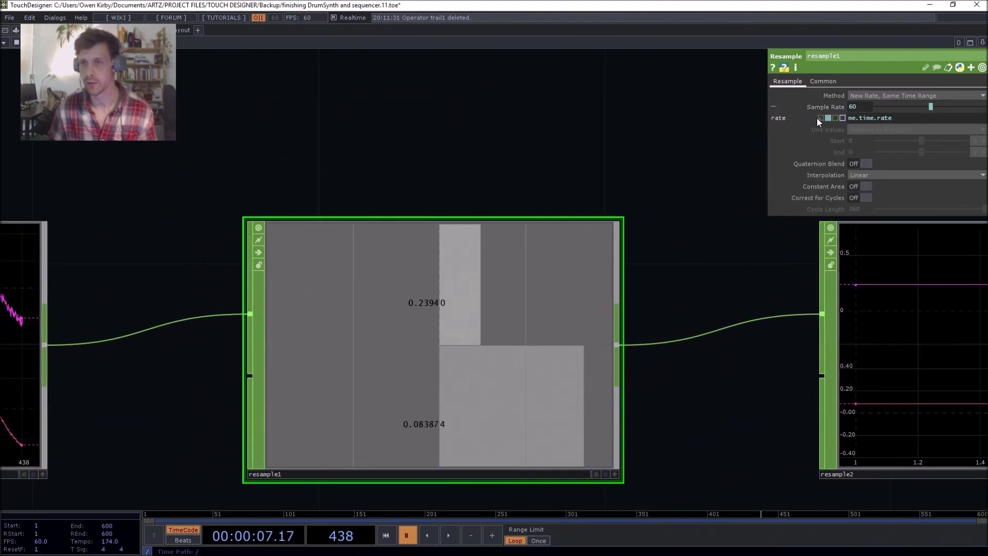
left_click(872, 96)
left_click(872, 103)
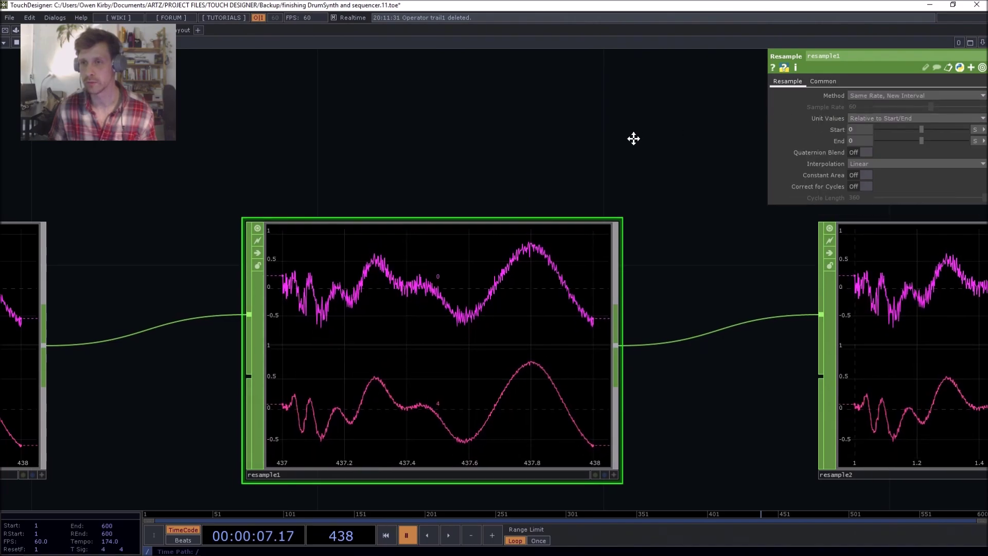
left_click(858, 96)
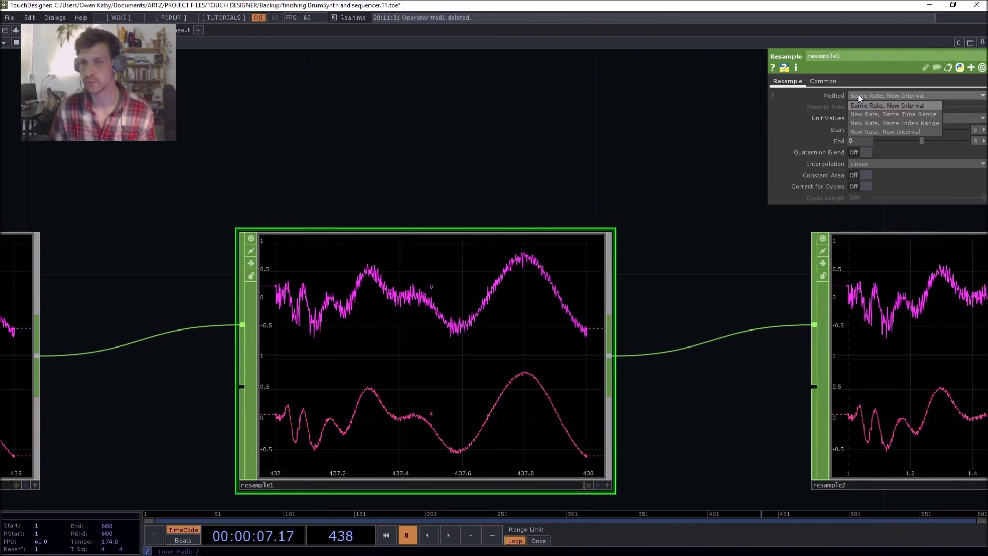
scroll(578, 145, "down", 5)
key("space")
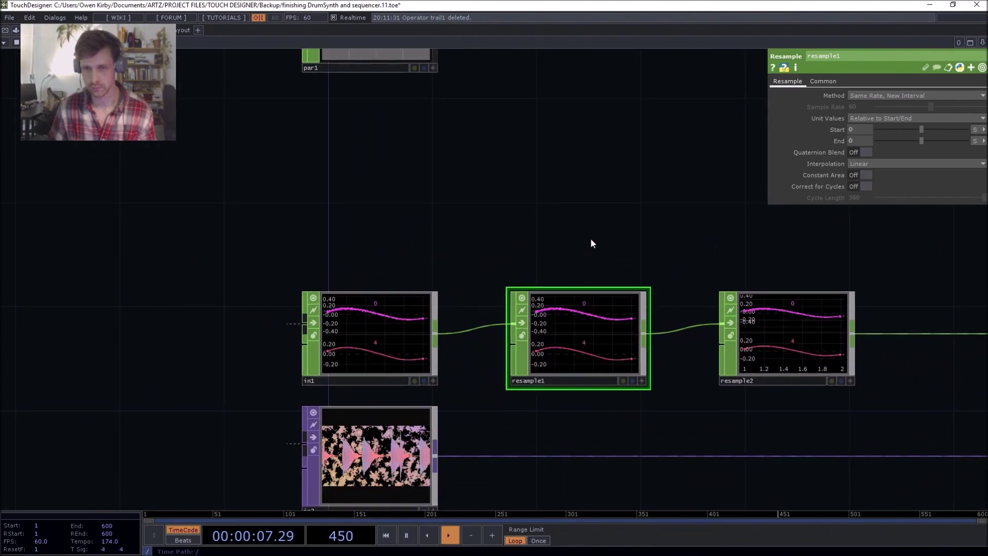
Compare the waveforms of both Resample CHOPs and inspect the second one closely with playback paused.
scroll(573, 244, "up", 4)
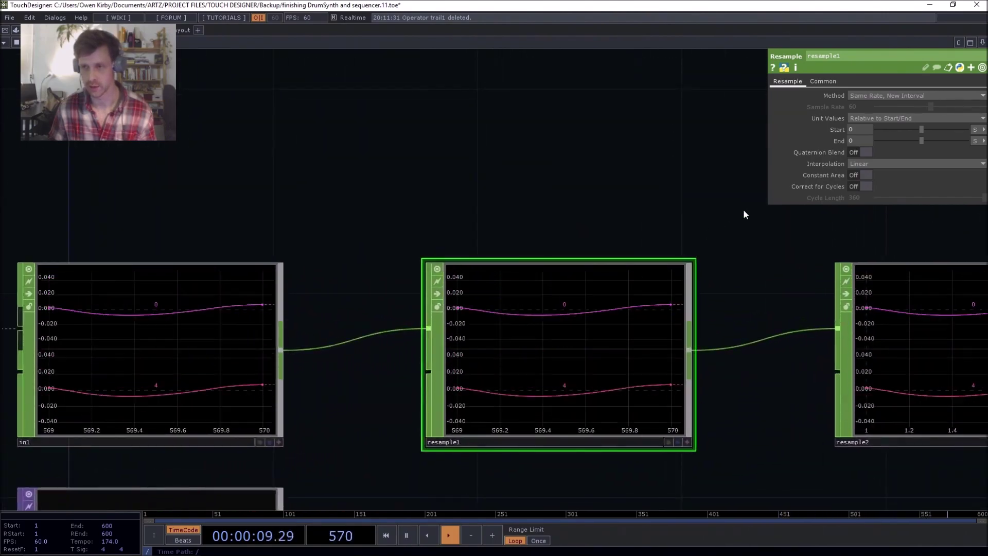
left_click_drag(678, 215, 497, 195)
scroll(772, 308, "up", 4)
scroll(757, 314, "down", 4)
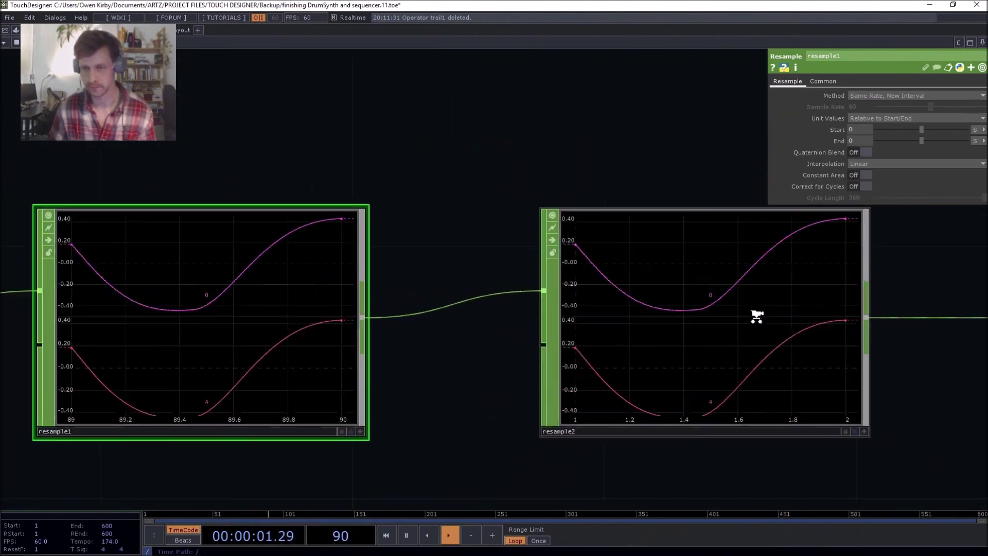
left_click(754, 315)
key("space")
left_click_drag(652, 190, 447, 195)
scroll(486, 397, "up", 5)
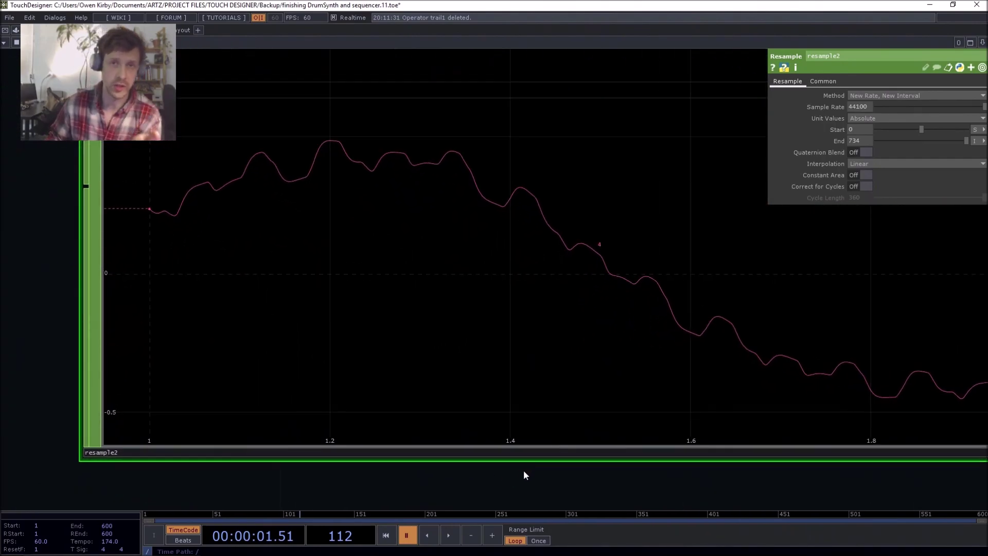
left_click_drag(494, 504, 381, 425)
scroll(381, 425, "down", 3)
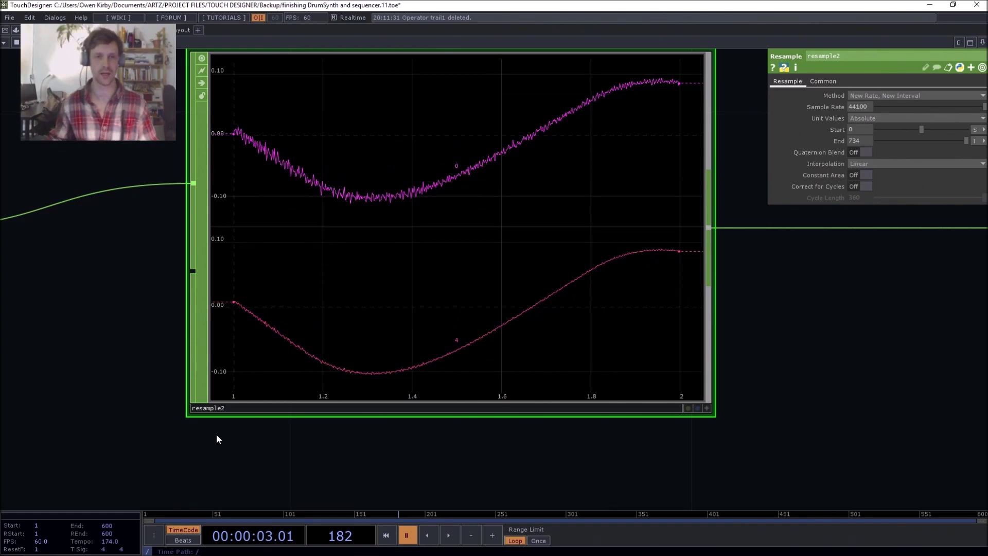
Add an Audio Para EQ CHOP, connect the second Resample CHOP's output to it and disable EQ1.
scroll(242, 412, "down", 5)
key("Tab")
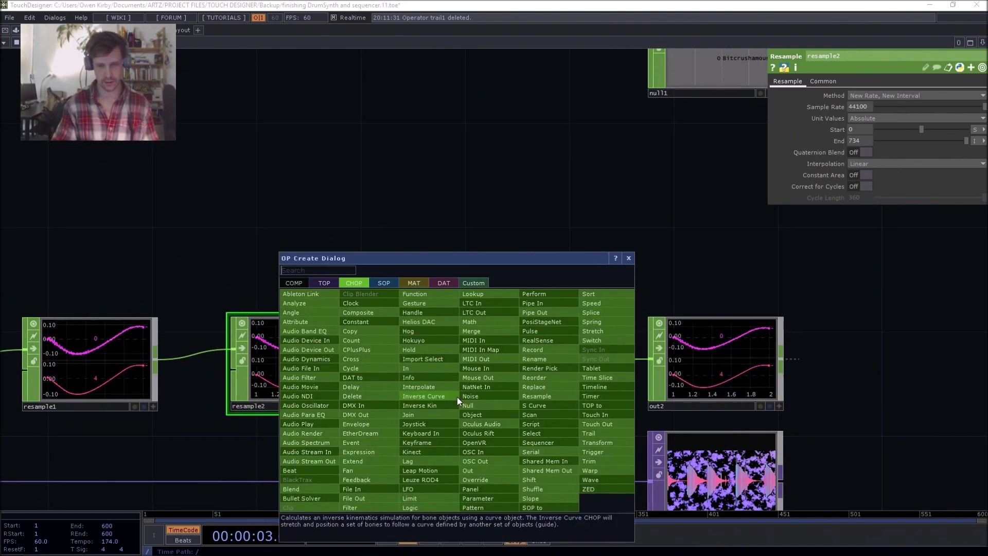
type("audio")
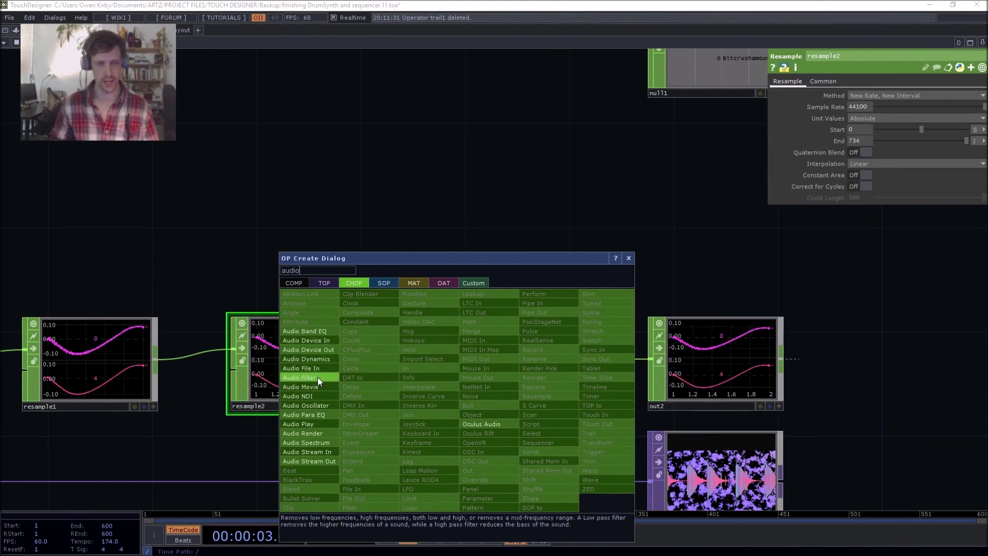
left_click(315, 414)
left_click(471, 290)
left_click_drag(370, 359, 416, 261)
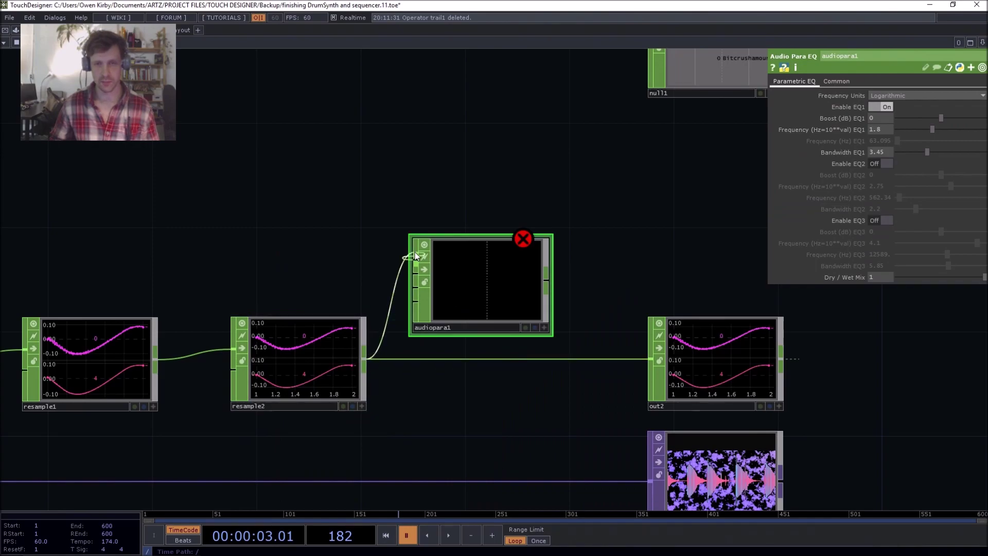
left_click_drag(420, 203, 447, 196)
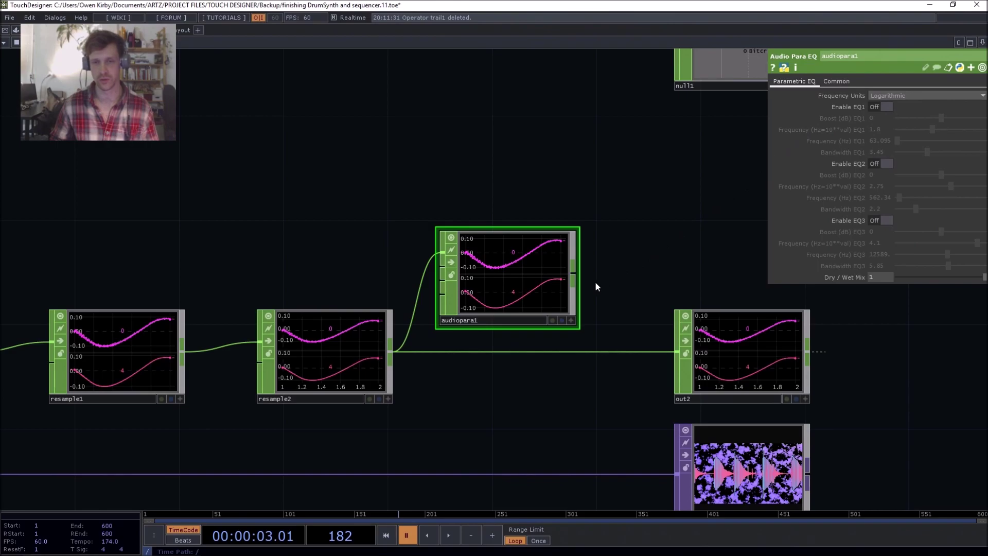
Resume playback, route the Audio Para EQ's output into the Out CHOP and move it into line with the Resample CHOPs.
key("space")
left_click_drag(574, 274, 677, 351)
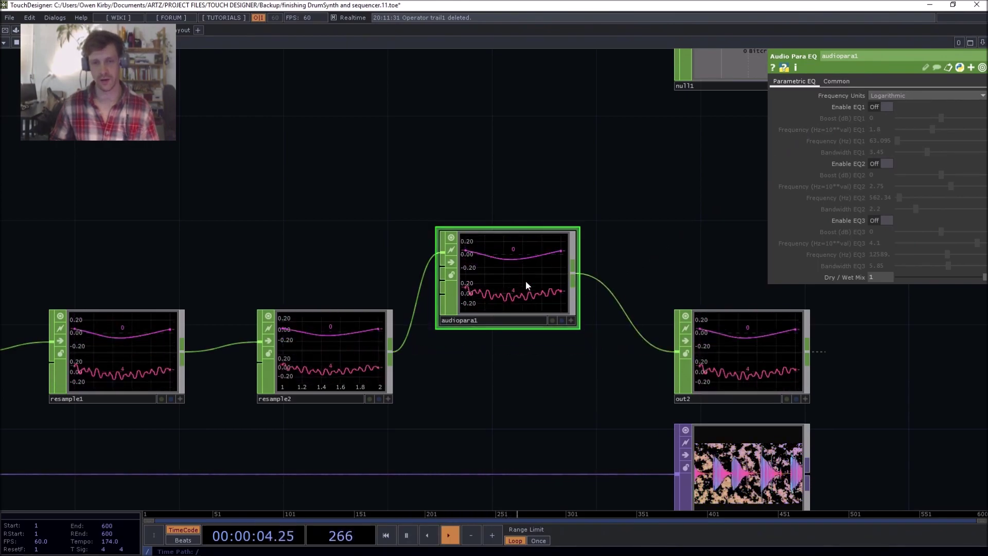
scroll(530, 337, "up", 5)
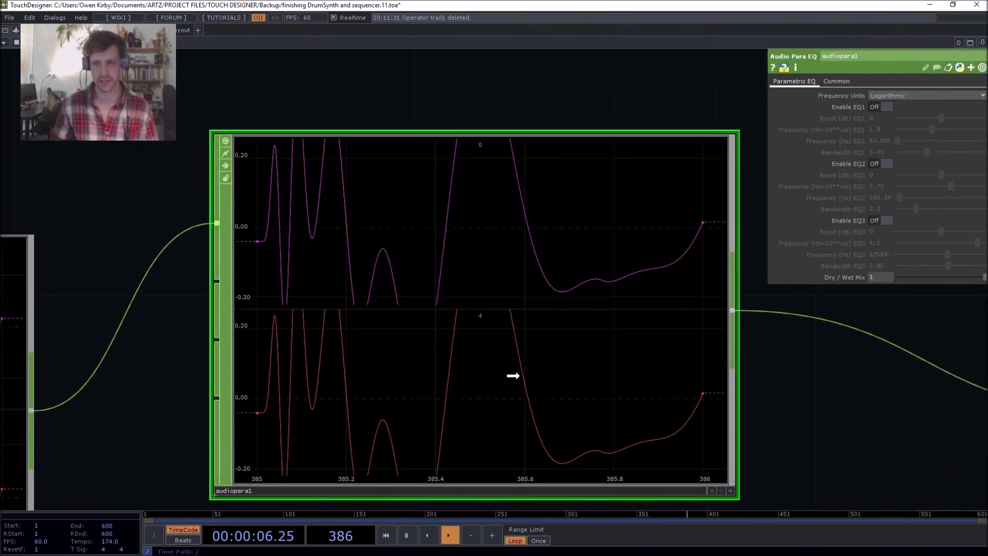
middle_click(515, 365)
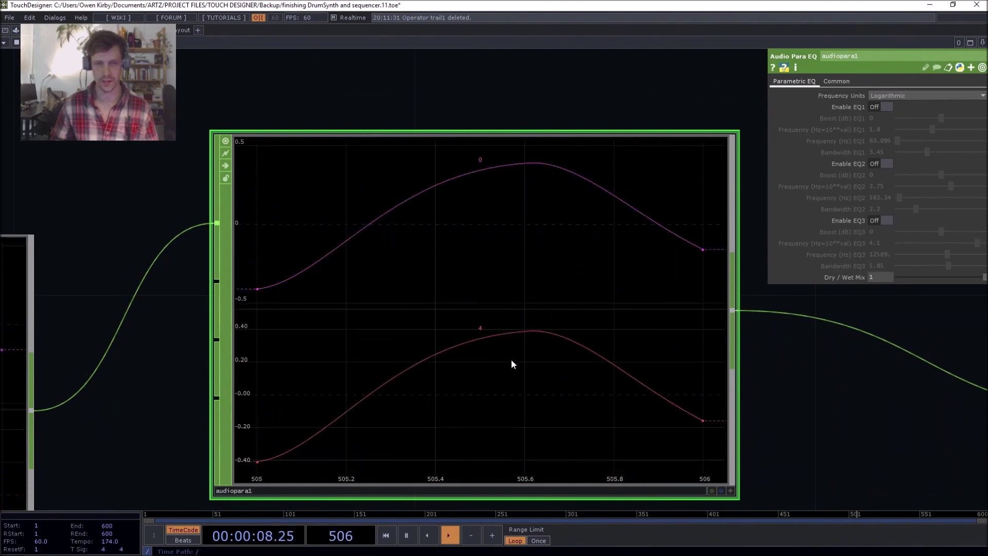
scroll(505, 344, "down", 5)
left_click_drag(505, 344, 505, 382)
Check both Resample CHOPs' settings and switch the first one's End unit to Samples.
left_click_drag(273, 269, 626, 198)
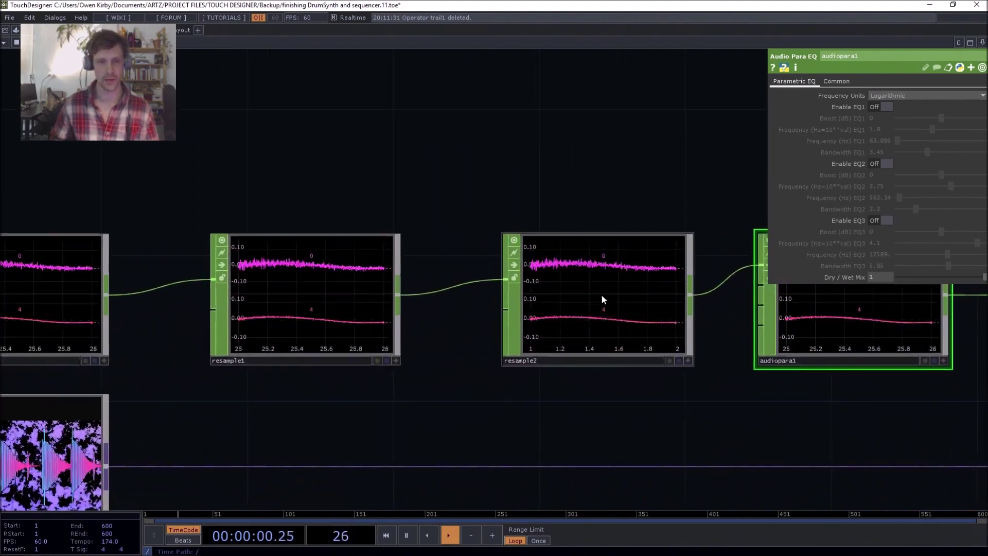
left_click_drag(424, 175, 580, 132)
left_click(322, 280)
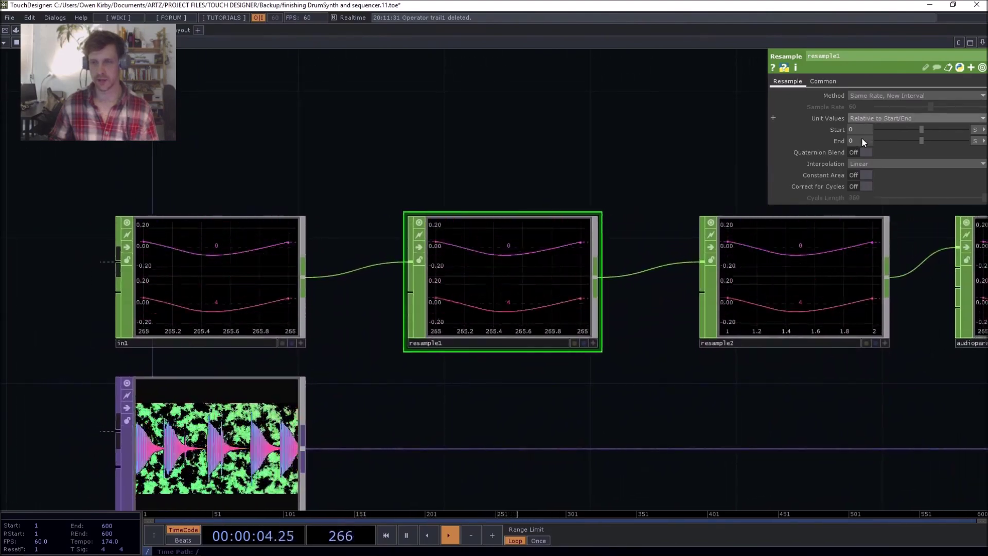
left_click(785, 266)
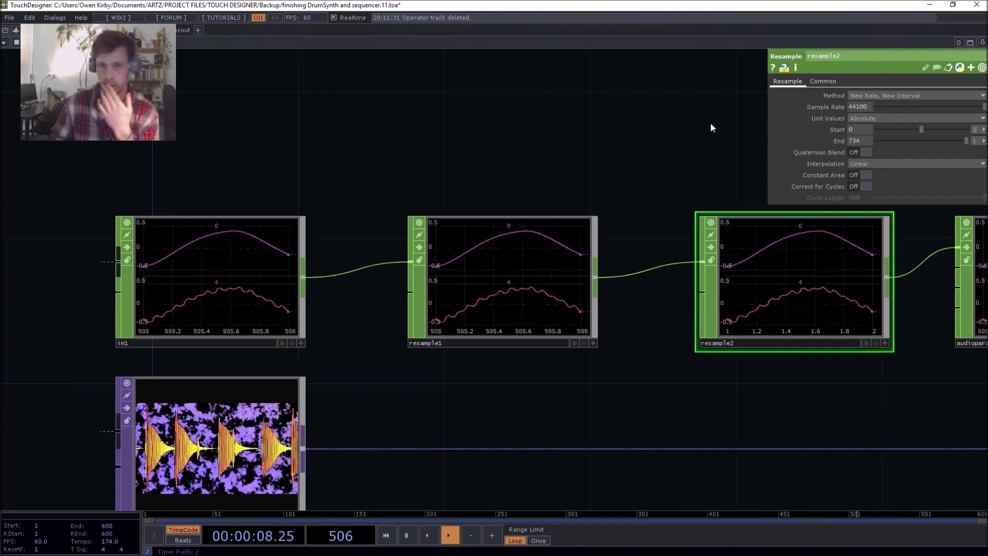
left_click_drag(622, 189, 645, 168)
left_click(542, 248)
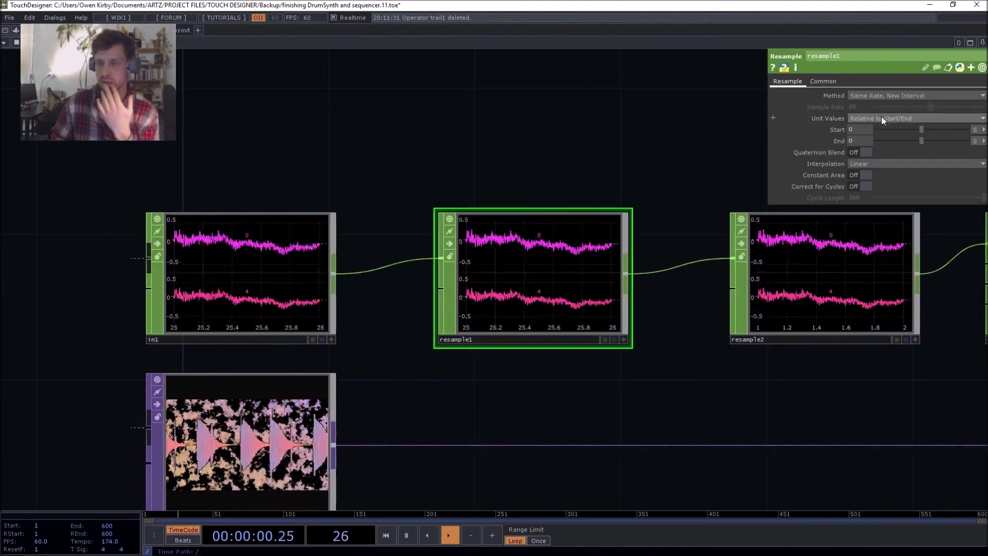
left_click(975, 141)
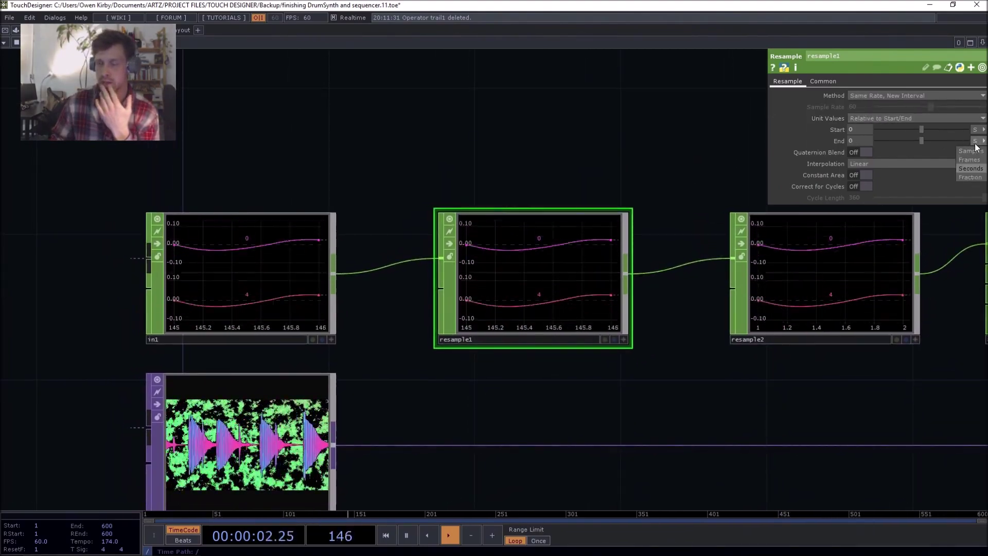
left_click(979, 151)
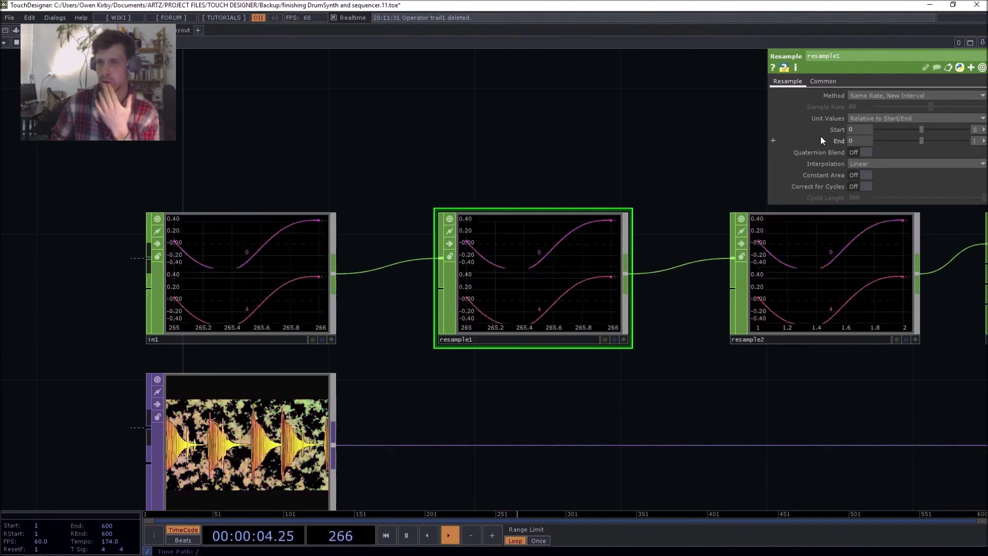
Set the first Resample CHOP's Start to 0 and its Unit Values to Absolute.
left_click_drag(919, 124, 783, 147)
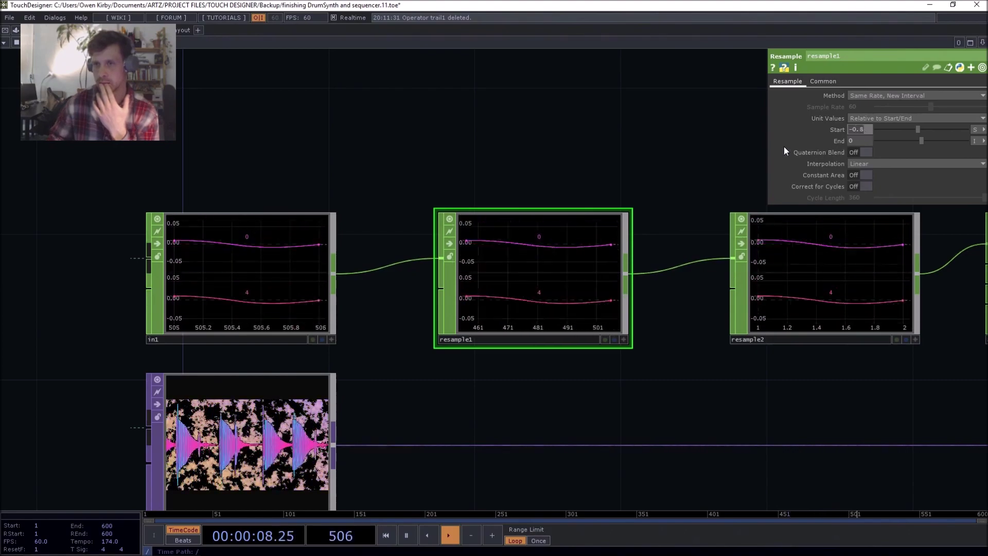
type("0")
key("Return")
left_click(881, 121)
left_click(875, 126)
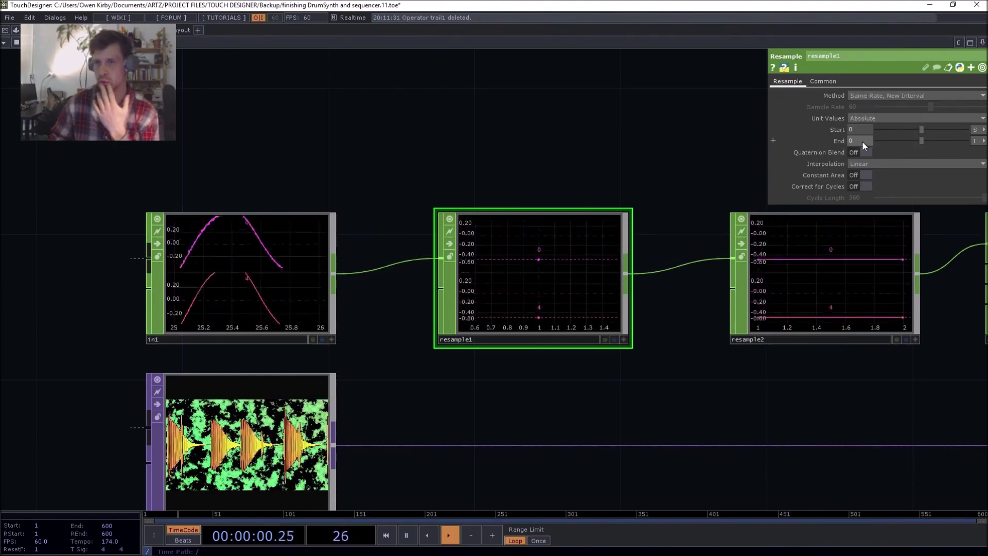
Try an End value of 5 samples on the first Resample CHOP.
left_click_drag(862, 142, 669, 126)
type("5")
key("Return")
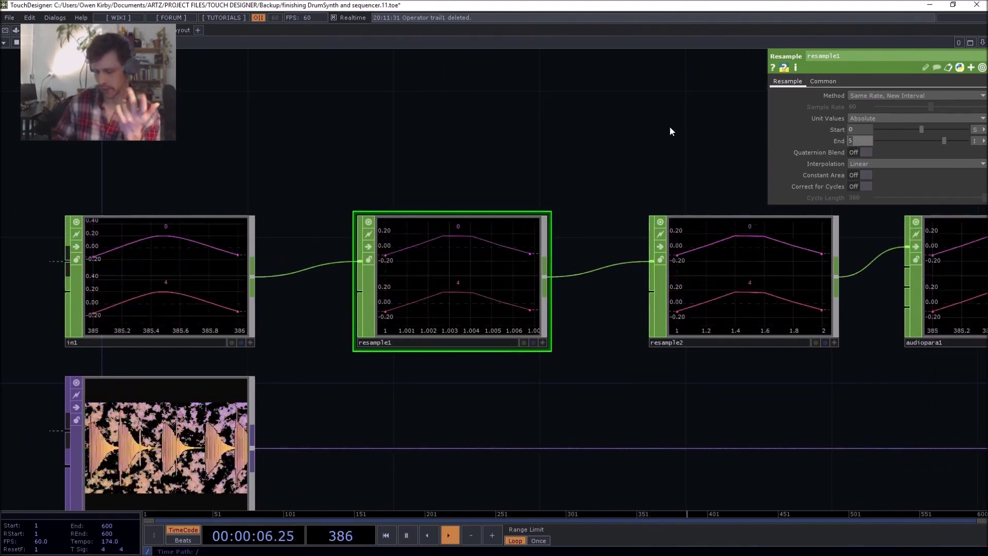
Set the first Resample CHOP's End to 100 samples and compare both Resample waveforms.
type("100")
key("Return")
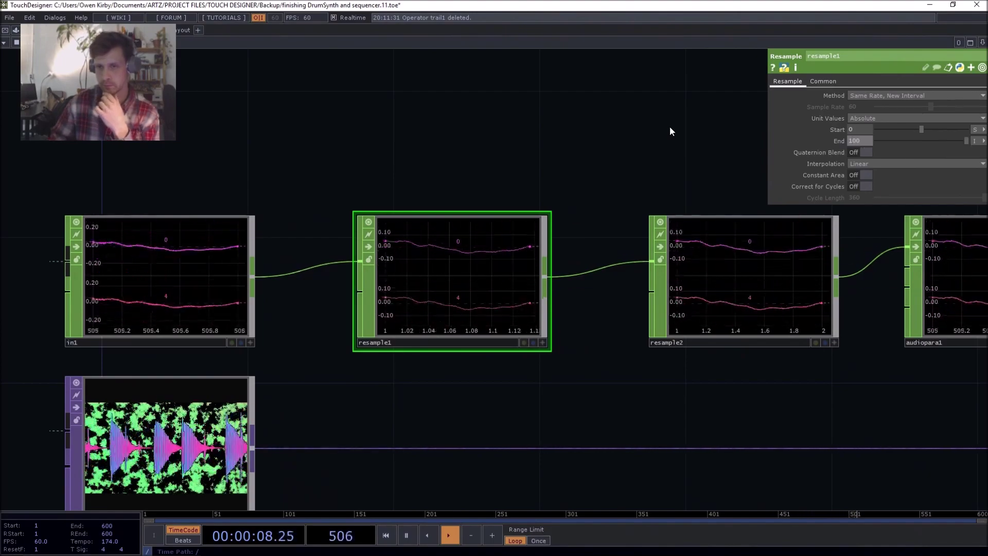
scroll(752, 227, "up", 6)
scroll(751, 227, "down", 4)
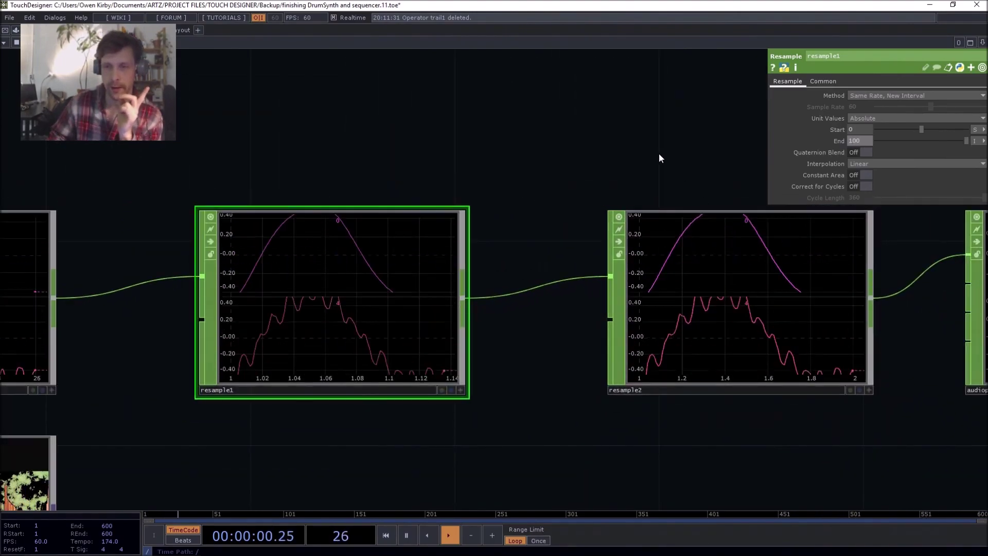
left_click_drag(651, 157, 573, 144)
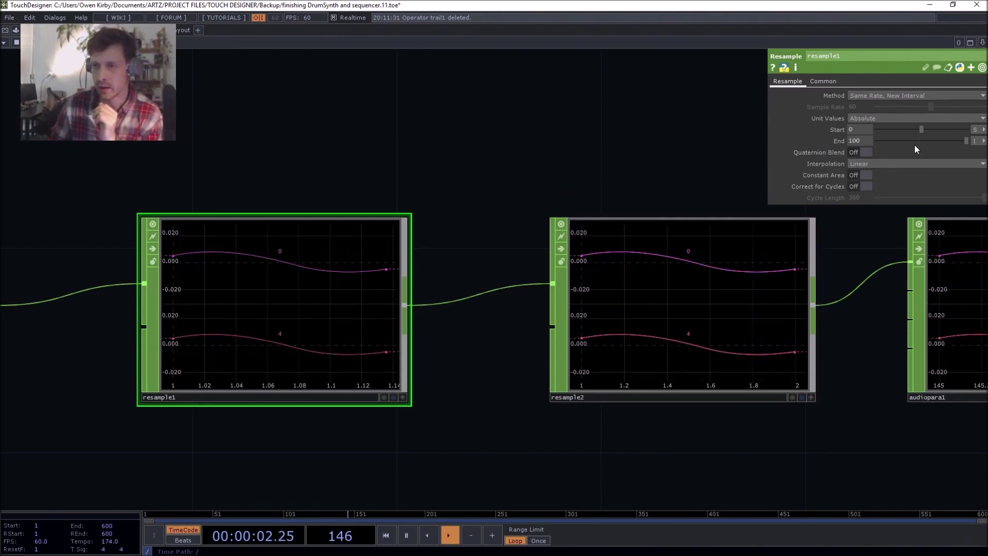
Set the first Resample CHOP's Interpolation to No Interpolation and lower its End to 49 samples.
left_click(900, 164)
left_click(881, 174)
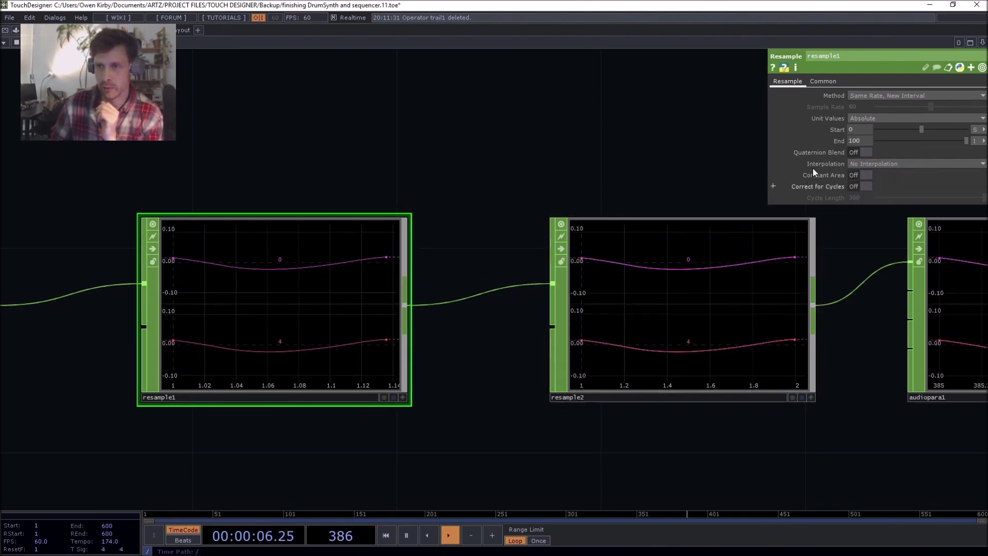
left_click_drag(860, 142, 858, 129)
middle_click_drag(858, 126, 858, 126)
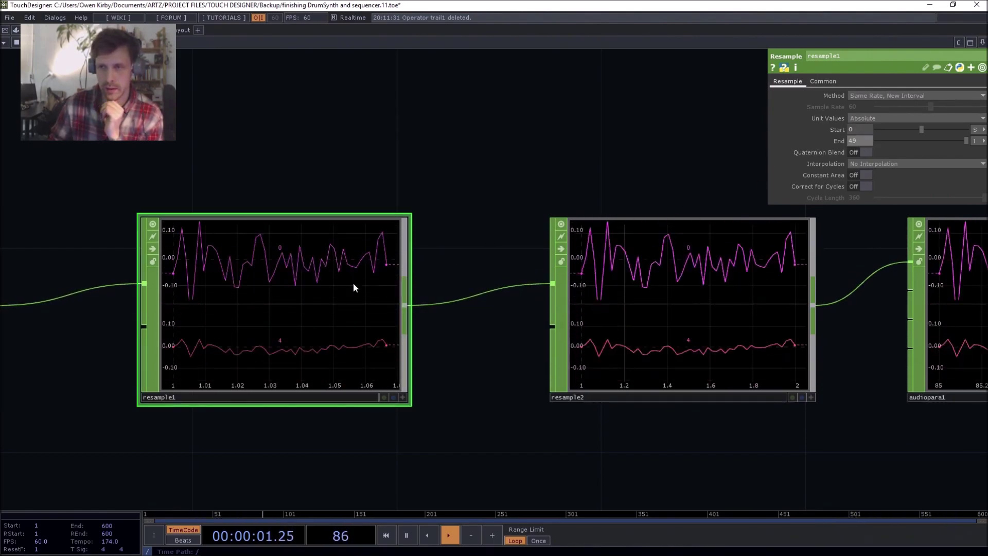
Set the second Resample CHOP's Interpolation to No Interpolation.
left_click(624, 245)
left_click(873, 162)
left_click(872, 170)
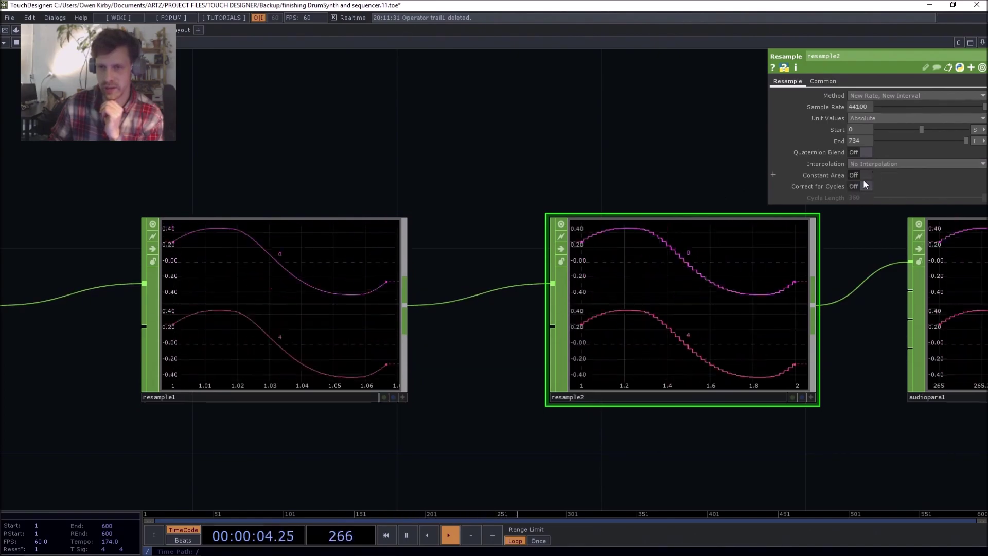
Try End values of 88 and 5 samples on the first Resample CHOP.
left_click_drag(332, 139, 466, 141)
left_click(423, 271)
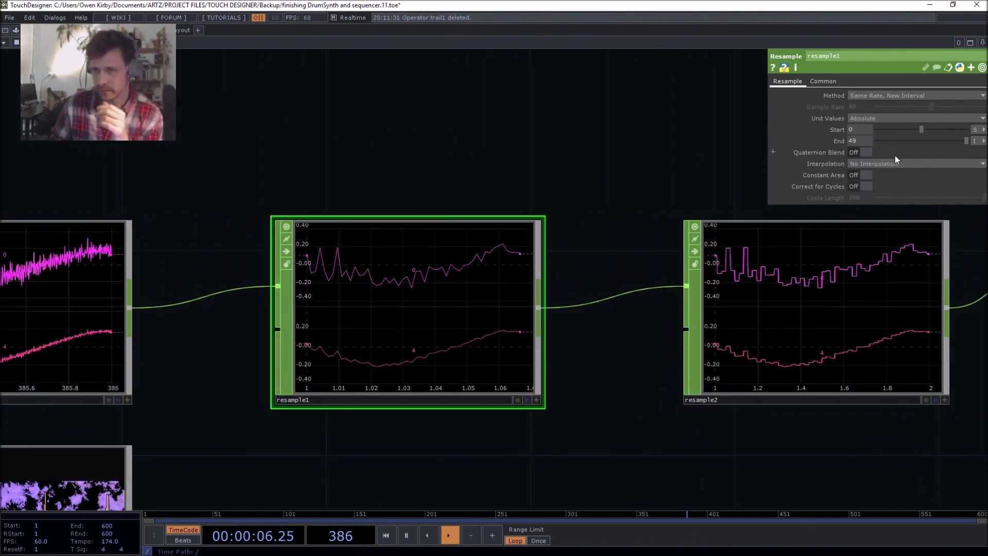
middle_click_drag(860, 138, 859, 126)
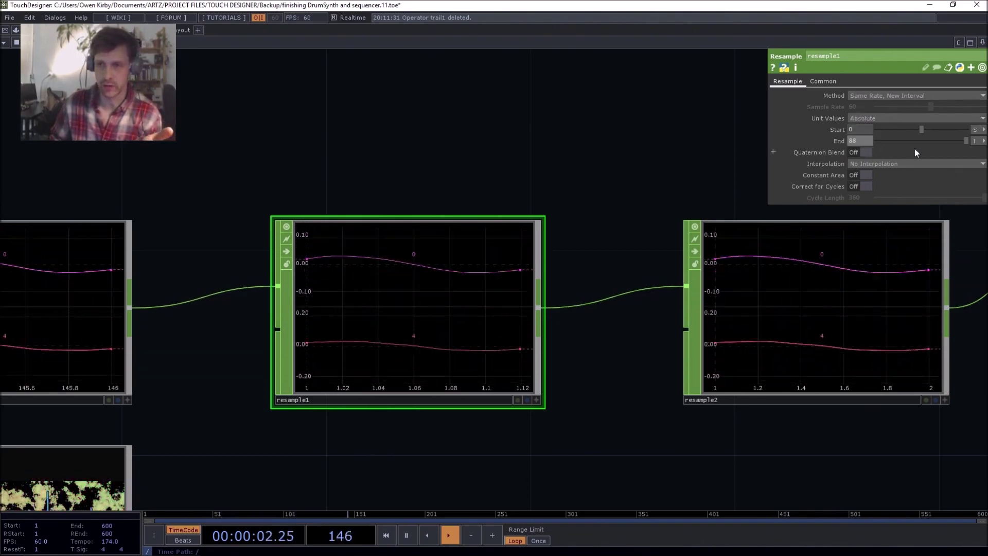
left_click_drag(492, 212, 481, 339)
left_click_drag(491, 262, 639, 147)
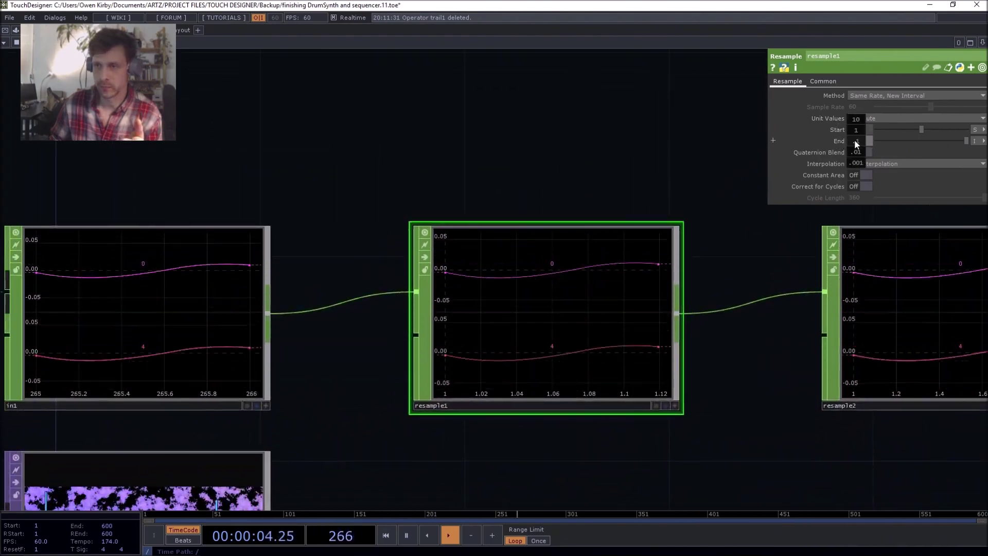
middle_click_drag(855, 119, 856, 126)
Pause playback and add a Pattern CHOP of type Ramp above the first Resample CHOP.
scroll(367, 265, "down", 6)
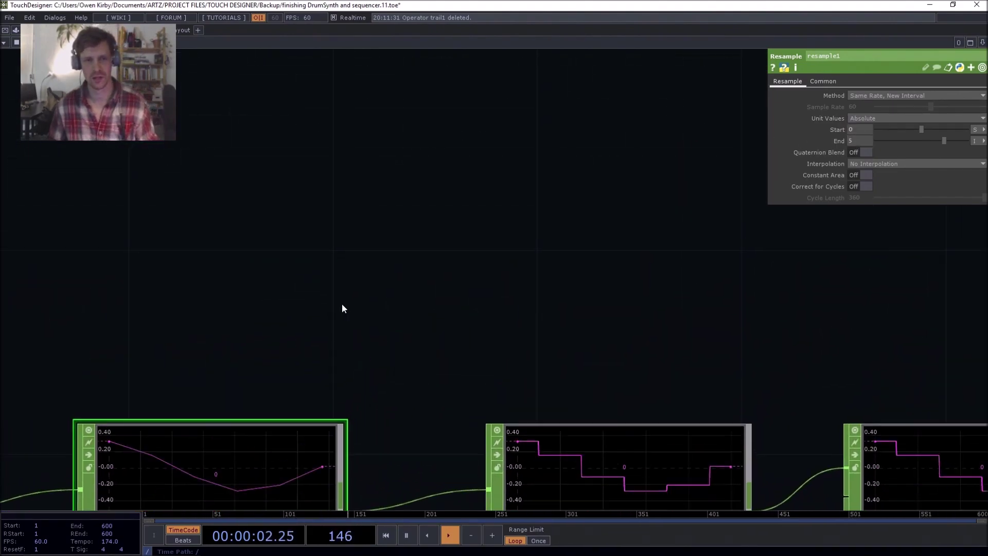
key("space")
scroll(415, 283, "up", 8)
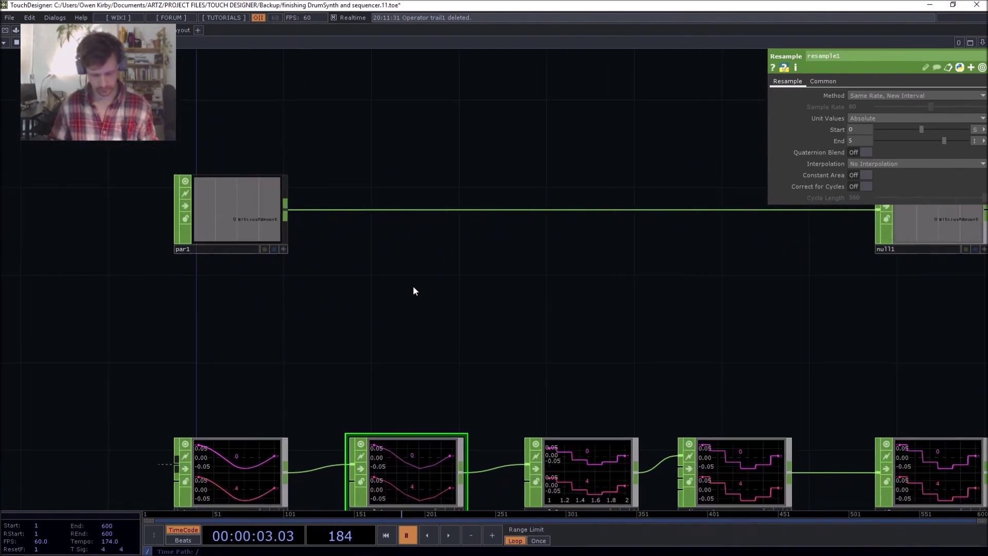
key("Tab")
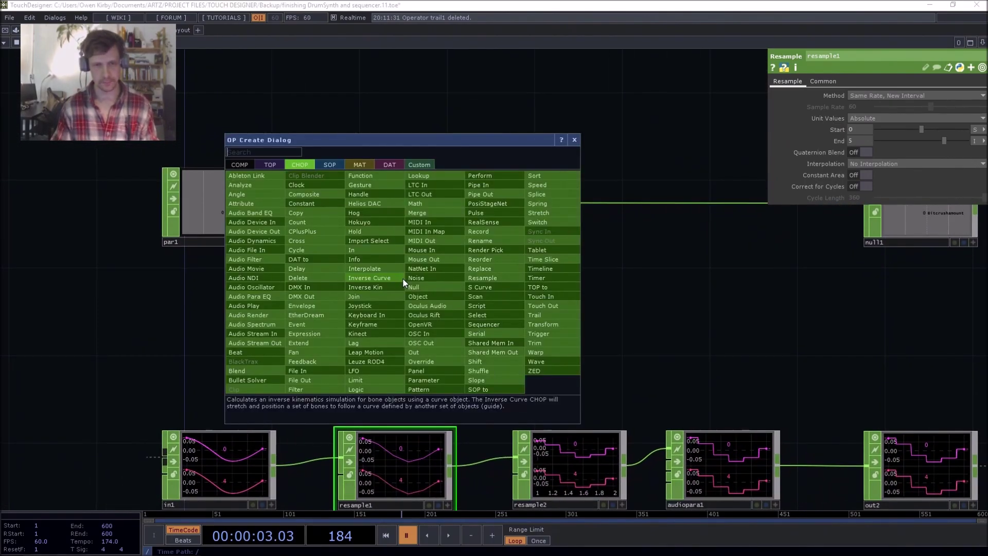
type("patt")
left_click(443, 389)
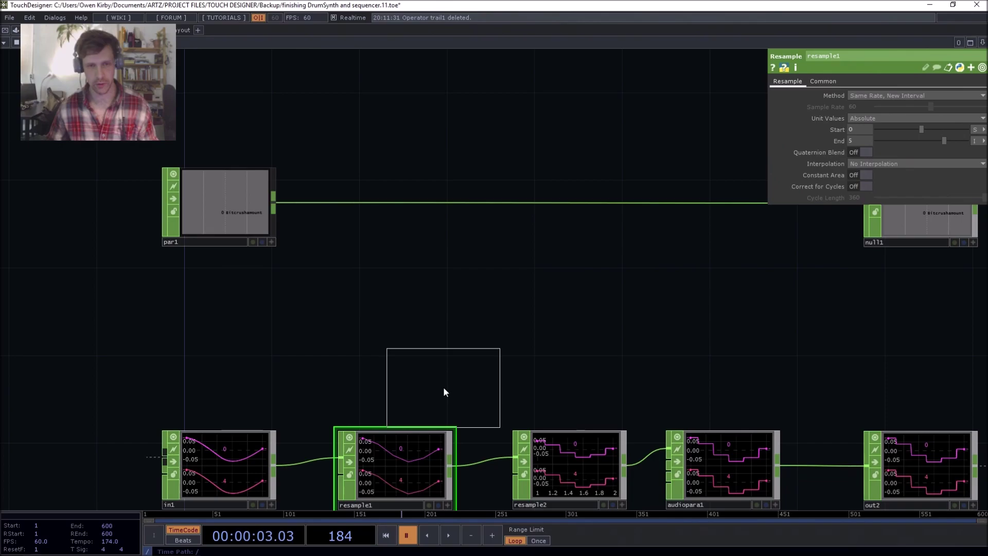
left_click(345, 320)
left_click_drag(345, 320, 381, 327)
left_click(876, 96)
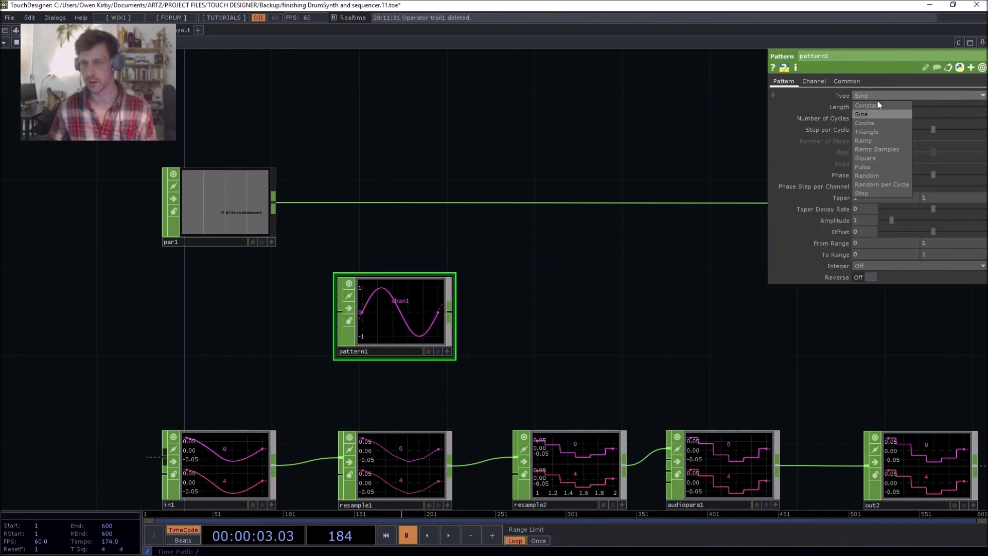
left_click(877, 141)
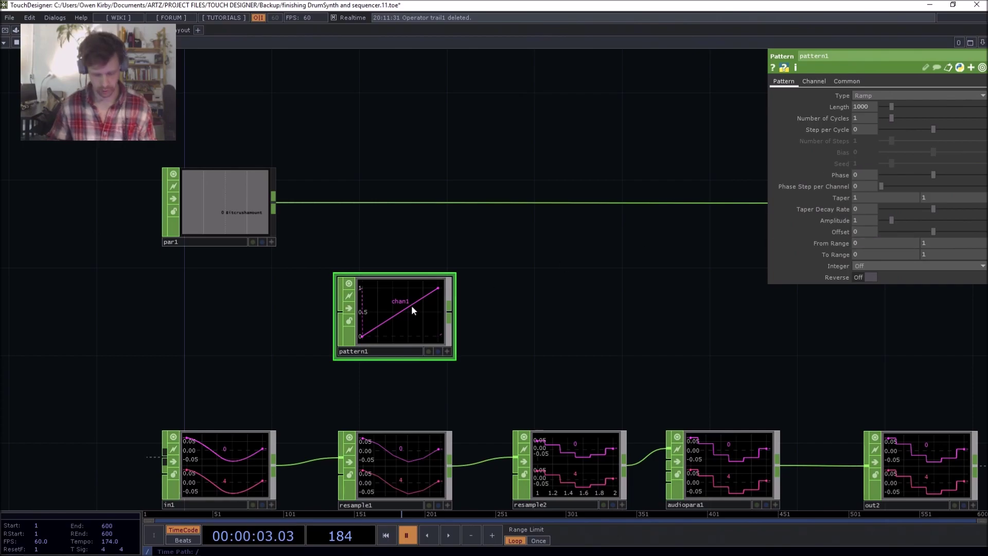
Add a Lookup CHOP up beside the Pattern CHOP.
key("Tab")
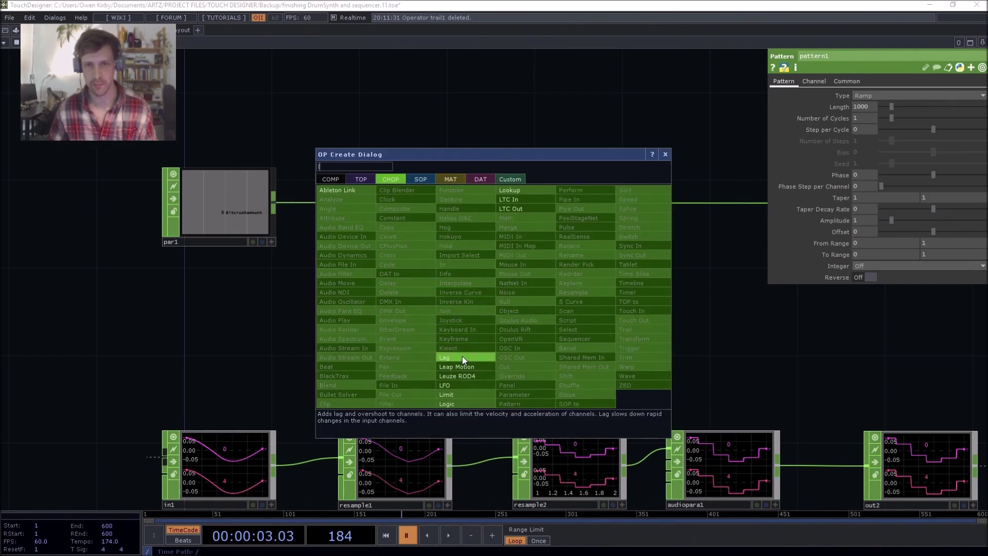
left_click(530, 190)
left_click(521, 251)
left_click_drag(495, 258, 472, 163)
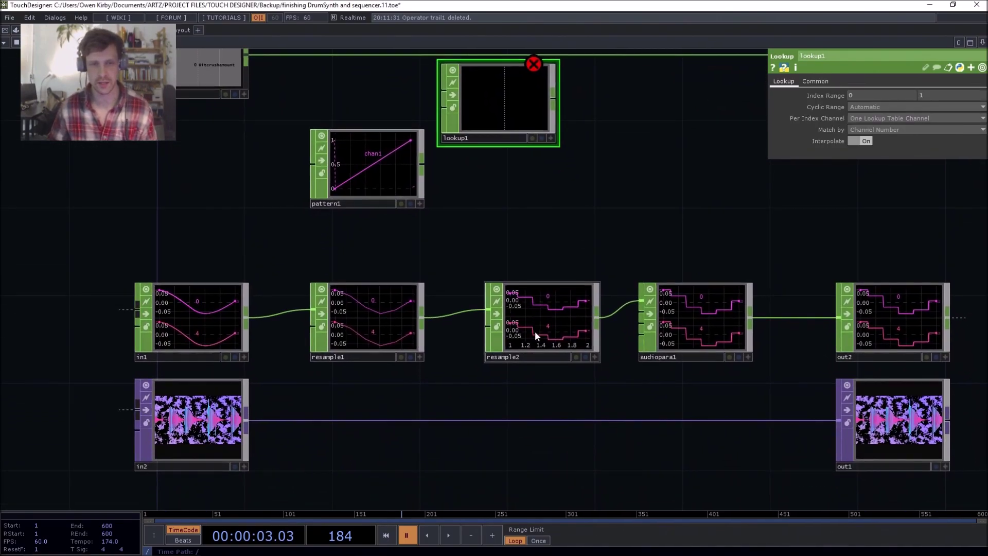
Try an End value of 201 samples on the first Resample CHOP during playback, pausing again after the test.
left_click(535, 331)
left_click(375, 326)
key("space")
left_click_drag(861, 139, 862, 126)
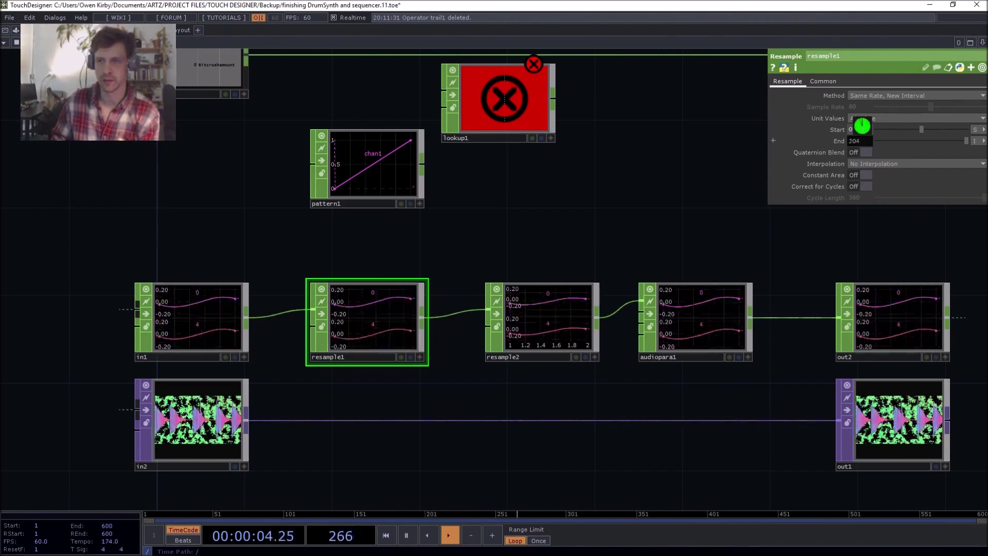
left_click_drag(862, 126, 859, 126)
key("space")
left_click_drag(524, 228, 509, 307)
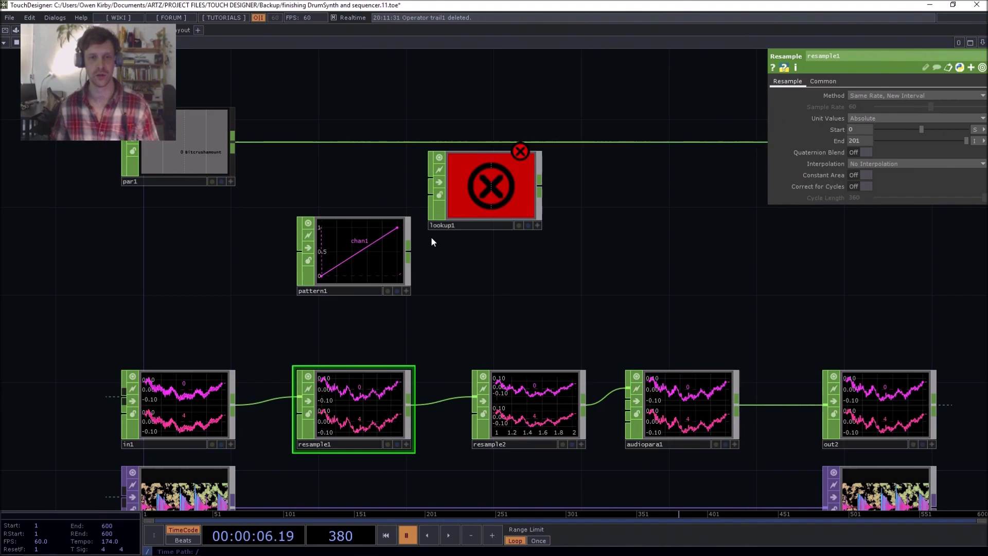
Wire the parameter CHOP and the ramp pattern into the Lookup CHOP's first and second inputs, and feed its output into null1.
left_click_drag(375, 244, 364, 288)
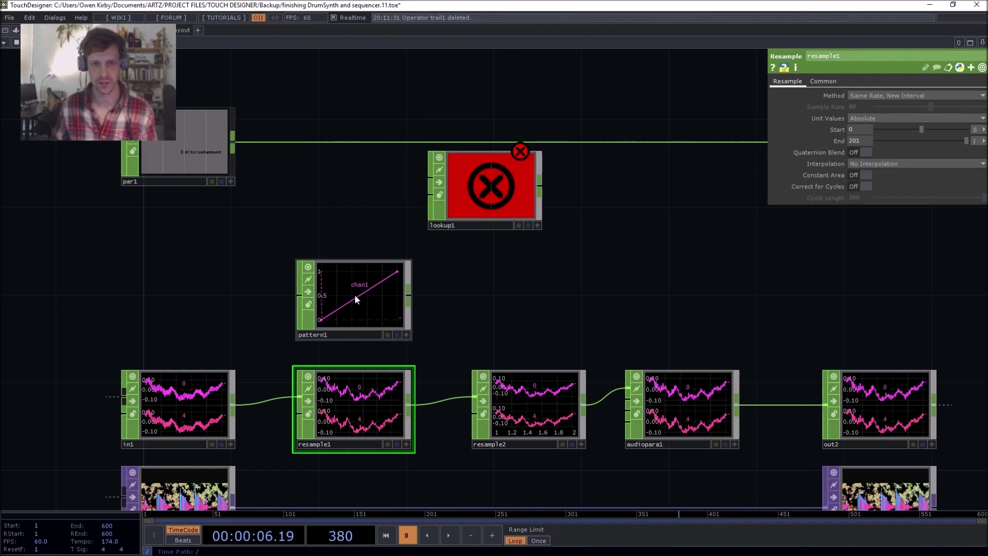
left_click(354, 294)
left_click_drag(408, 296, 431, 195)
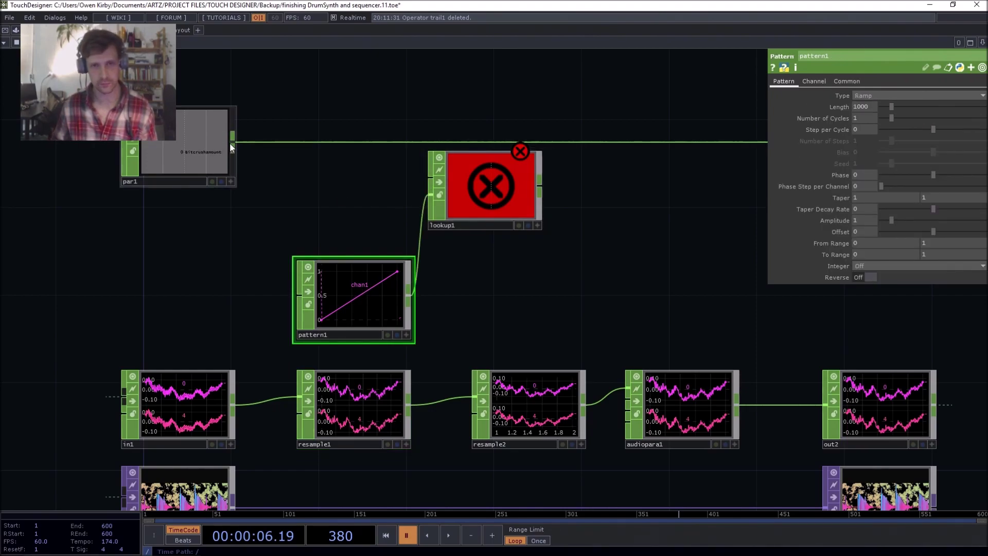
left_click_drag(231, 146, 504, 188)
left_click(504, 189)
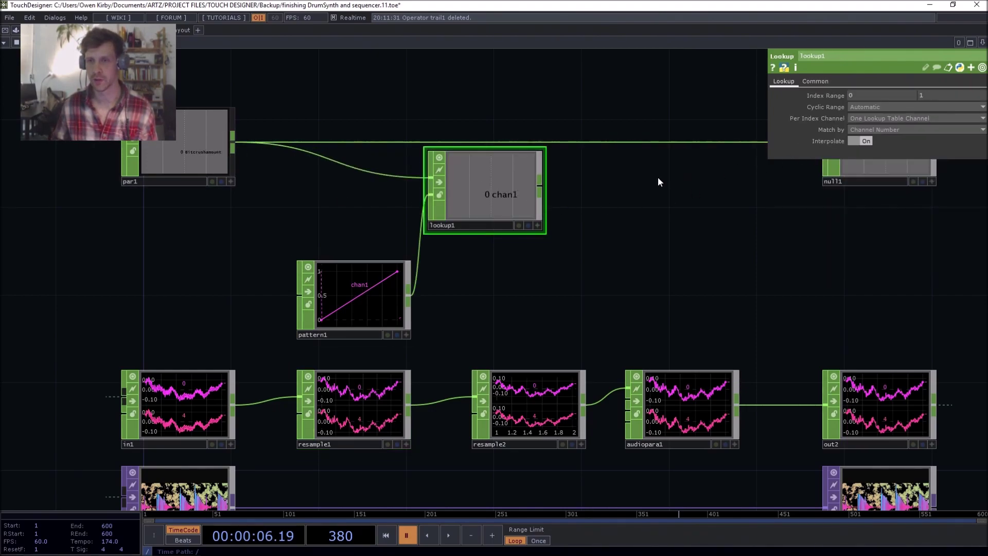
left_click_drag(546, 188, 592, 143)
Set the Lookup CHOP's Cyclic Range to No and move it in line between par1 and null1.
left_click(862, 107)
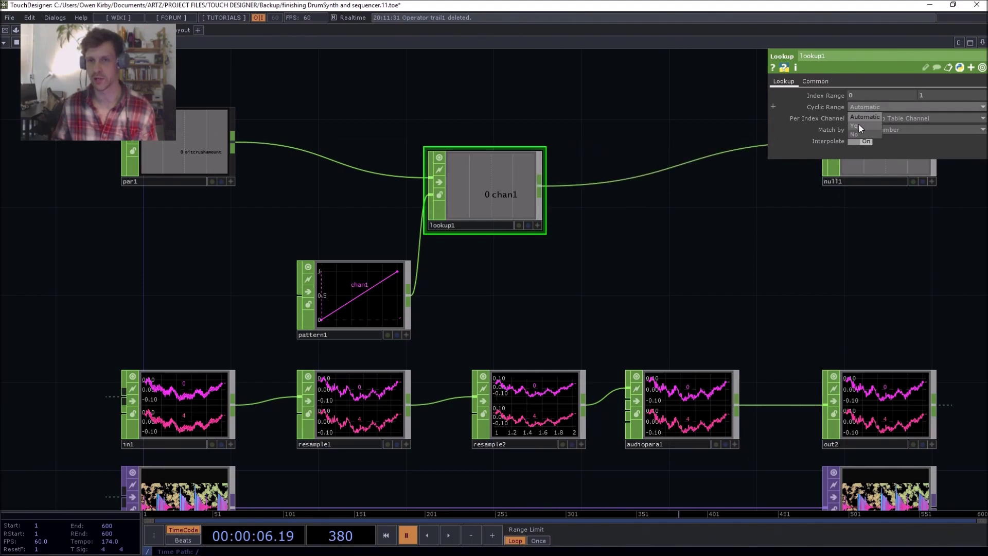
left_click(858, 123)
left_click_drag(545, 186, 588, 137)
left_click_drag(496, 184, 584, 141)
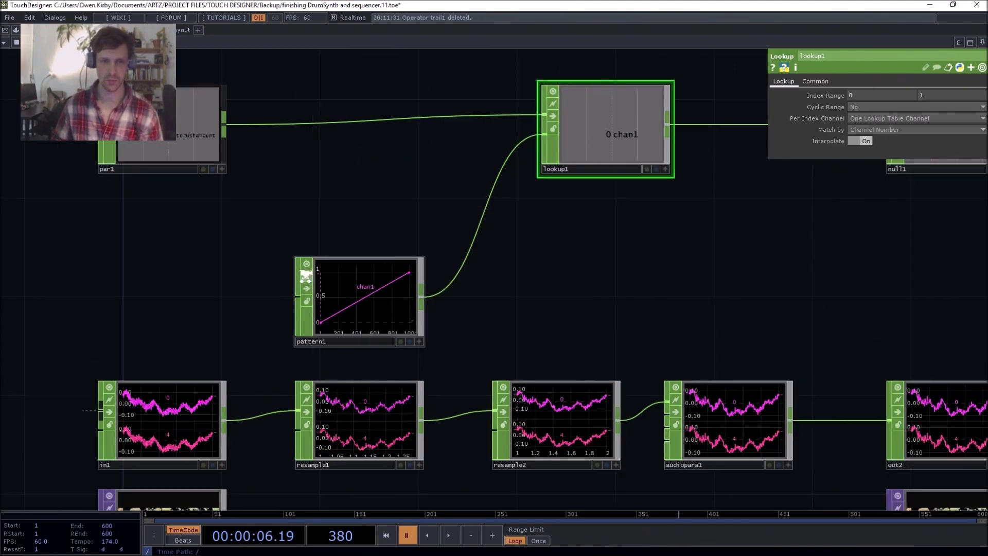
Set the Pattern CHOP's To Range to 5 and 734.
scroll(312, 318, "up", 5)
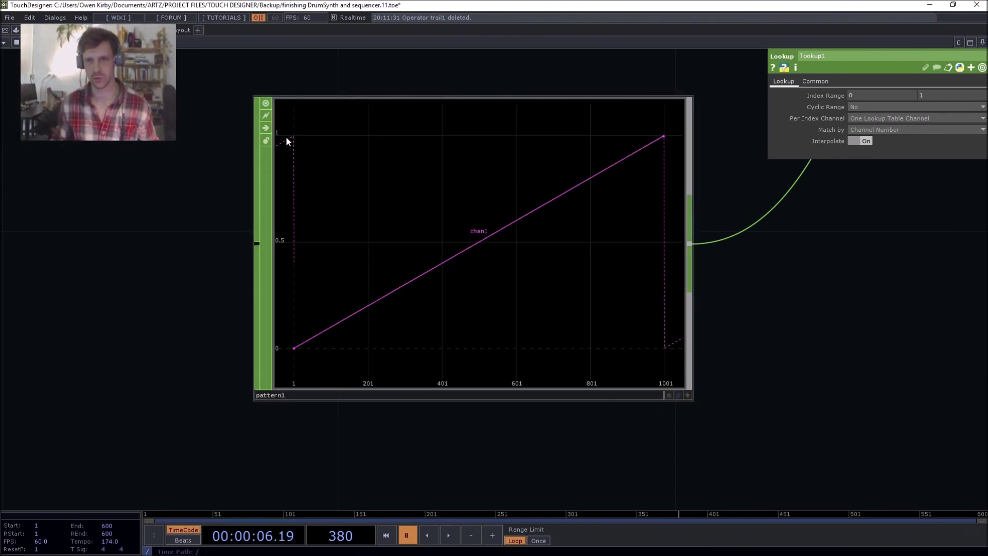
left_click_drag(778, 194, 475, 255)
scroll(577, 339, "down", 5)
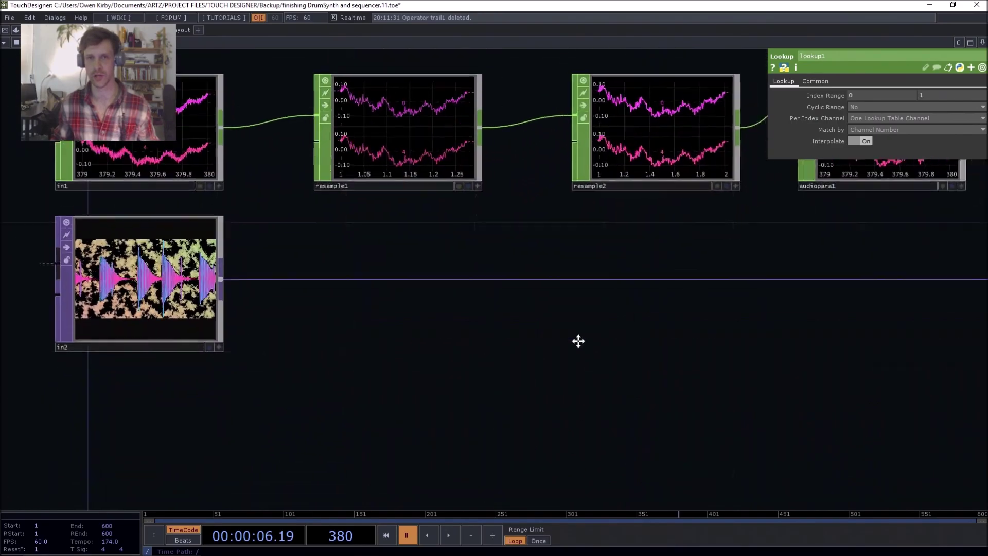
scroll(510, 315, "down", 5)
scroll(468, 172, "up", 6)
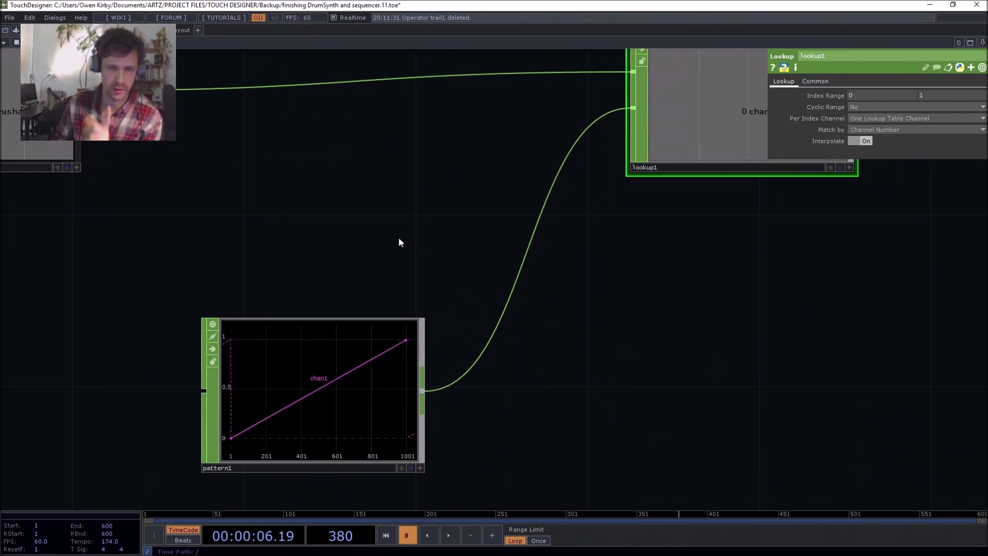
left_click(415, 325)
left_click_drag(391, 226, 418, 200)
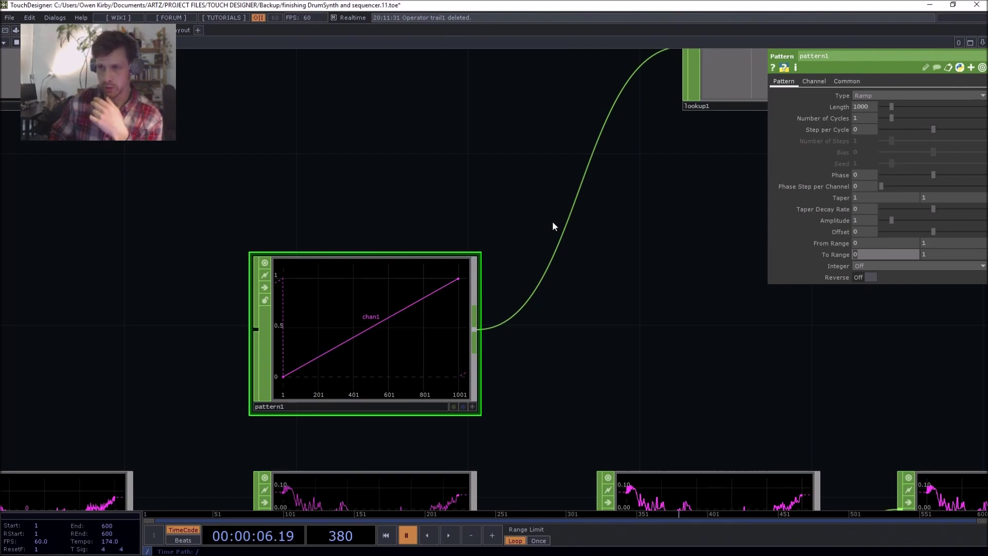
type("5")
key("Tab")
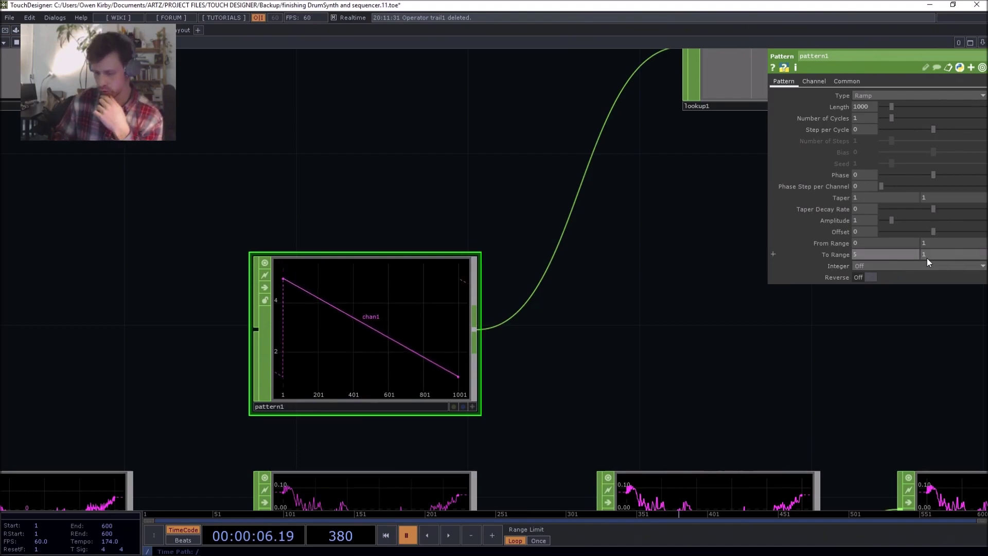
type("734")
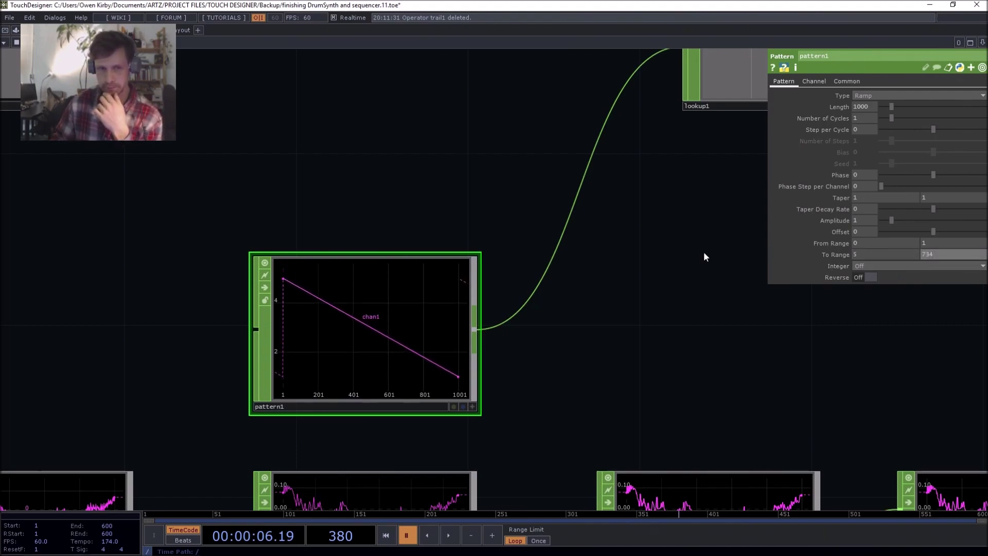
key("Return")
Export null1's chan1 channel to the first Resample CHOP's End parameter.
key("h")
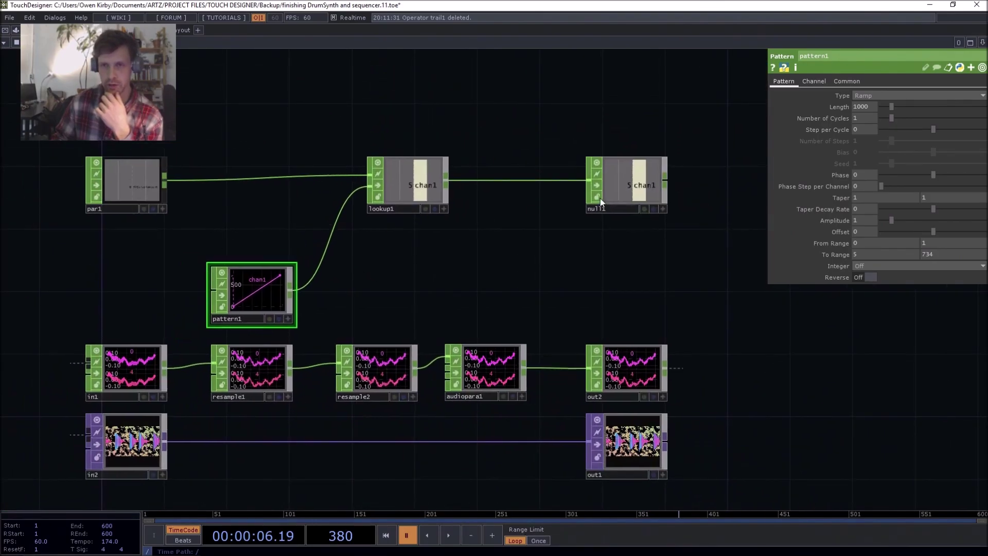
left_click(662, 209)
left_click(240, 380)
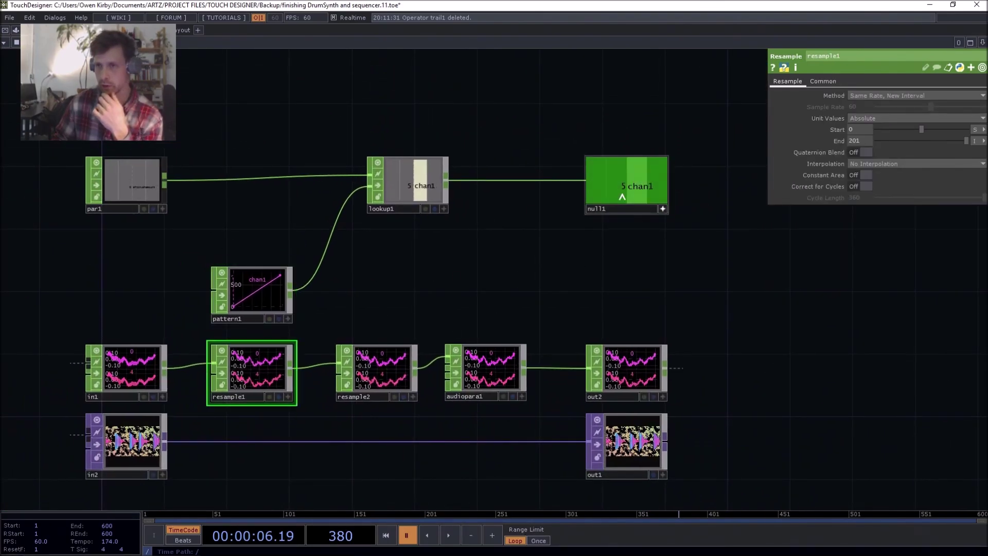
left_click_drag(633, 185, 857, 139)
left_click(869, 127)
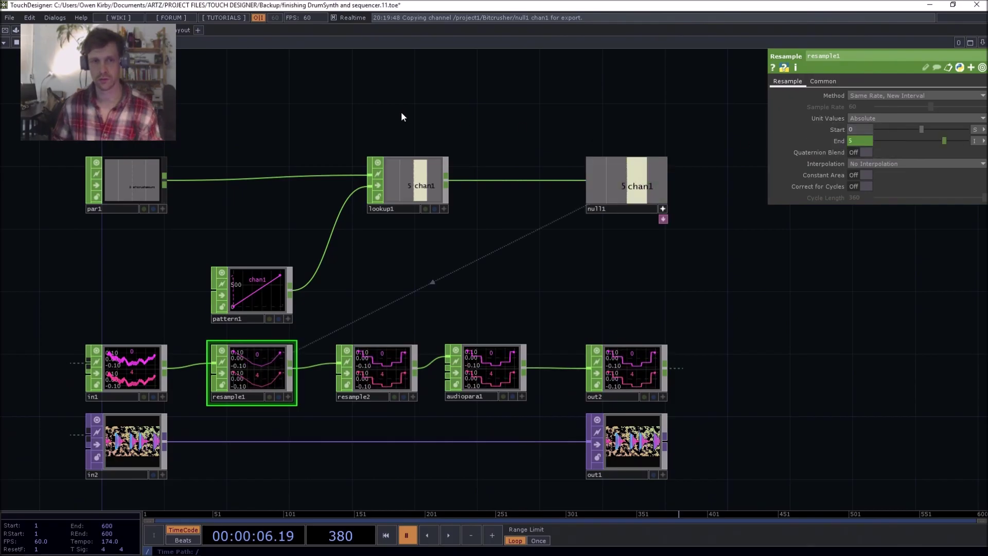
Test the Bitcrusher component during playback by raising its Bitcrush amount to about 0.32, pausing before returning inside its network.
key("space")
key("u")
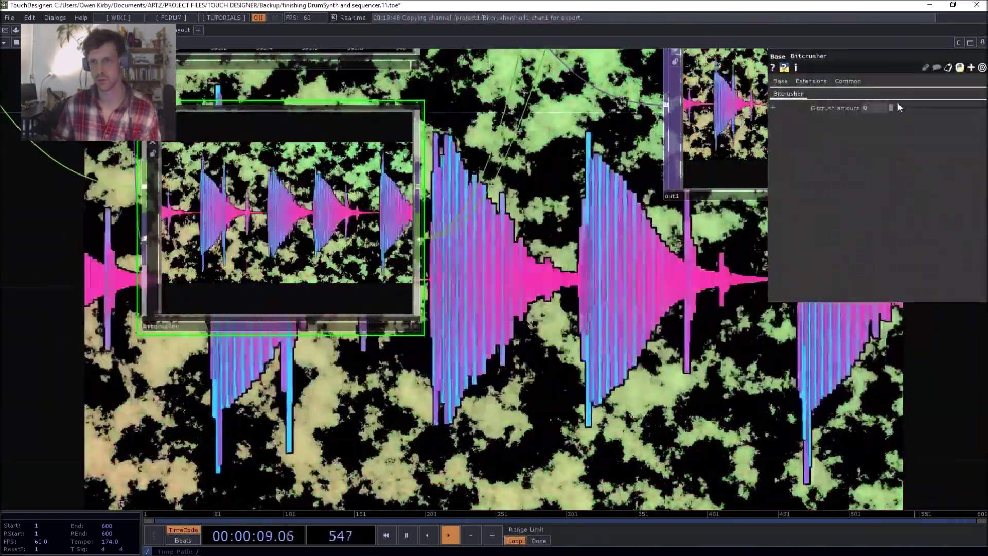
left_click_drag(897, 104, 921, 124)
scroll(533, 245, "down", 5)
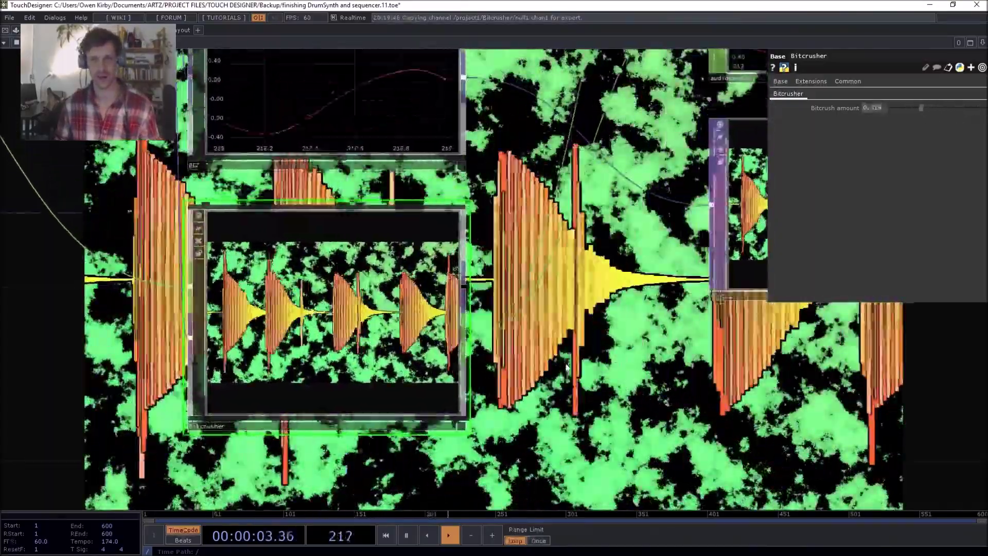
key("space")
scroll(458, 341, "up", 8)
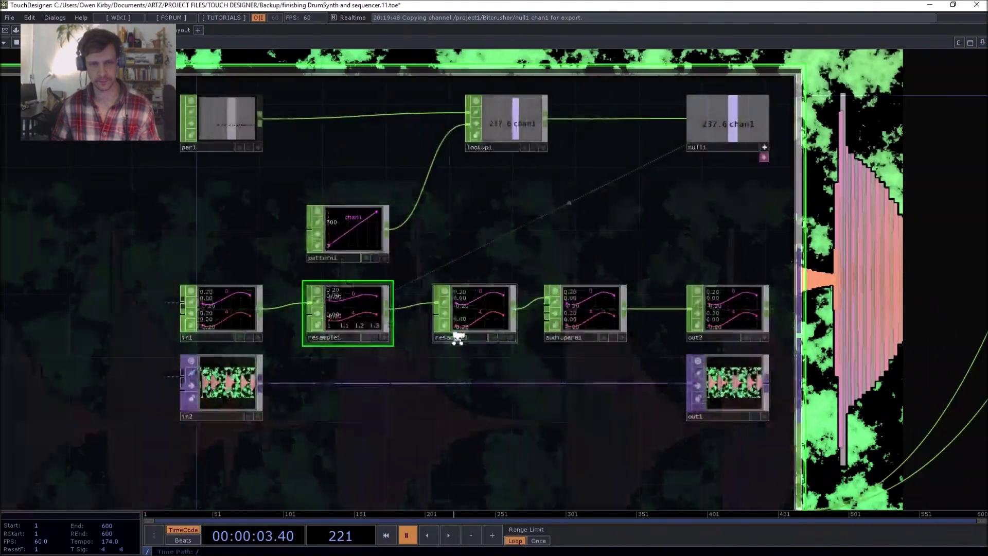
Move the Pattern CHOP up between par1 and the Lookup CHOP to clear space above the audio chain.
left_click_drag(418, 242, 492, 161)
left_click_drag(370, 180, 370, 106)
left_click_drag(496, 183, 486, 261)
mouse_move(530, 118)
left_mouse_down()
mouse_move(522, 130)
mouse_move(535, 129)
mouse_move(516, 131)
left_mouse_up()
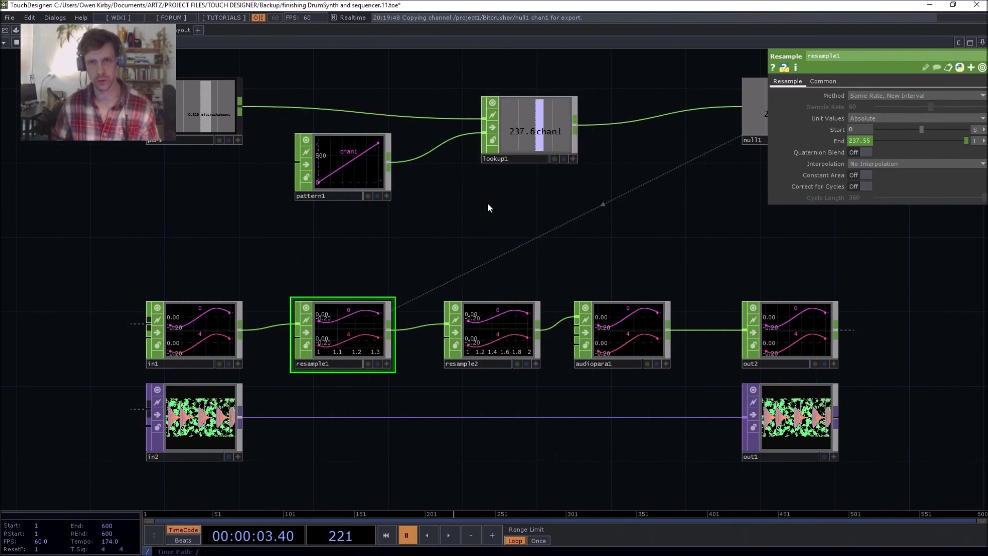
left_click_drag(486, 203, 496, 136)
left_click_drag(521, 87, 519, 68)
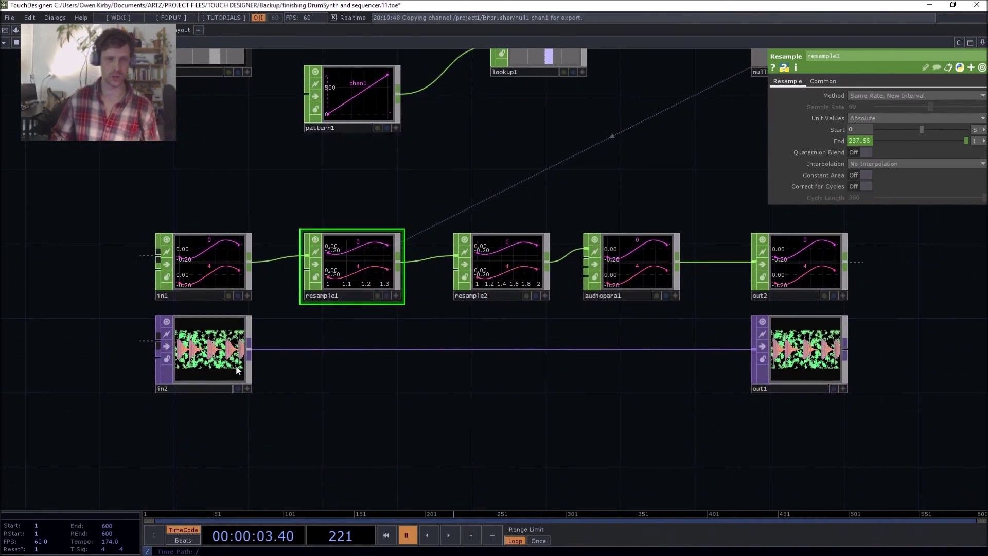
Insert a Fit TOP into the video connection between in2 and out1, with in2 as its input.
left_click_drag(310, 387, 342, 411)
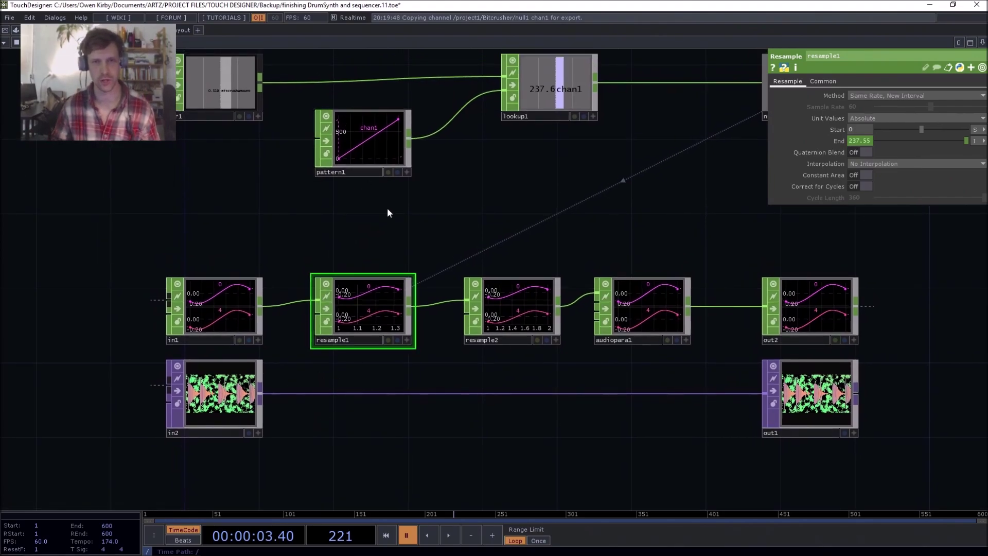
left_click_drag(387, 209, 434, 247)
scroll(262, 388, "up", 3)
left_click(288, 370)
scroll(295, 367, "down", 5)
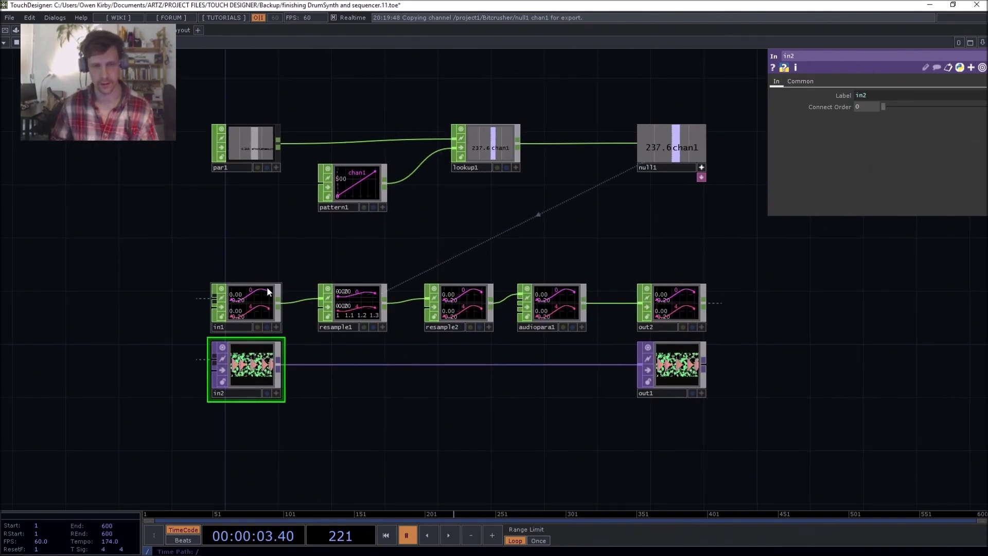
scroll(296, 378, "up", 3)
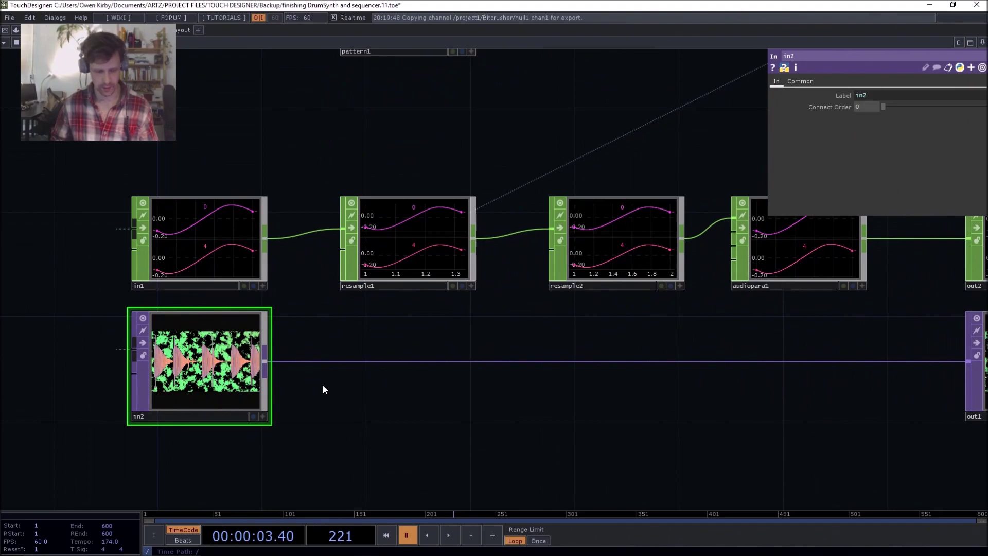
key("Tab")
type("fi")
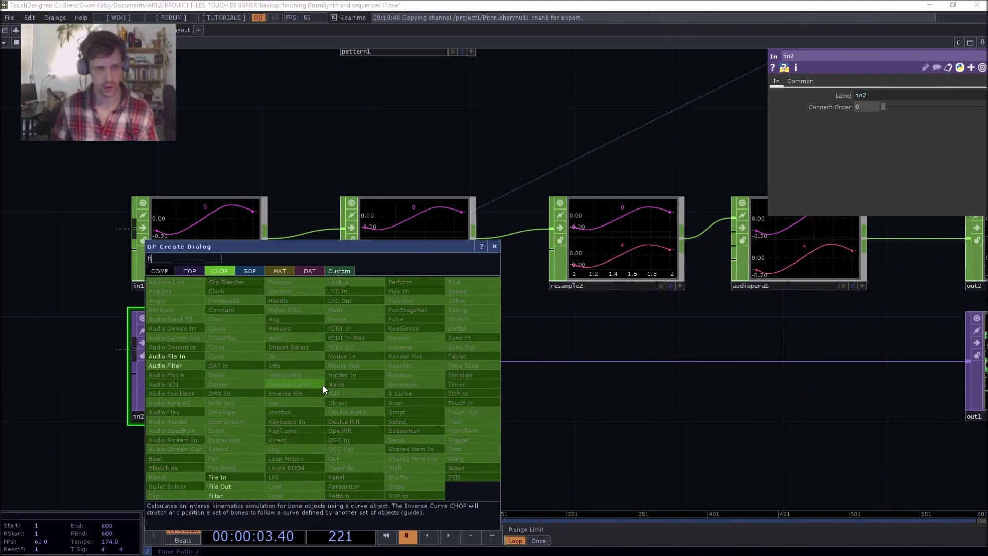
left_click(192, 270)
left_click(224, 310)
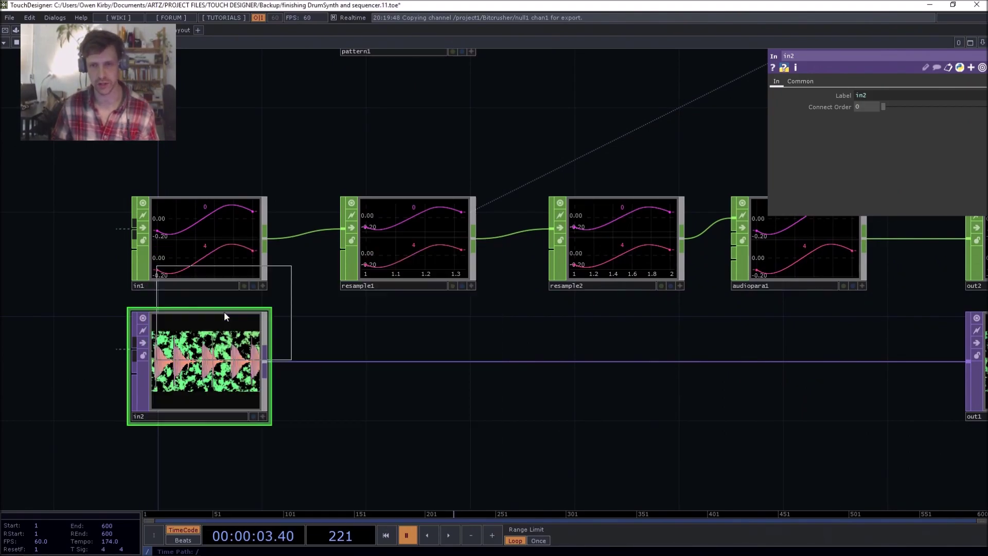
left_click(617, 365)
left_click_drag(269, 364, 567, 359)
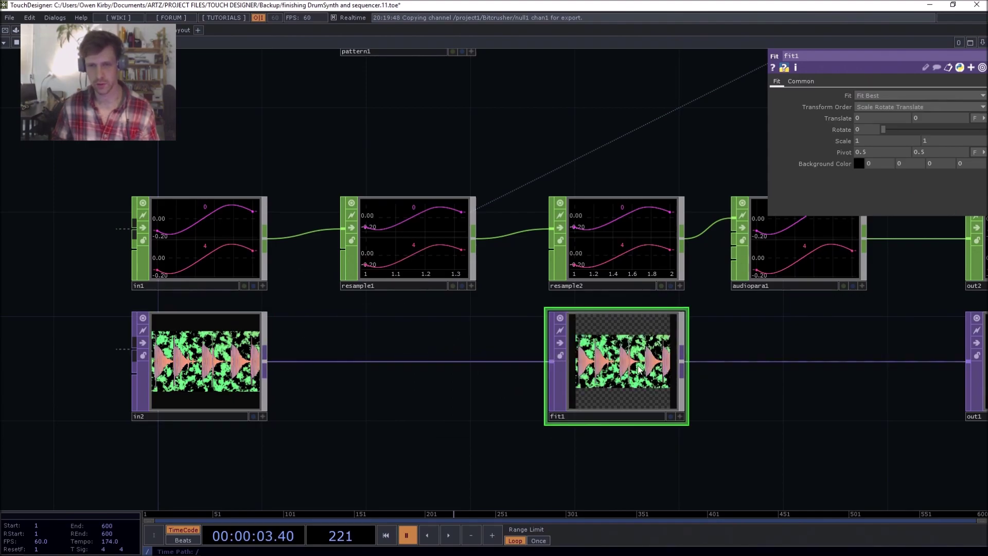
Add a Resolution TOP between in2 and the Fit TOP, wire it into the chain and align it with its neighbours.
left_click_drag(627, 363, 652, 363)
key("Tab")
type("res")
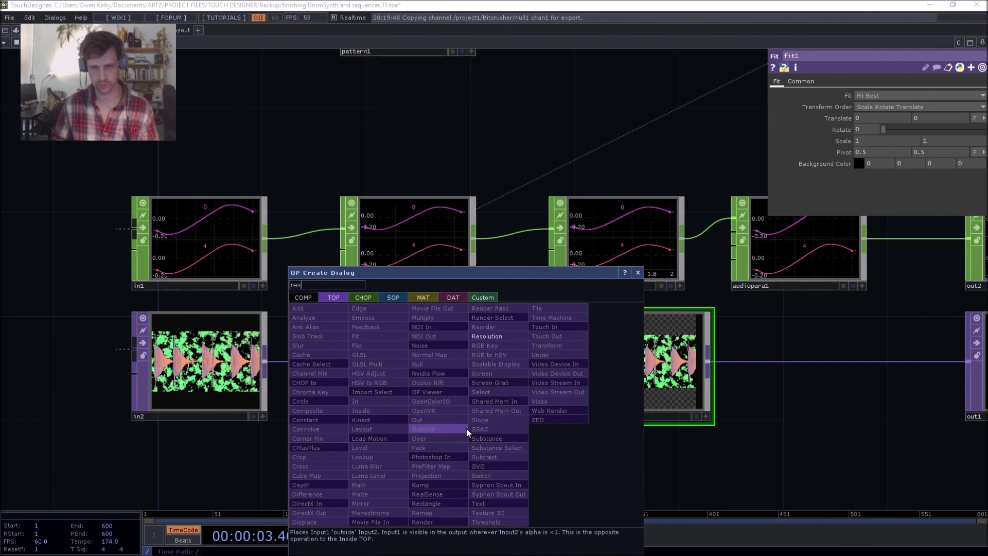
left_click(510, 335)
left_click(424, 390)
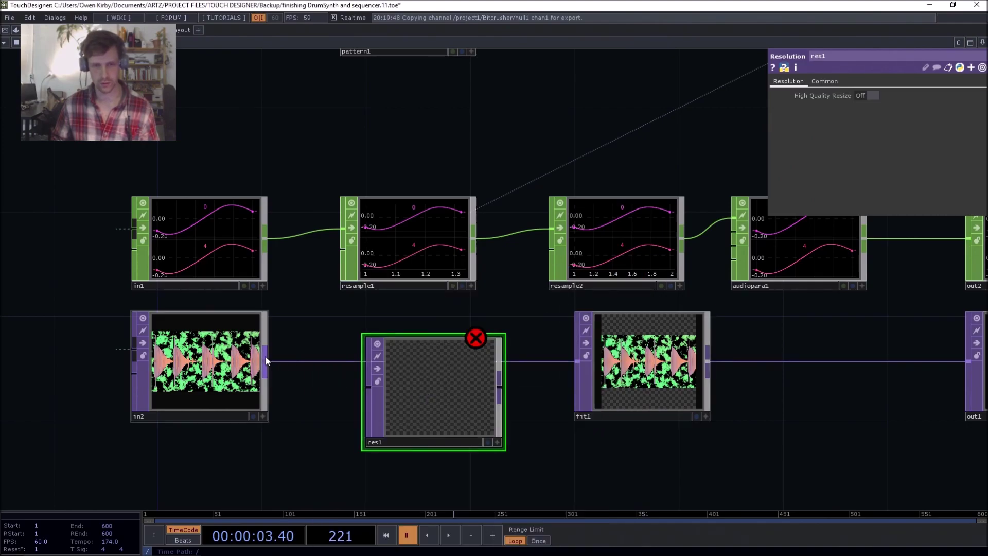
left_click_drag(264, 360, 369, 387)
left_click_drag(467, 388, 485, 362)
left_click_drag(394, 375, 399, 353)
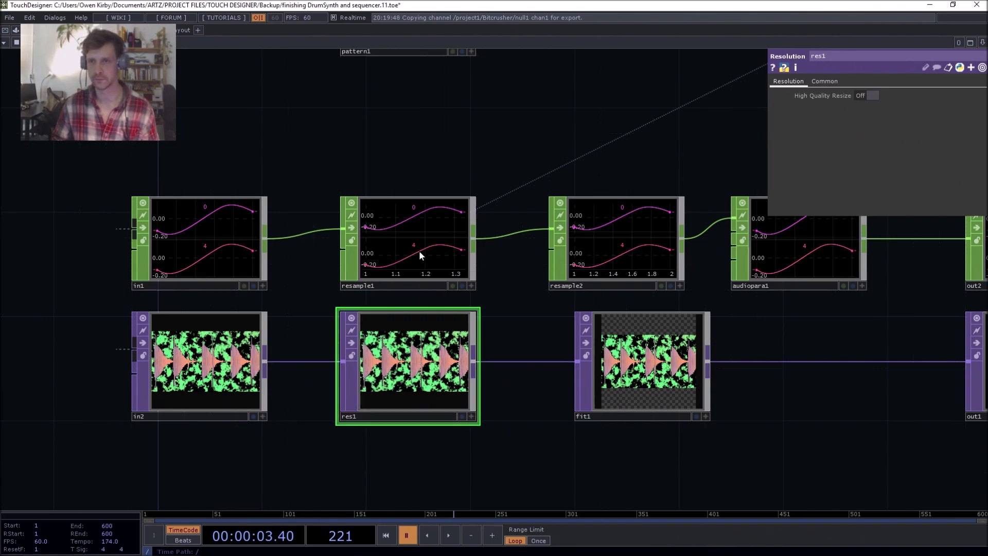
Set the Resolution TOP's Output Resolution to Custom Resolution.
left_click_drag(485, 163, 558, 164)
left_click(820, 84)
left_click_drag(740, 116, 638, 140)
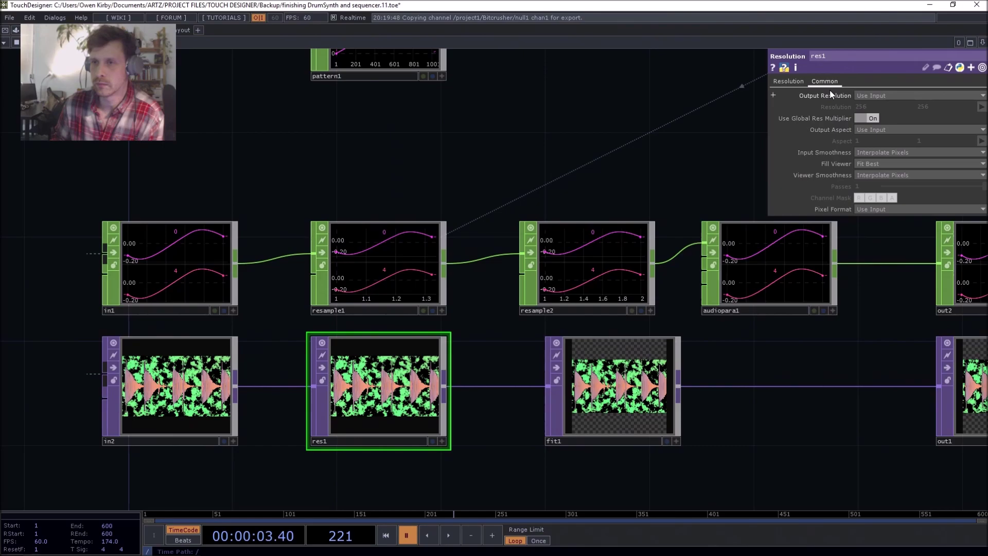
left_click(895, 94)
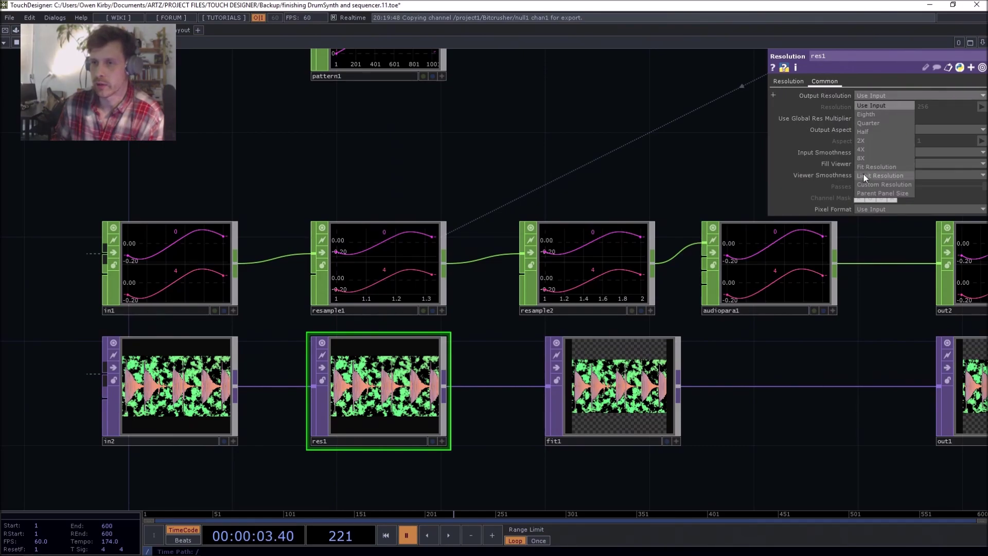
left_click(872, 184)
left_click_drag(655, 181, 558, 246)
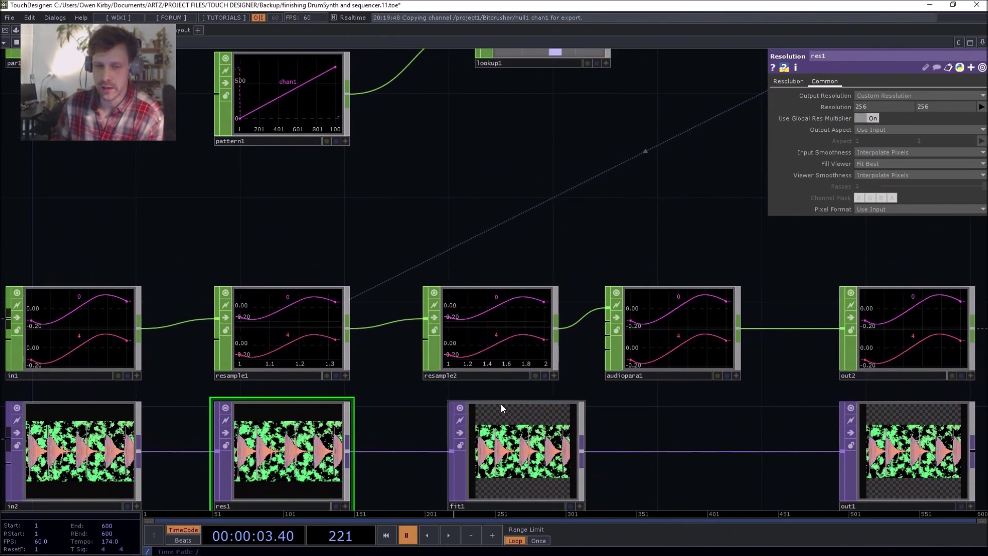
Set the Fit TOP's custom resolution to 1920 by 1080 and line the node up below resample2.
left_click(509, 436)
left_click_drag(580, 199, 663, 145)
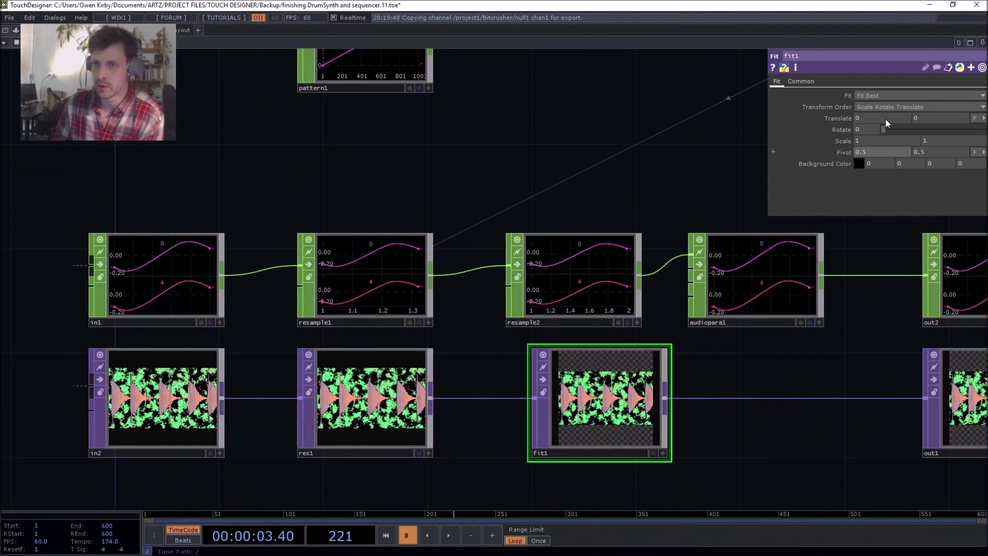
left_click(805, 86)
left_click(775, 83)
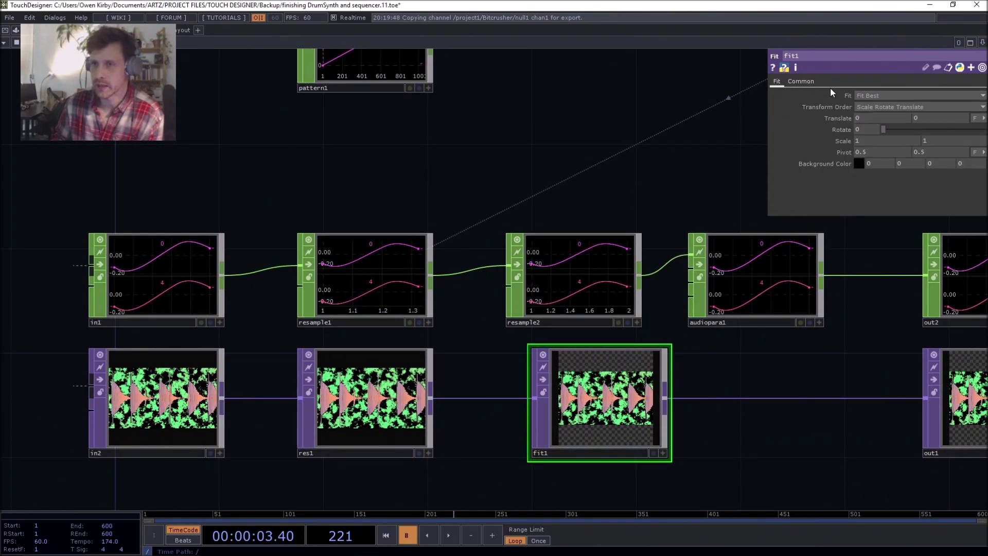
left_click(804, 82)
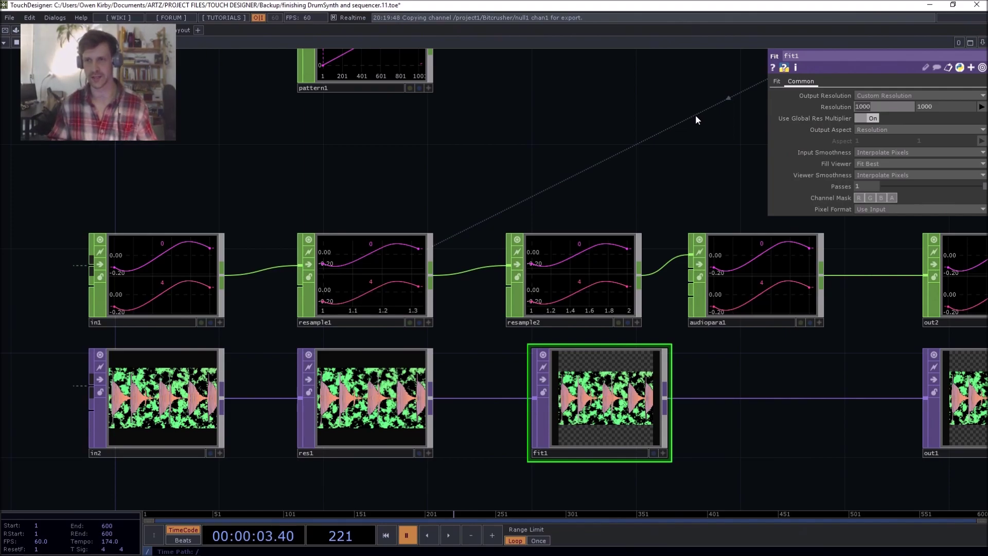
type("192")
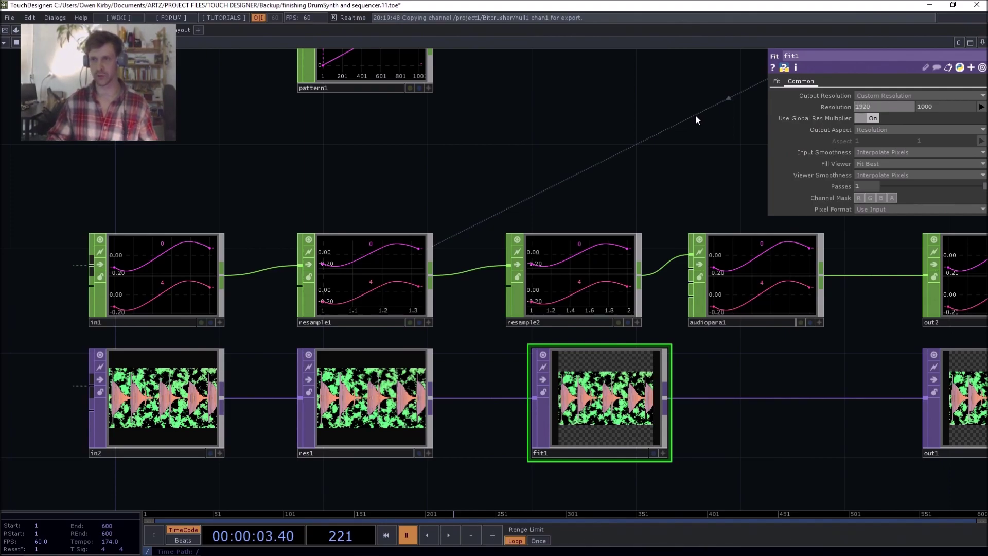
key("Tab")
type("1")
key("Return")
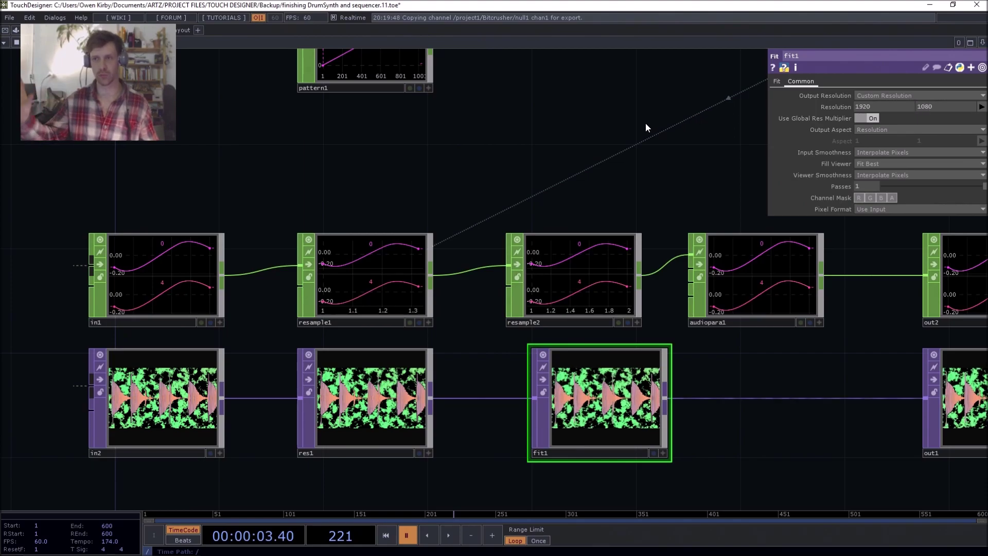
left_click_drag(597, 178, 552, 208)
left_click_drag(565, 433, 539, 433)
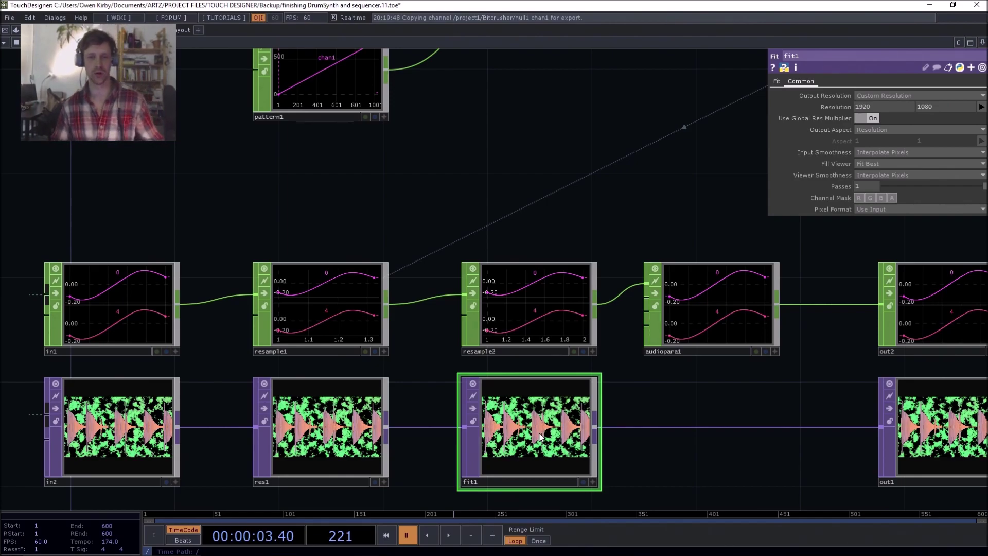
Play the timeline briefly, pause it and examine the Resolution TOP's image up close with its common parameters shown.
left_click_drag(455, 204, 431, 287)
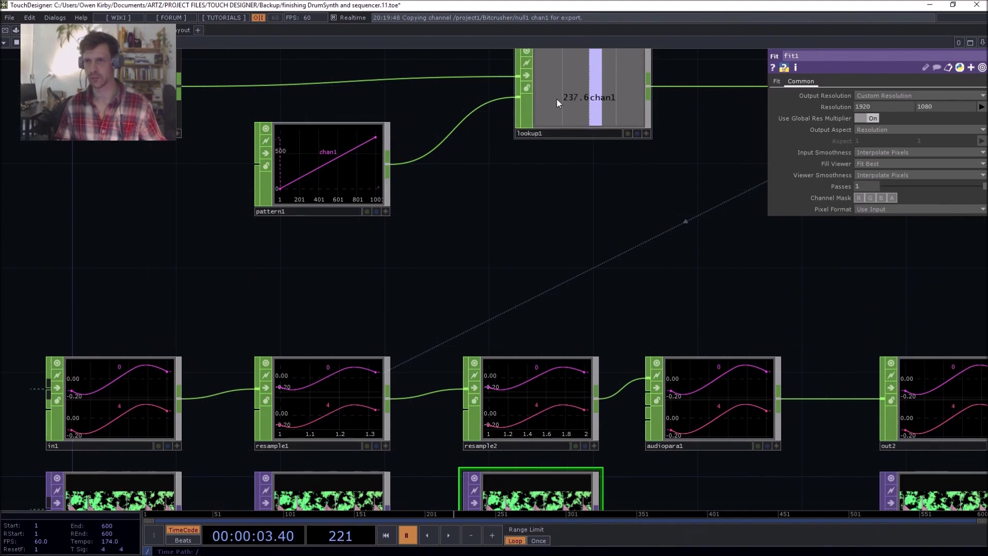
left_click_drag(591, 140, 639, 46)
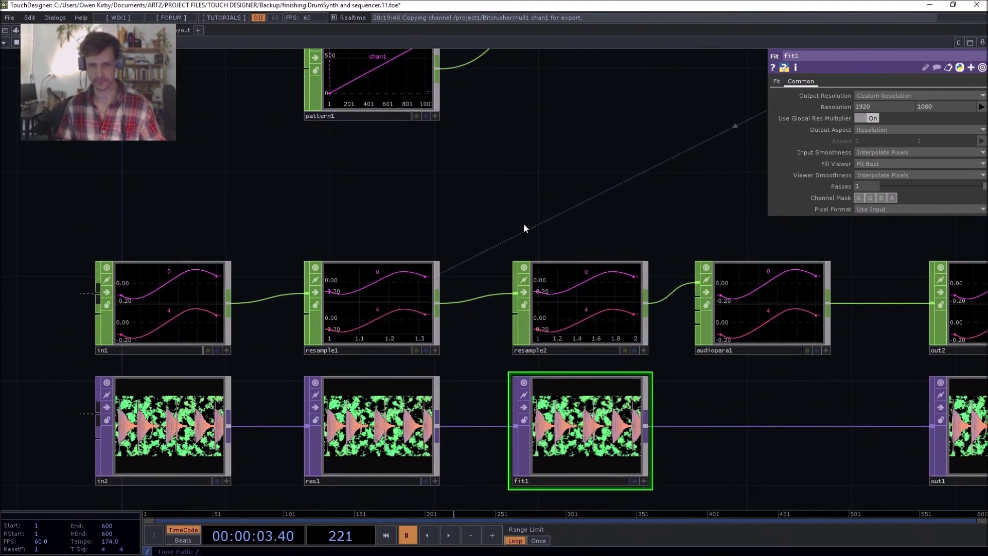
left_click_drag(469, 374, 529, 349)
left_click_drag(736, 174, 755, 170)
key("space")
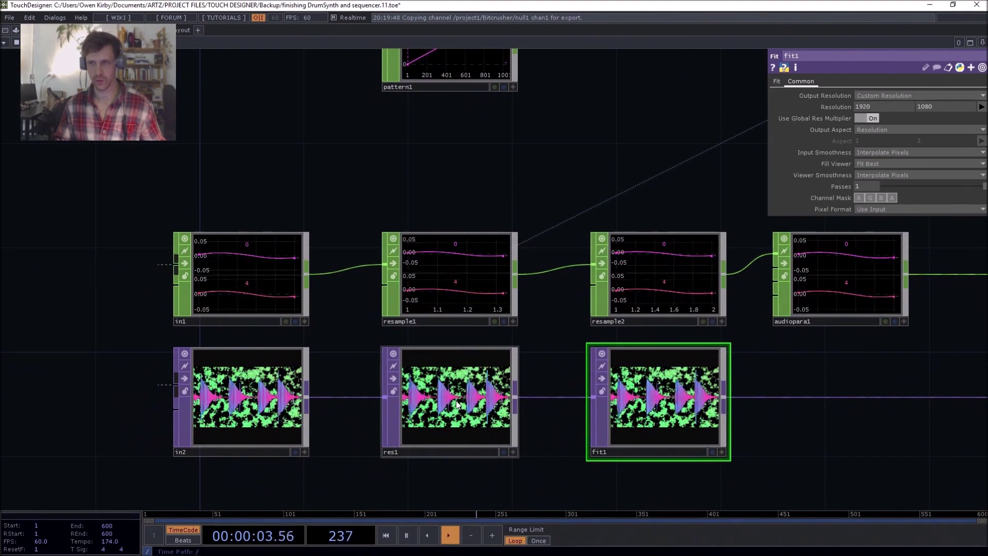
left_click(456, 404)
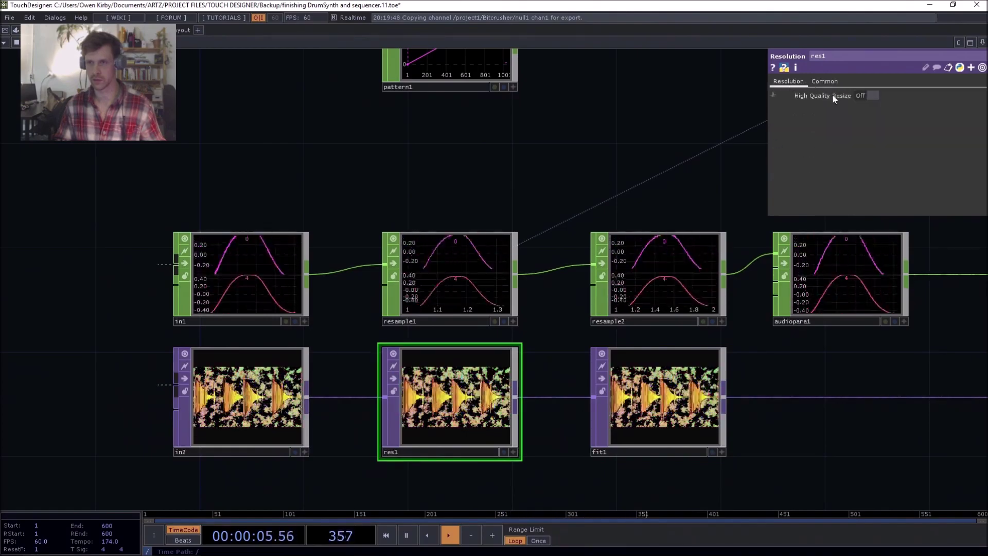
left_click(824, 81)
scroll(470, 405, "up", 2)
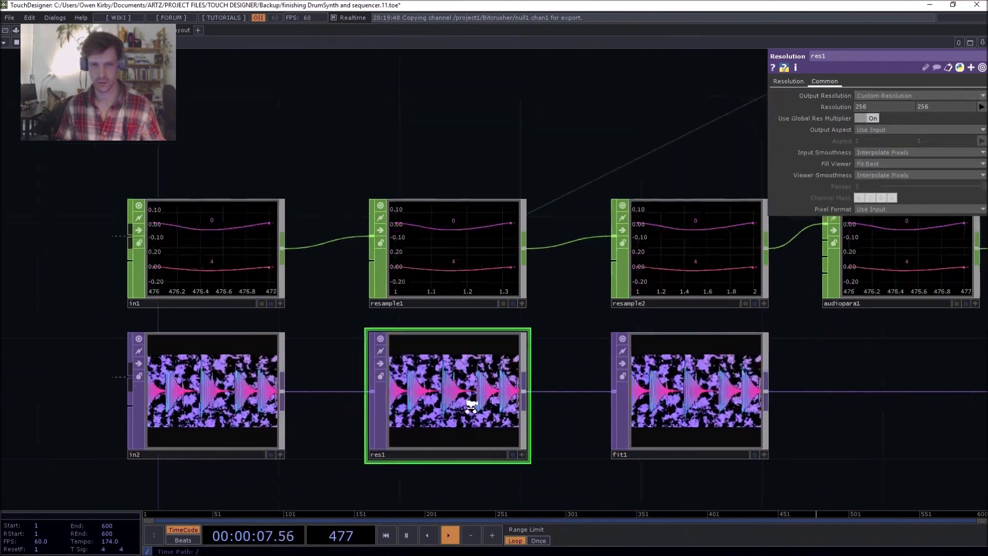
scroll(471, 405, "up", 3)
key("space")
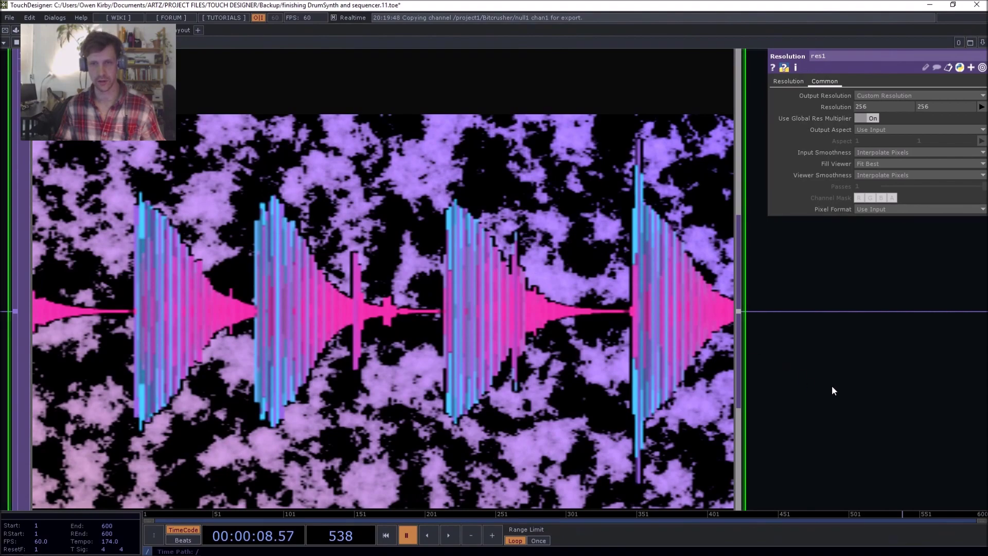
scroll(831, 319, "up", 3)
left_click_drag(832, 387, 868, 462)
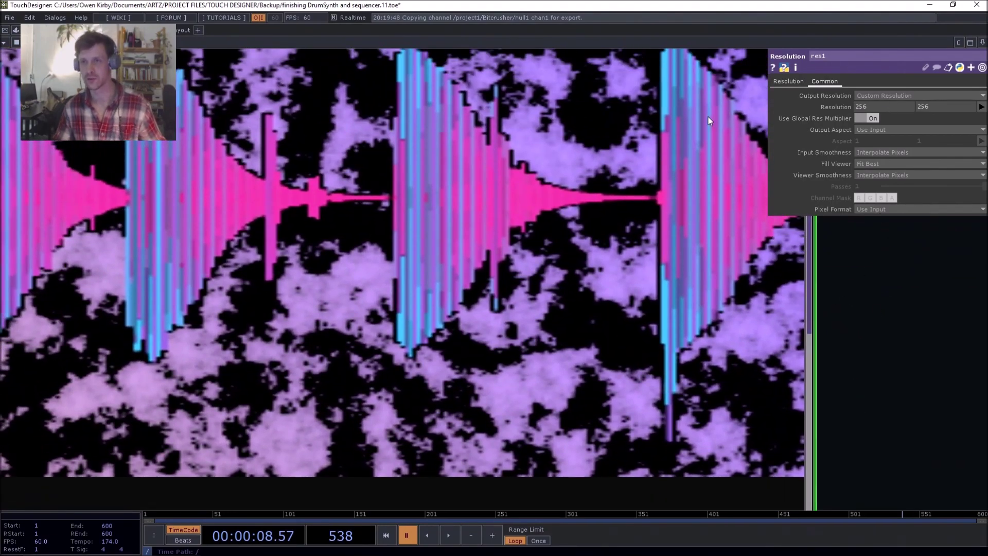
Set the Resolution TOP's custom resolution to 120 by 120.
left_click_drag(903, 109, 617, 129)
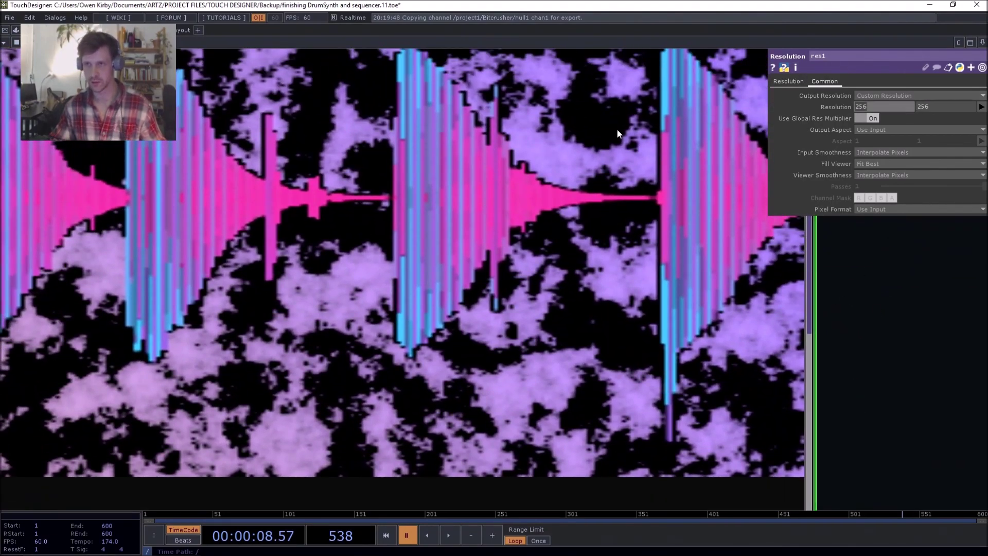
type("120")
key("Tab")
type("120")
key("Return")
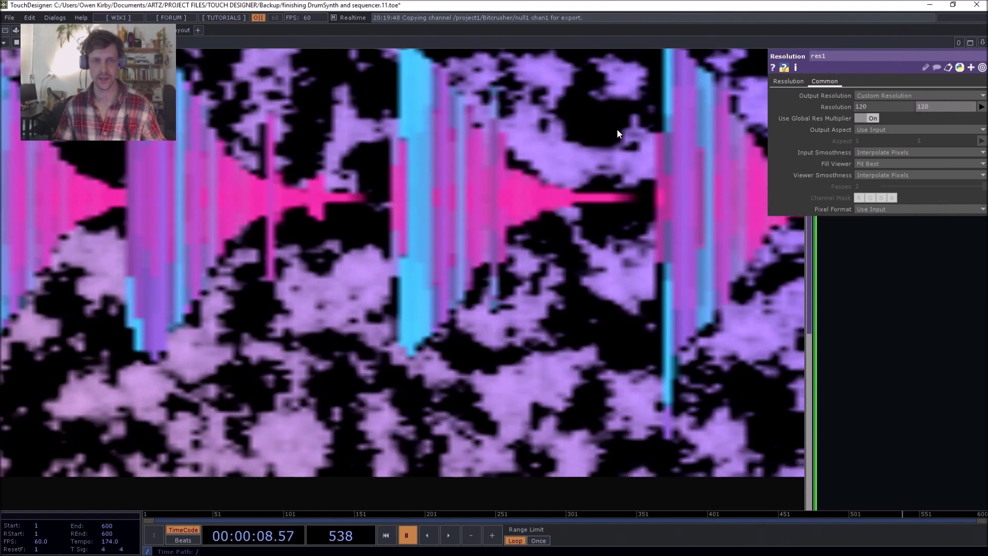
Set both Input Smoothness and Viewer Smoothness of the Resolution TOP to Nearest Pixel.
middle_click_drag(557, 201, 557, 208)
scroll(556, 208, "down", 5)
left_click_drag(685, 255, 448, 338)
scroll(580, 311, "up", 5)
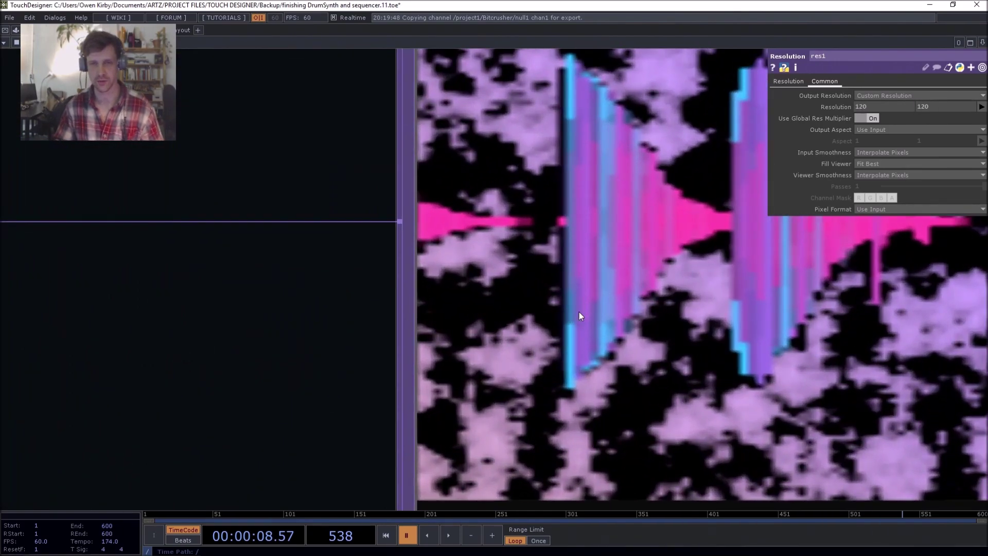
left_click_drag(328, 337, 733, 263)
scroll(555, 297, "down", 5)
left_click_drag(589, 298, 854, 269)
scroll(519, 240, "up", 4)
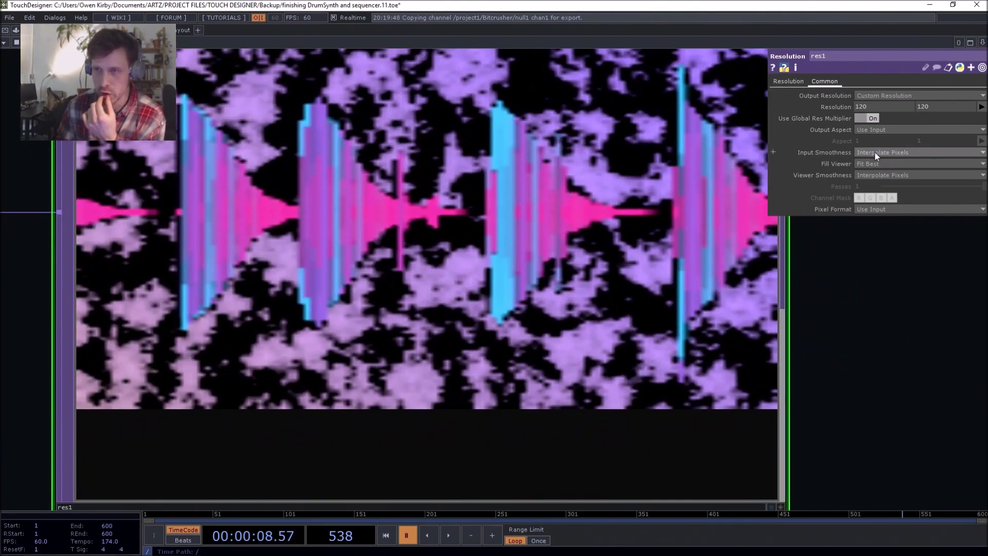
left_click(883, 153)
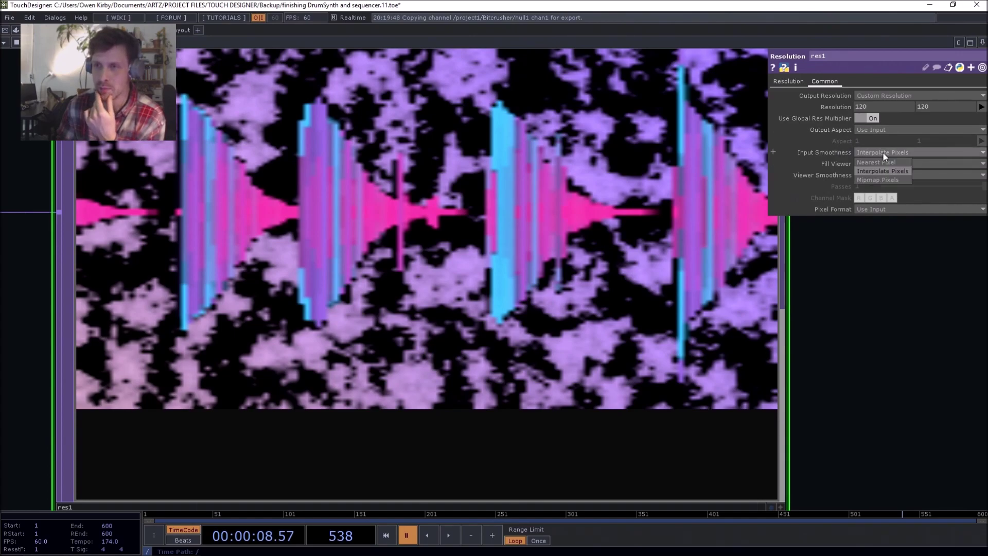
left_click(878, 161)
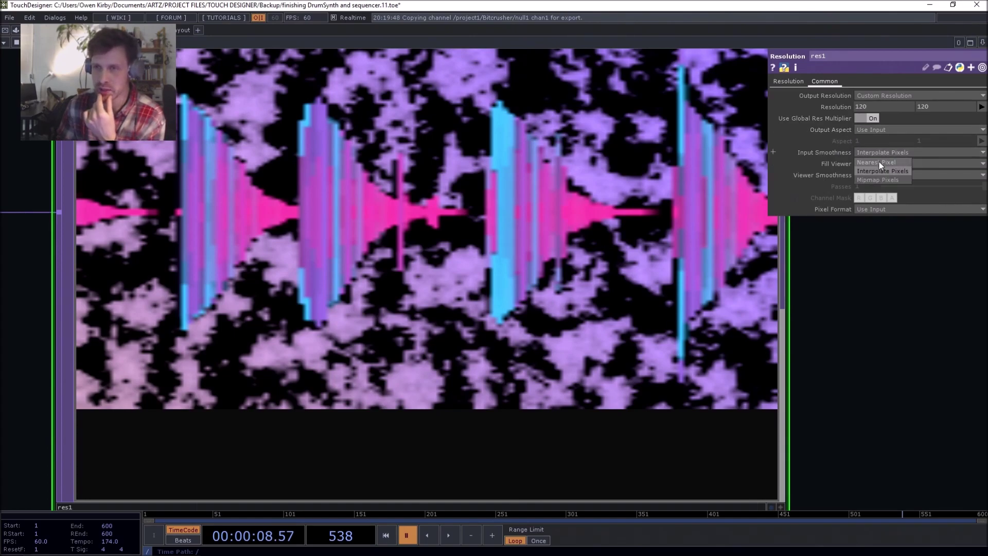
left_click(873, 174)
left_click(871, 186)
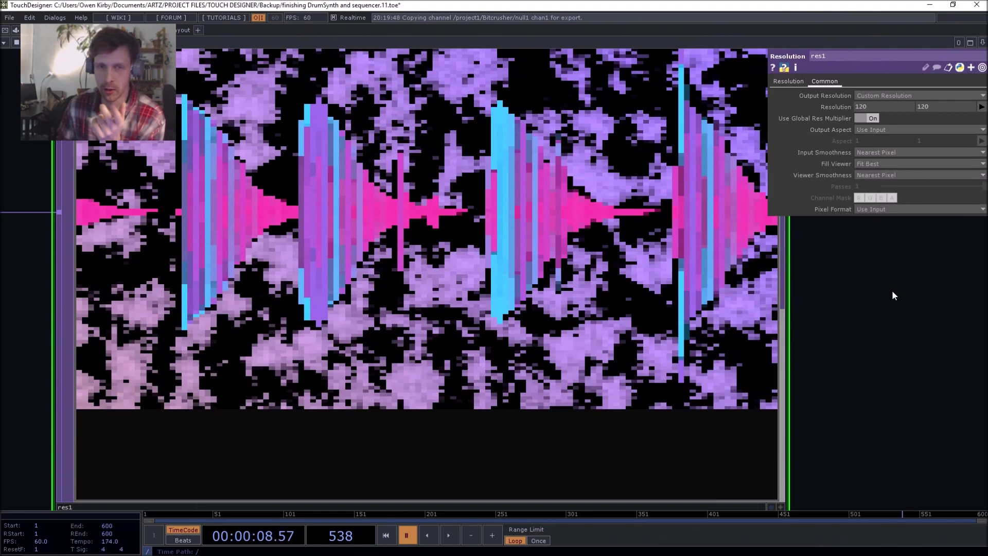
Set both Input Smoothness and Viewer Smoothness of the Fit TOP to Nearest Pixel.
left_click_drag(820, 270, 810, 324)
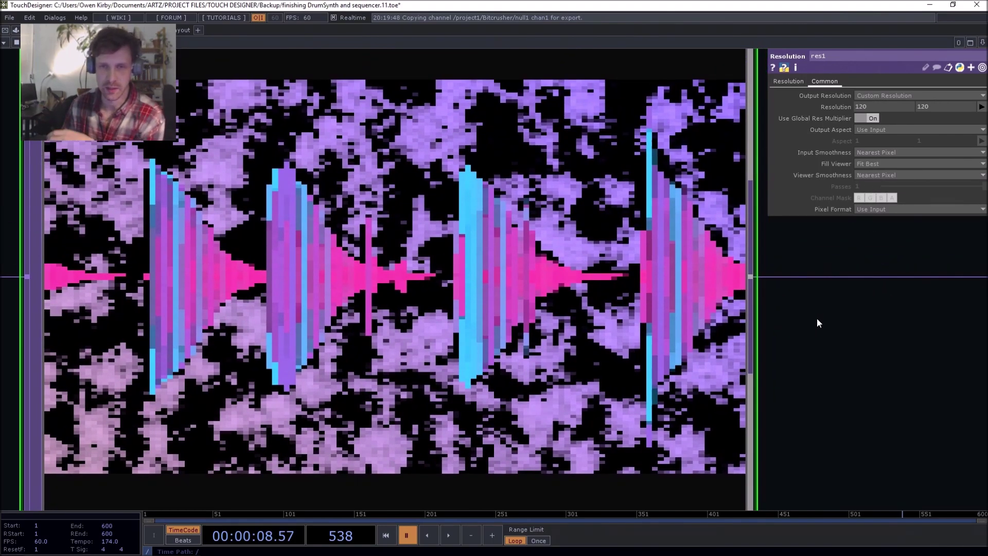
scroll(831, 311, "down", 6)
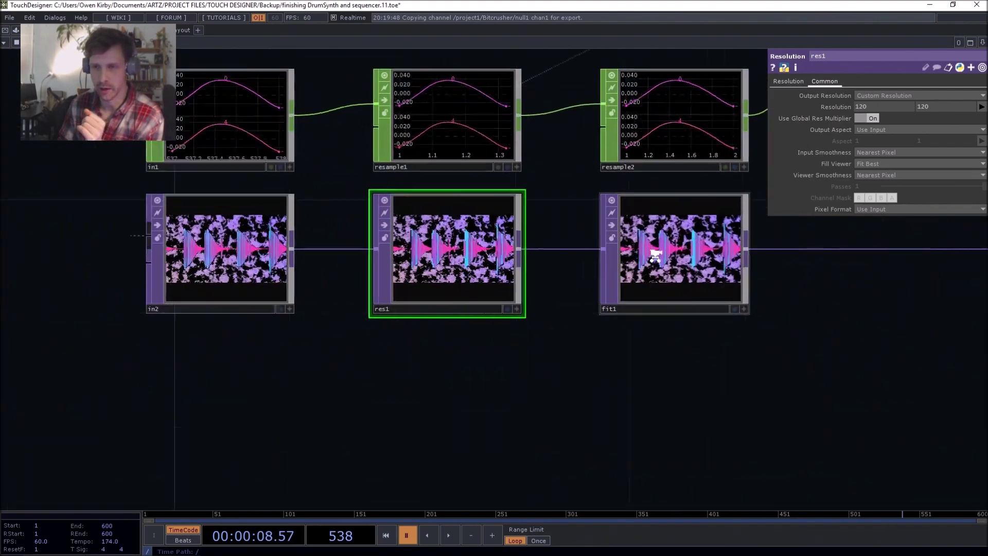
left_click(655, 256)
scroll(663, 252, "up", 5)
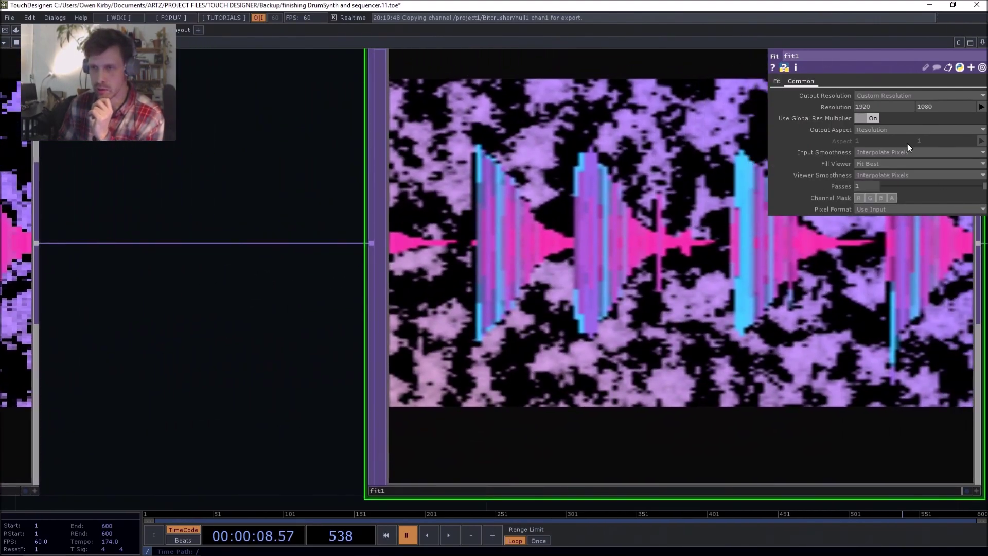
left_click(898, 152)
left_click(882, 162)
left_click(891, 175)
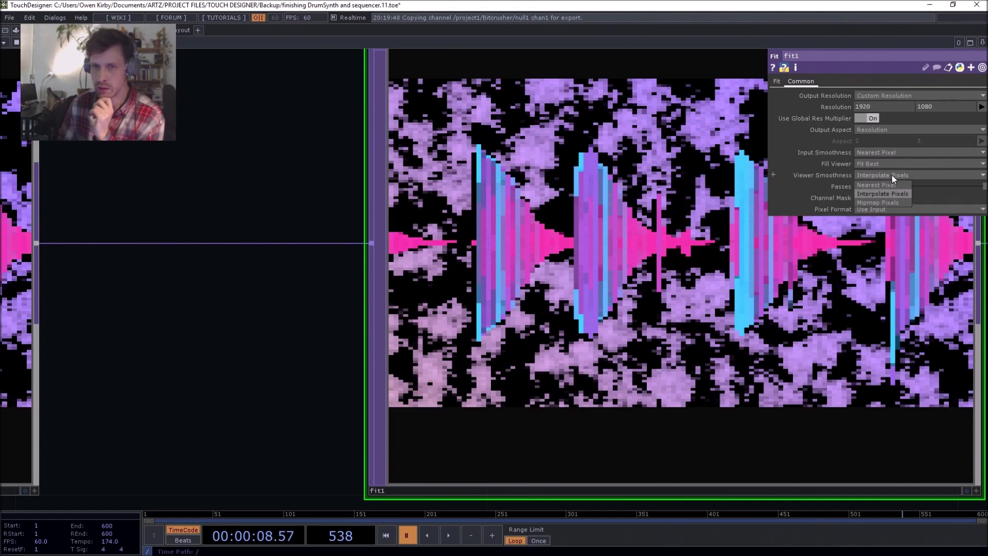
left_click(887, 186)
Set the Resolution TOP's custom resolution to 10 by 10.
scroll(342, 209, "down", 3)
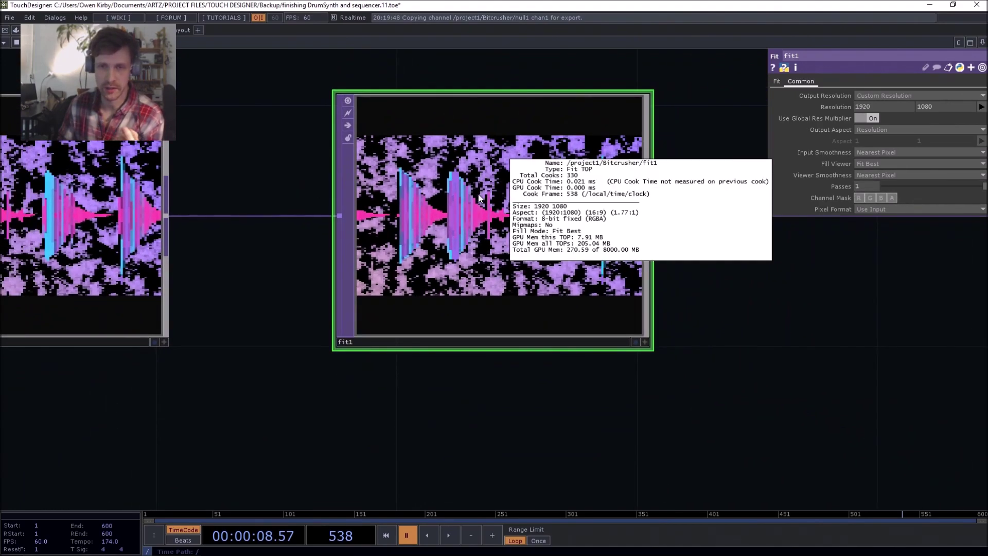
left_click_drag(317, 180, 595, 139)
left_click(437, 172)
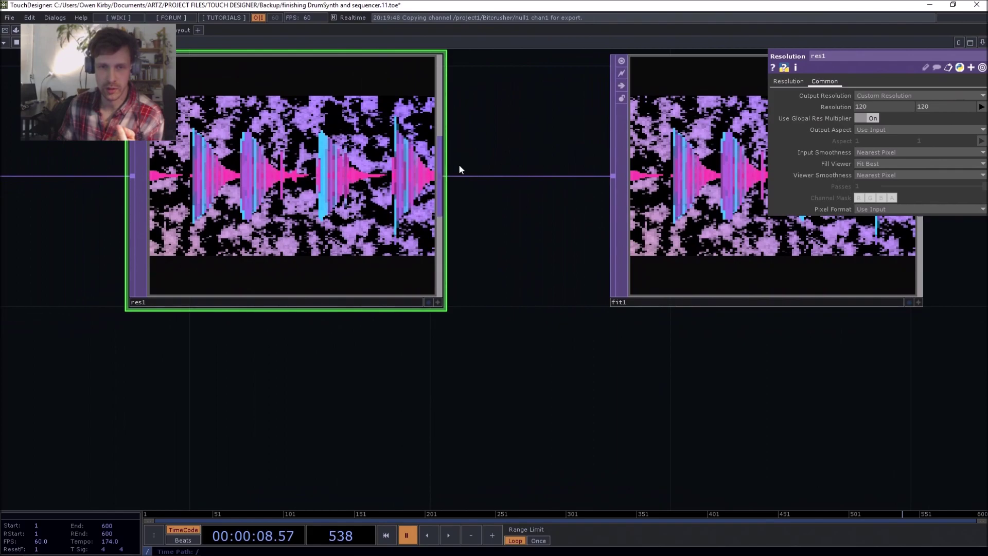
middle_click(364, 205)
left_click_drag(467, 156, 605, 265)
scroll(491, 220, "down", 2)
scroll(569, 209, "up", 3)
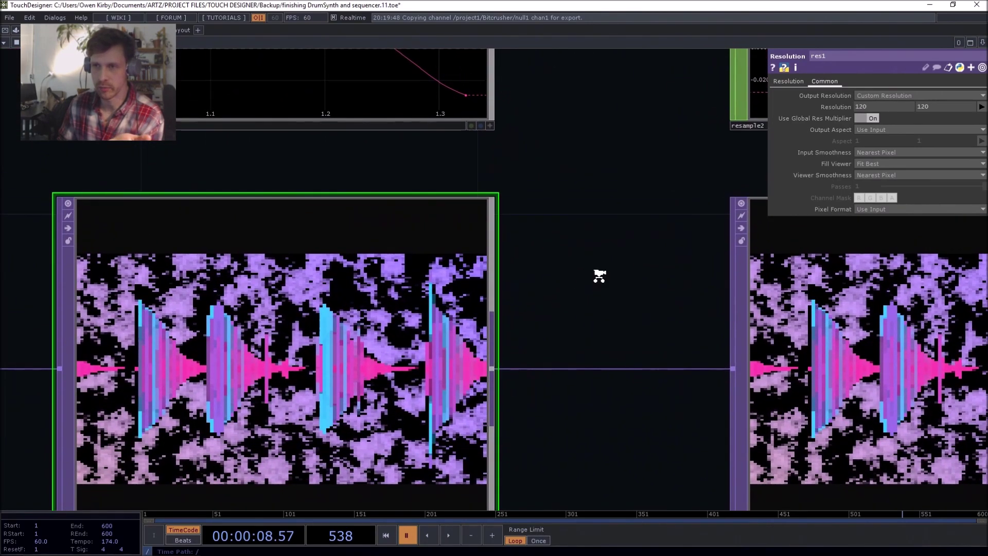
scroll(612, 262, "down", 3)
scroll(633, 241, "up", 4)
left_click_drag(644, 228, 799, 140)
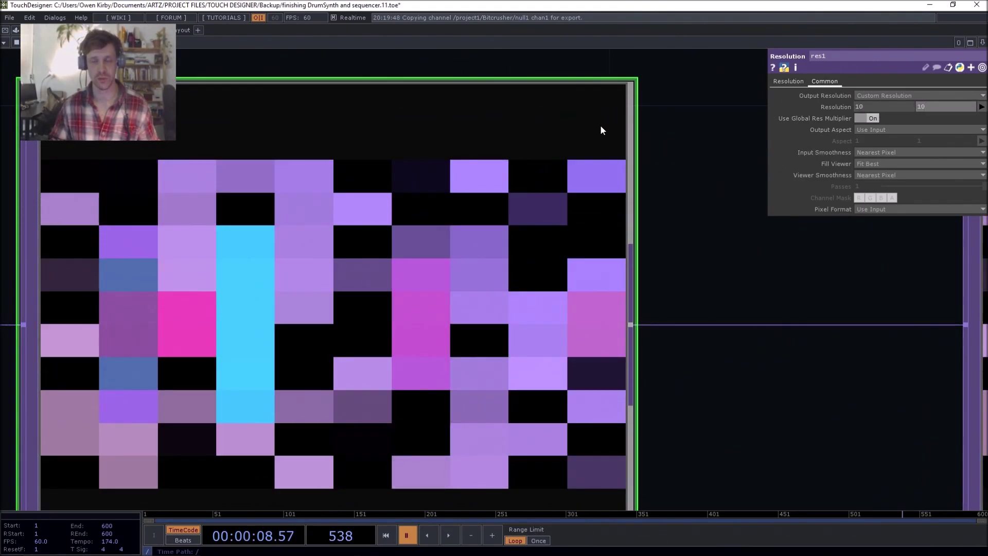
scroll(600, 130, "down", 5)
left_click_drag(675, 117, 632, 279)
scroll(623, 329, "down", 4)
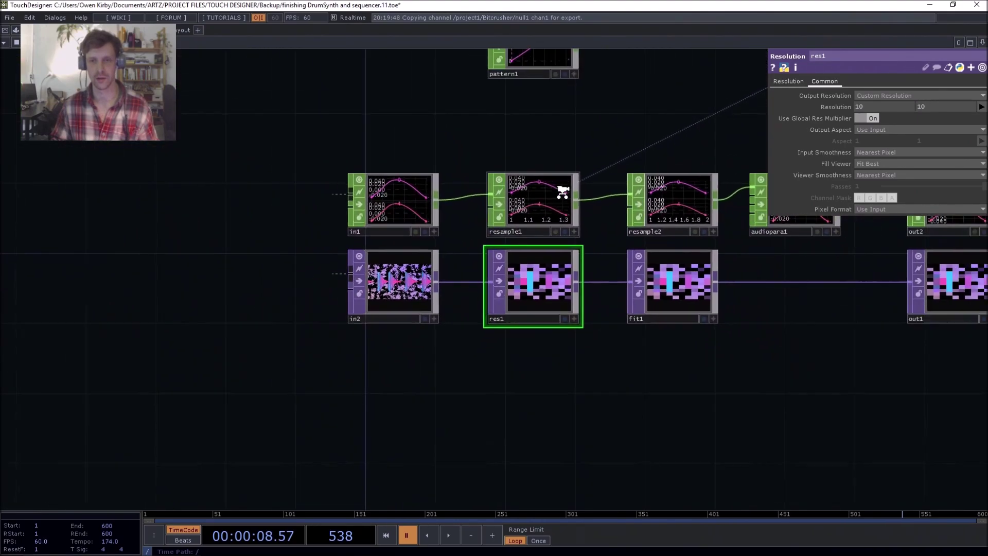
scroll(560, 272, "up", 6)
scroll(556, 267, "down", 6)
scroll(538, 180, "up", 2)
left_click_drag(531, 133, 455, 290)
scroll(369, 293, "up", 2)
scroll(365, 295, "down", 3)
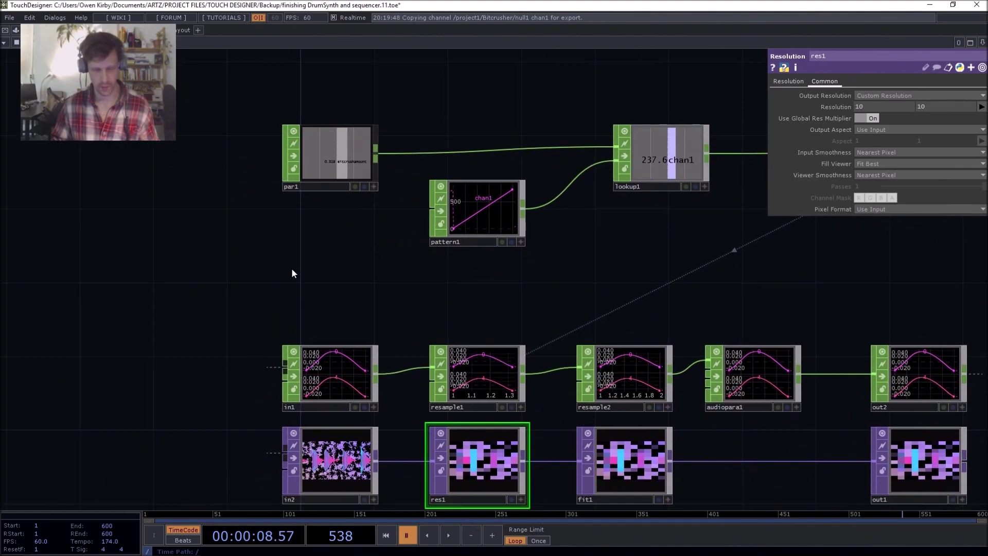
key("Tab")
left_click(465, 132)
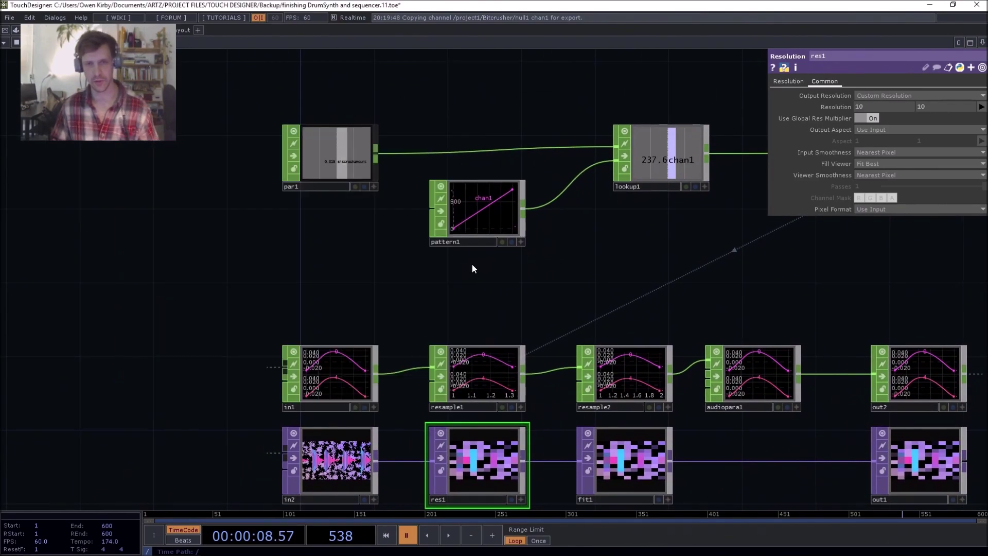
Go up to the Bitcrusher component and add an XY custom parameter named Output Resolution to its Bitcrusher page.
key("u")
right_click(466, 330)
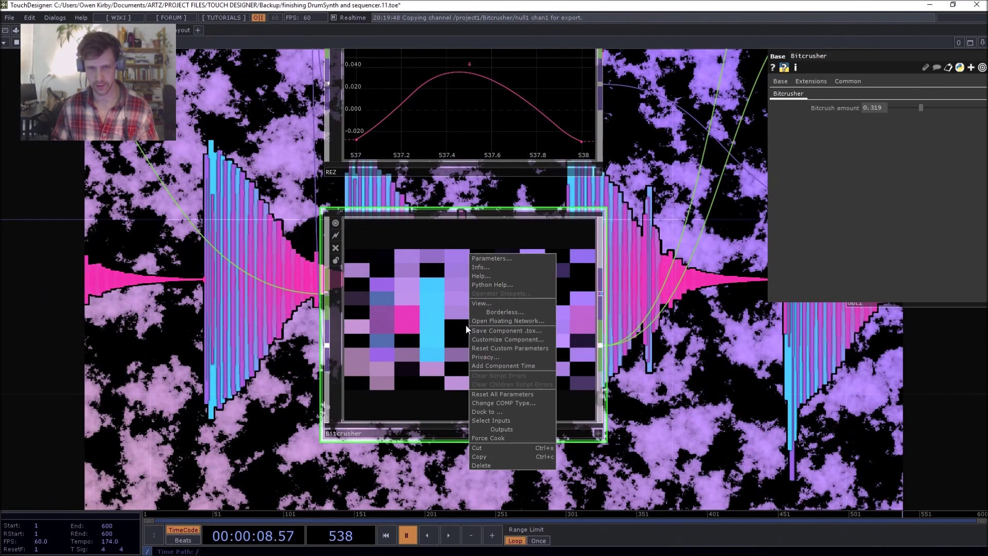
left_click(493, 339)
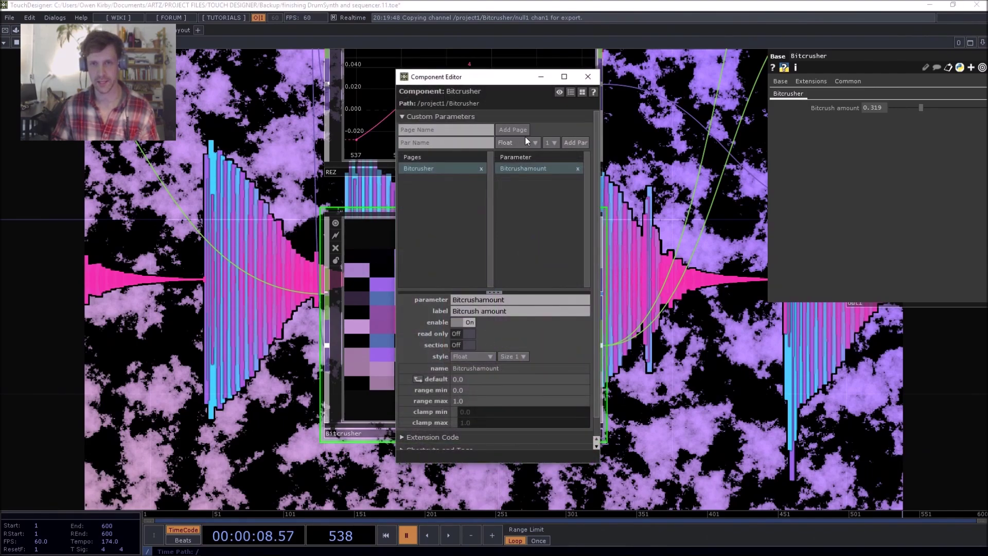
left_click(526, 138)
left_click(582, 210)
left_click(472, 133)
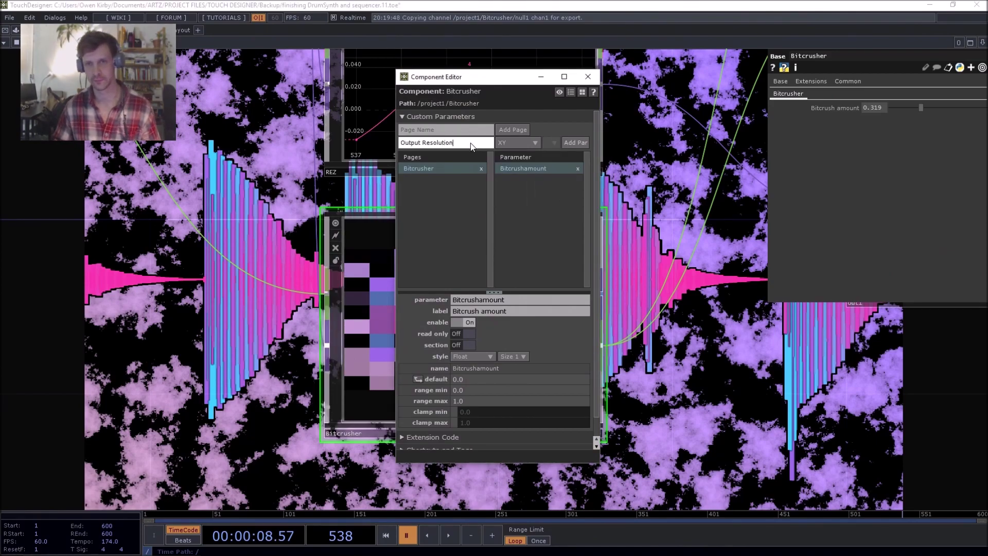
left_click(575, 142)
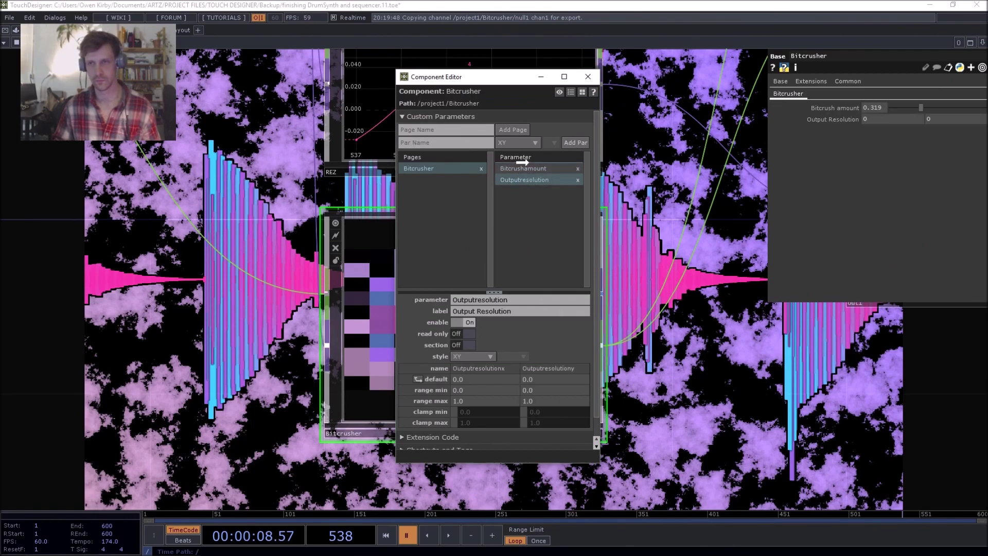
Place the Output Resolution parameter above Bitcrush amount, set it to 1920 by 1080 and close the Component Editor.
left_click_drag(522, 162, 523, 163)
type("1920")
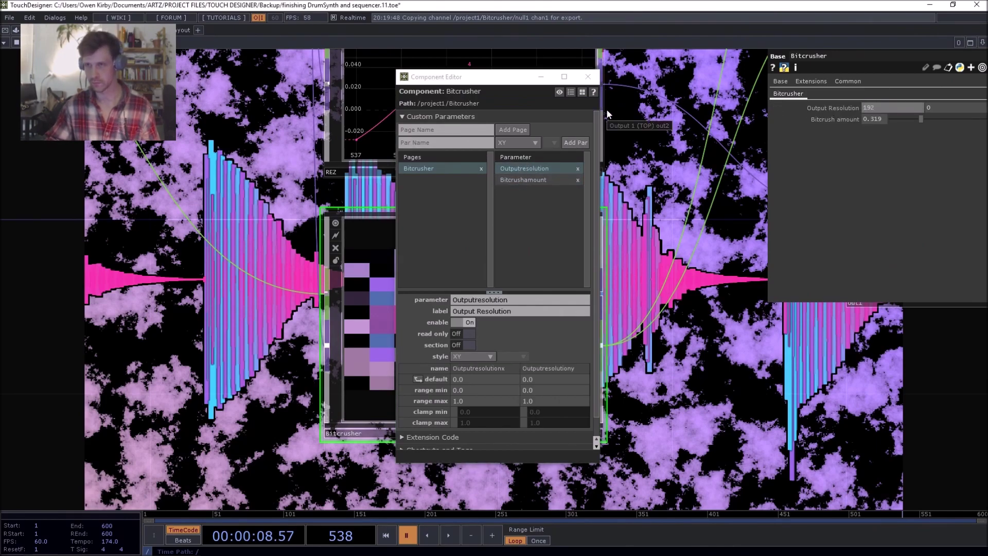
key("Tab")
type("108")
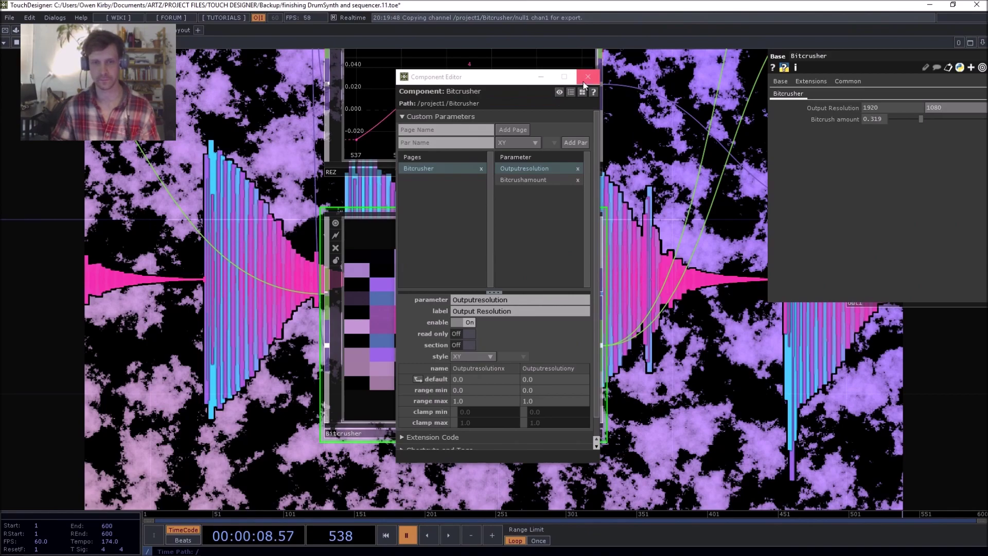
left_click(583, 81)
Inside the Bitcrusher component, restrict the Parameter CHOP feeding lookup1 to the Bitcrushamount parameter.
scroll(434, 265, "up", 5)
left_click_drag(430, 264, 764, 298)
scroll(330, 153, "up", 4)
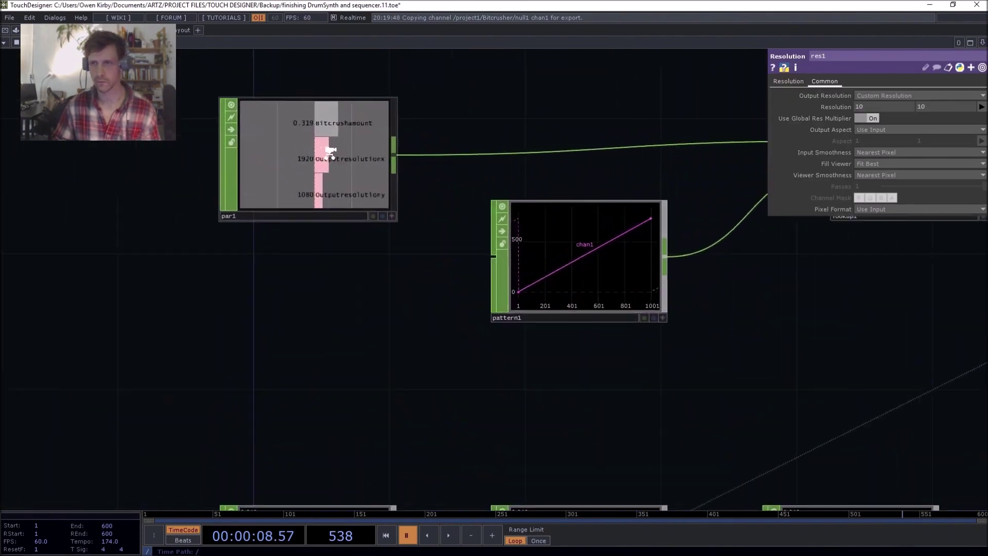
left_click(331, 152)
scroll(331, 152, "up", 1)
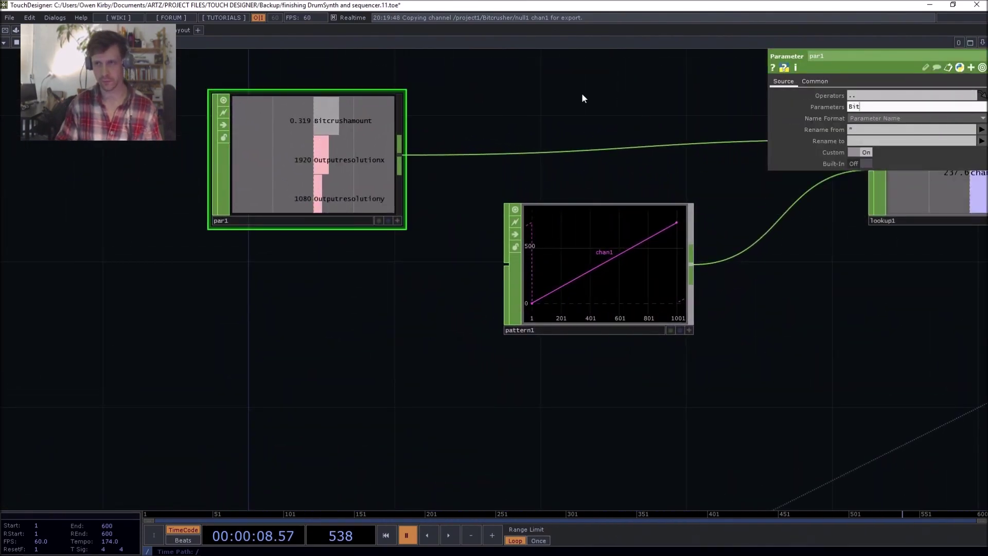
key("Return")
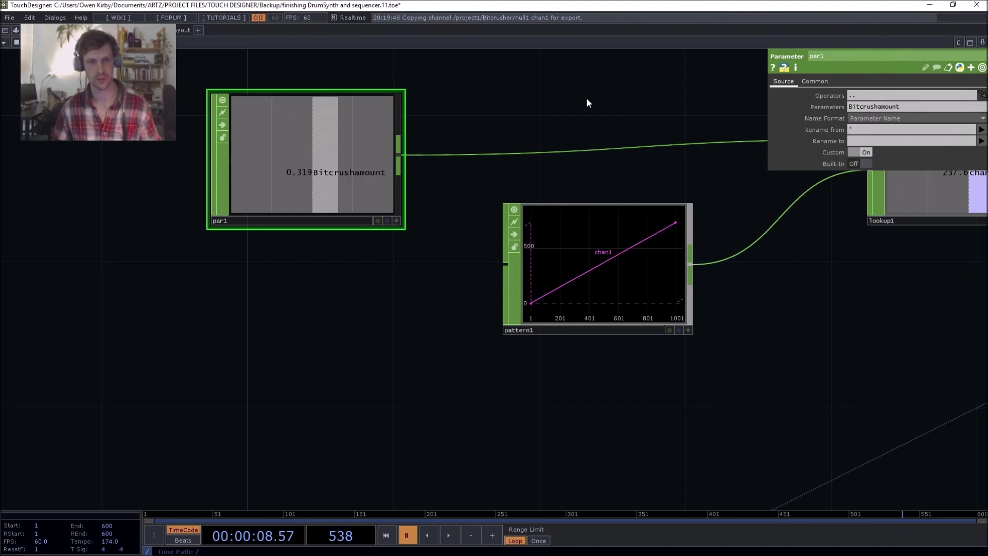
Add a second Parameter CHOP below par1 and restrict its parameters to Output*.
scroll(353, 293, "down", 2)
key("Tab")
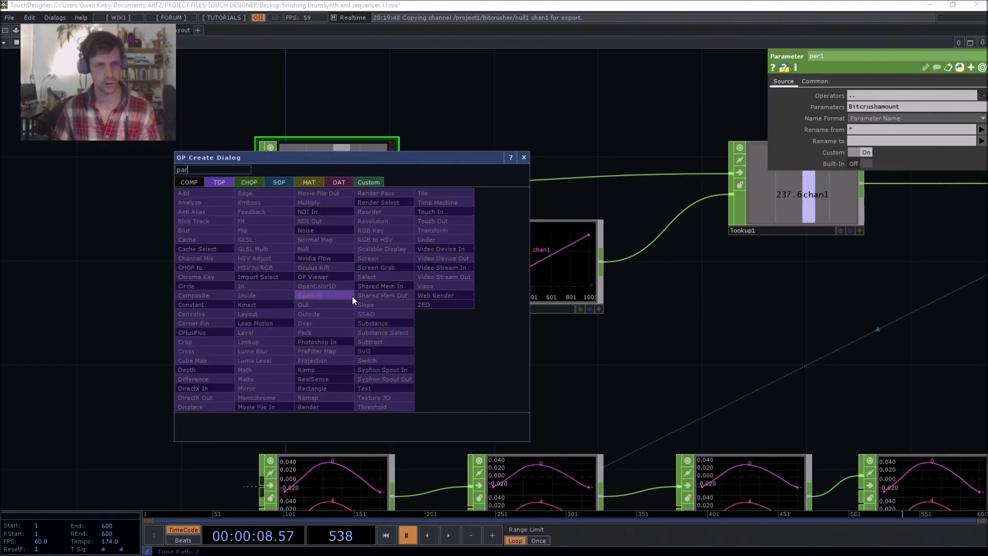
left_click(250, 182)
type("par")
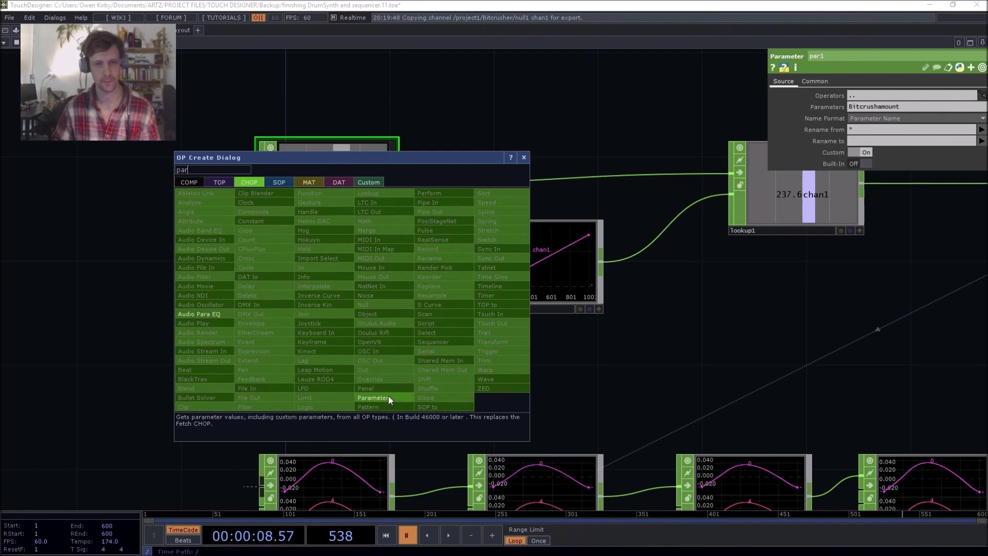
left_click(373, 397)
left_click(323, 332)
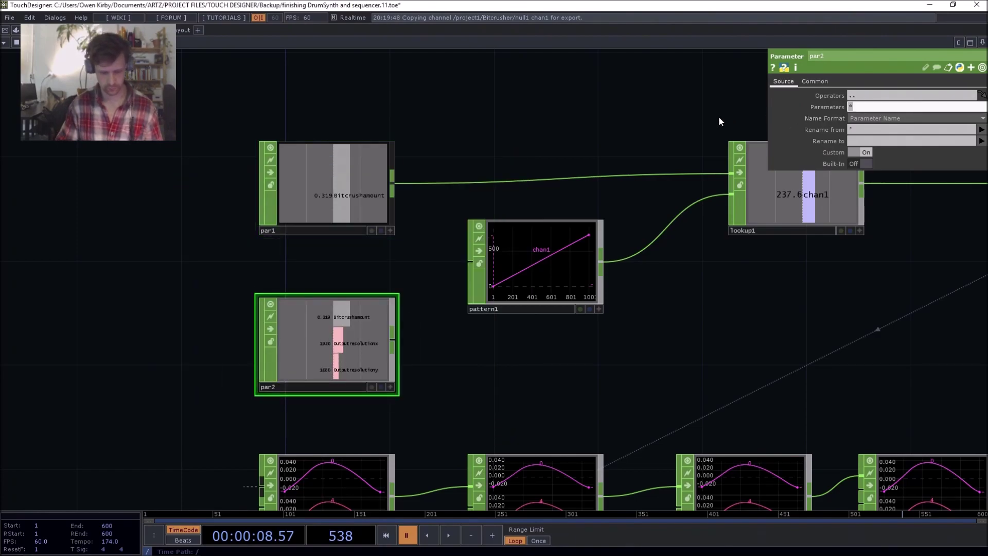
type("Output")
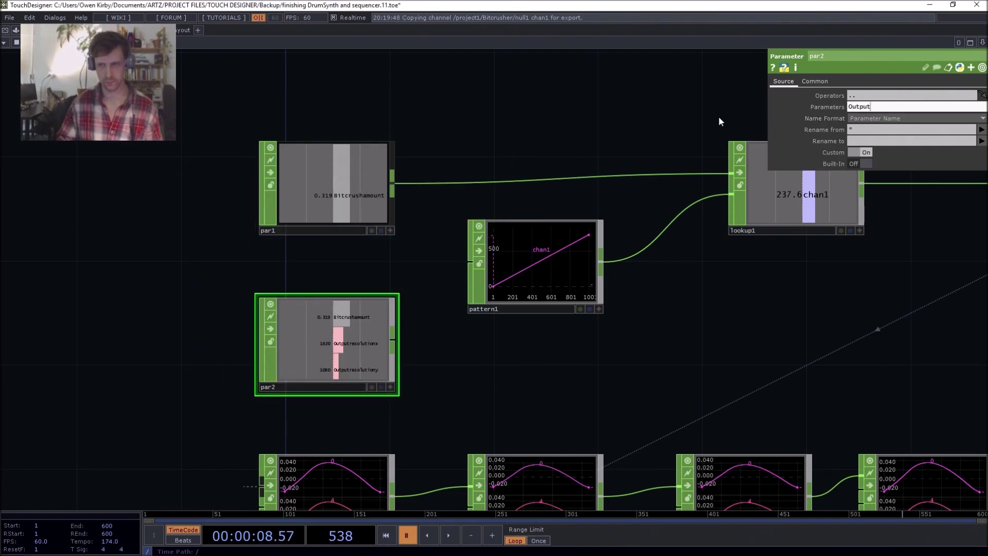
left_click(711, 392)
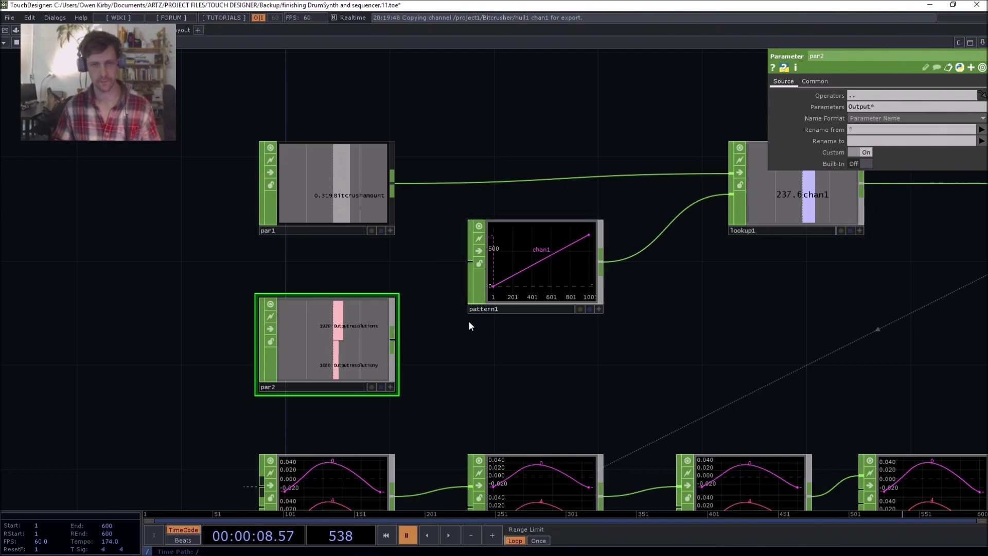
Duplicate the Lookup CHOP and place the copy below the original.
left_click_drag(444, 380, 320, 373)
left_click_drag(583, 295, 496, 266)
middle_click_drag(495, 266, 509, 216)
left_click_drag(511, 213, 509, 263)
right_click_drag(499, 288, 501, 220)
key("ctrl+c")
key("ctrl+v")
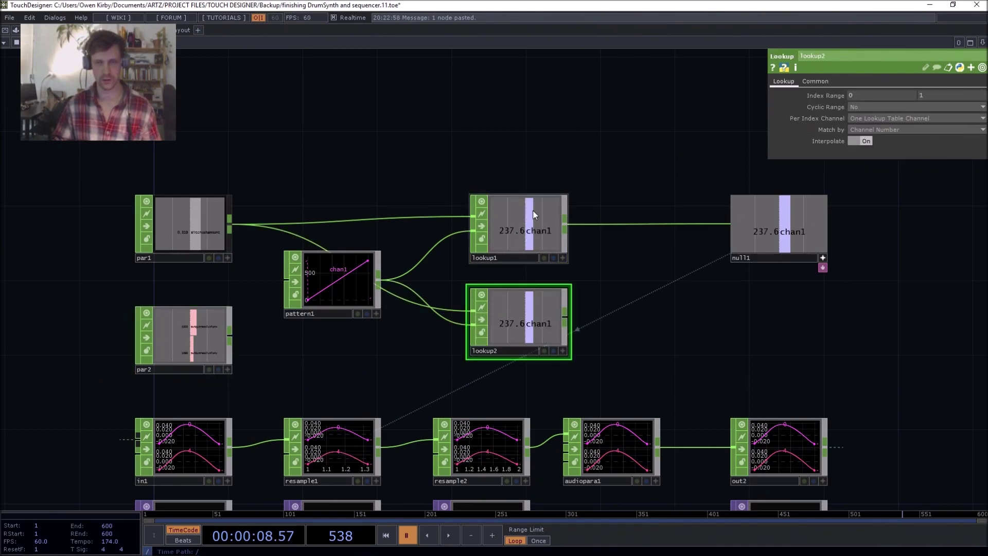
Move the original Lookup CHOP well above the par1 row and delete its duplicate.
left_click_drag(517, 211, 517, 118)
left_click_drag(505, 304, 505, 248)
key("Delete")
left_click_drag(490, 126, 509, 70)
left_click_drag(515, 233, 533, 275)
Add a Merge CHOP below lookup1 and wire pattern1 into it.
key("Tab")
type("merg")
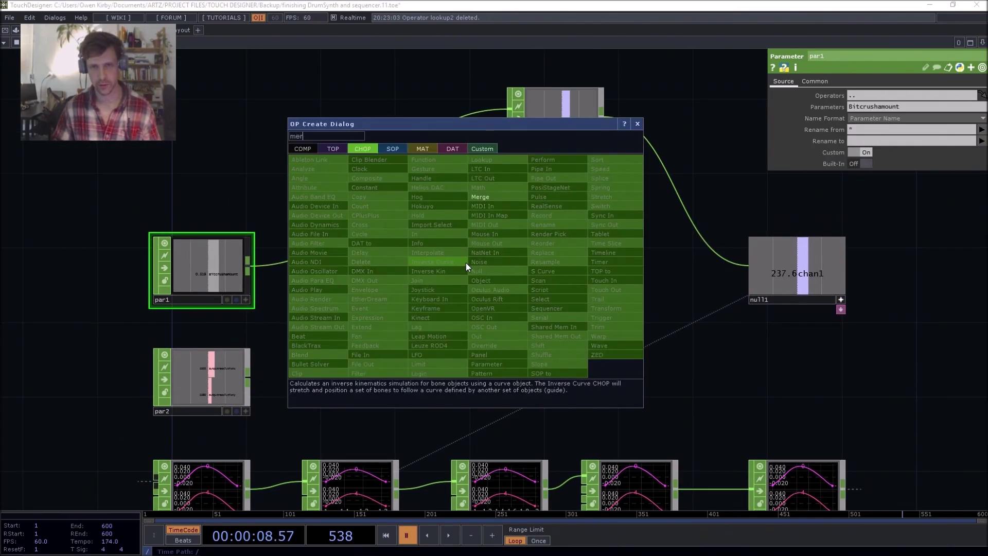
left_click(480, 196)
left_click(501, 279)
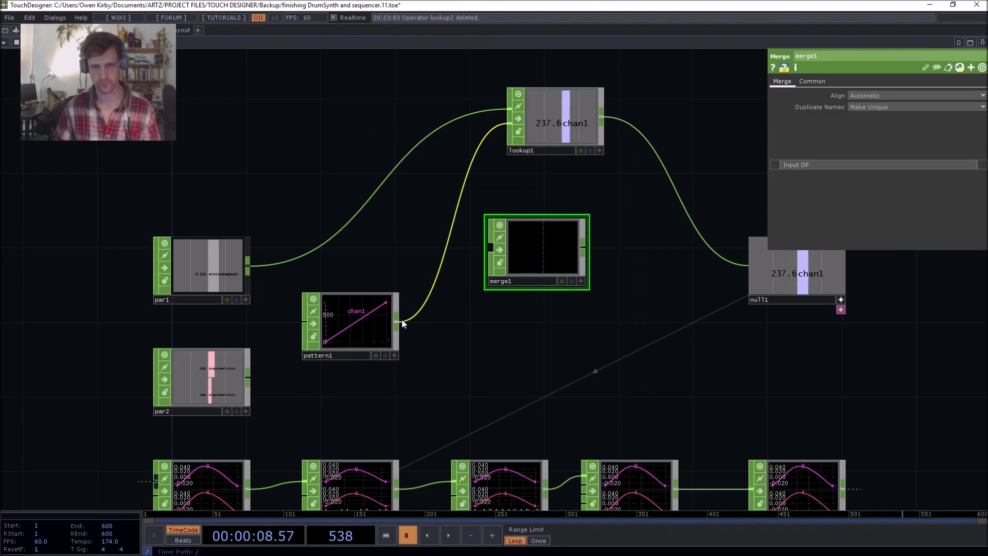
Add a Math CHOP with par2 and pattern1 wired into it, and shift it further along the chain.
key("Tab")
type("math")
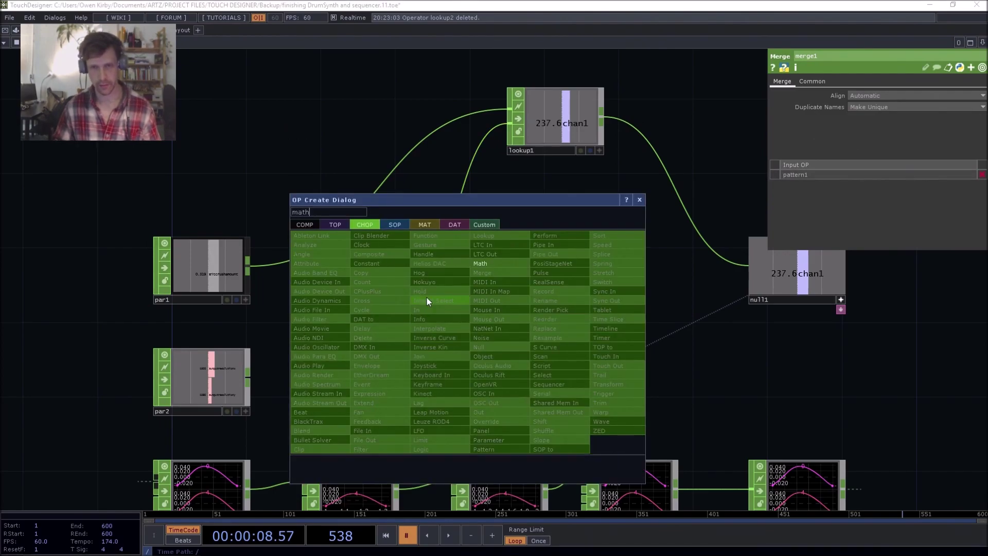
left_click(482, 264)
left_click(484, 350)
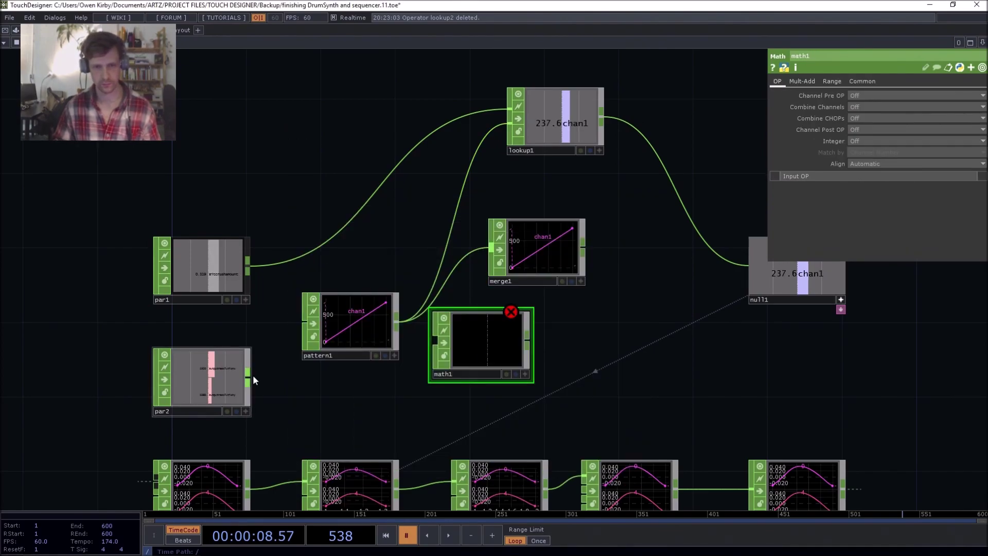
left_click_drag(248, 376, 437, 340)
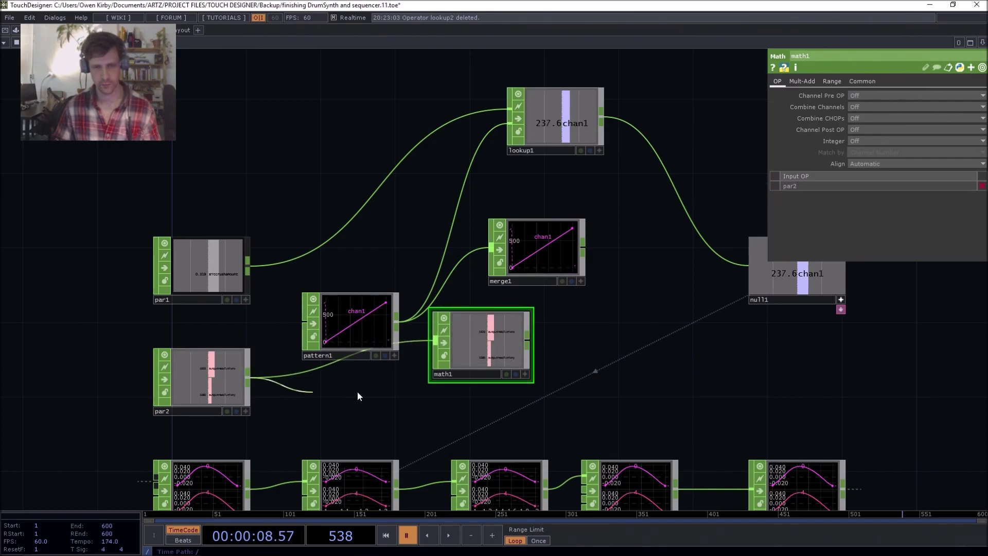
left_click_drag(357, 392, 338, 397)
left_click_drag(392, 323, 440, 337)
left_click_drag(473, 356, 585, 375)
Insert a second Math CHOP on the wire between pattern1 and the first Math CHOP, and shift it closer to pattern1.
right_click(467, 311)
left_click(475, 297)
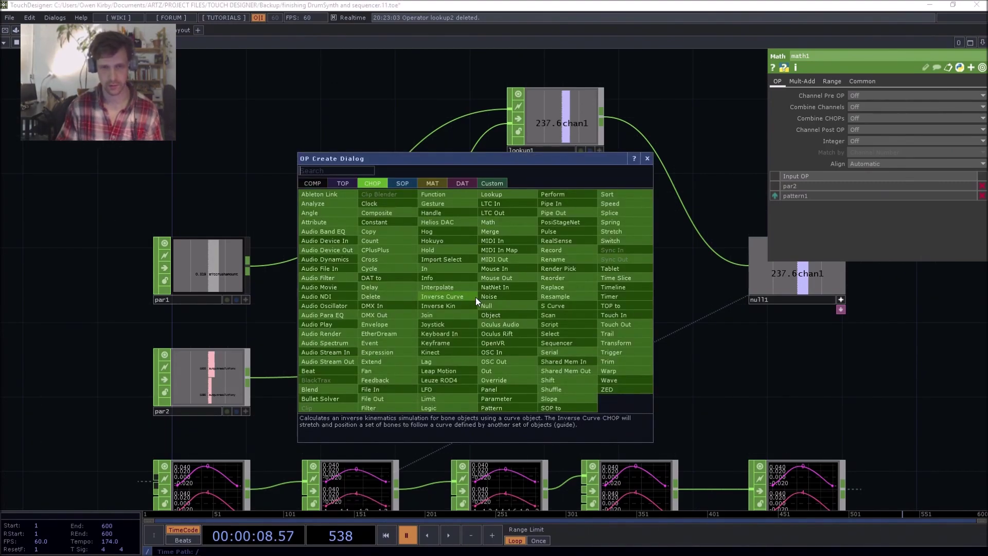
type("merg")
left_click(507, 232)
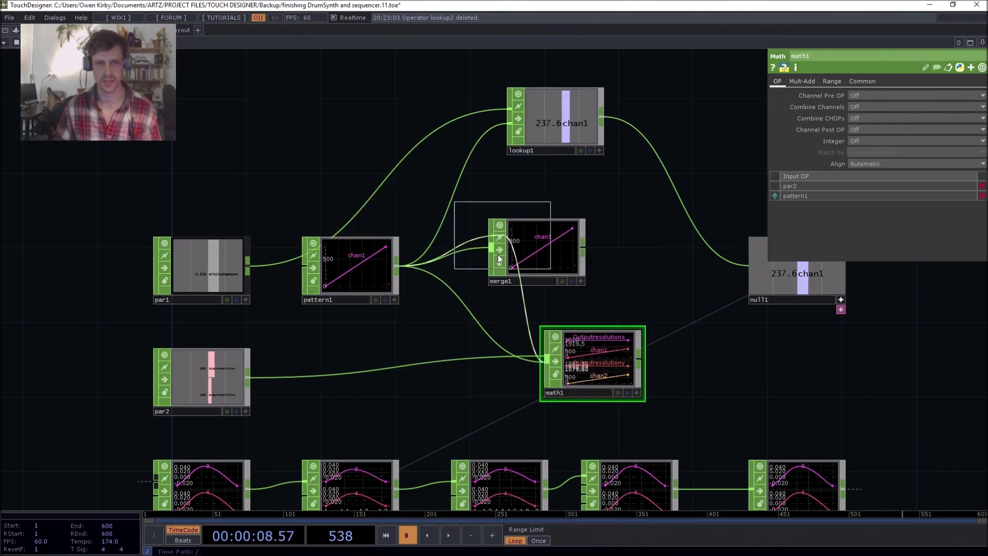
left_click(479, 329)
left_click(369, 270)
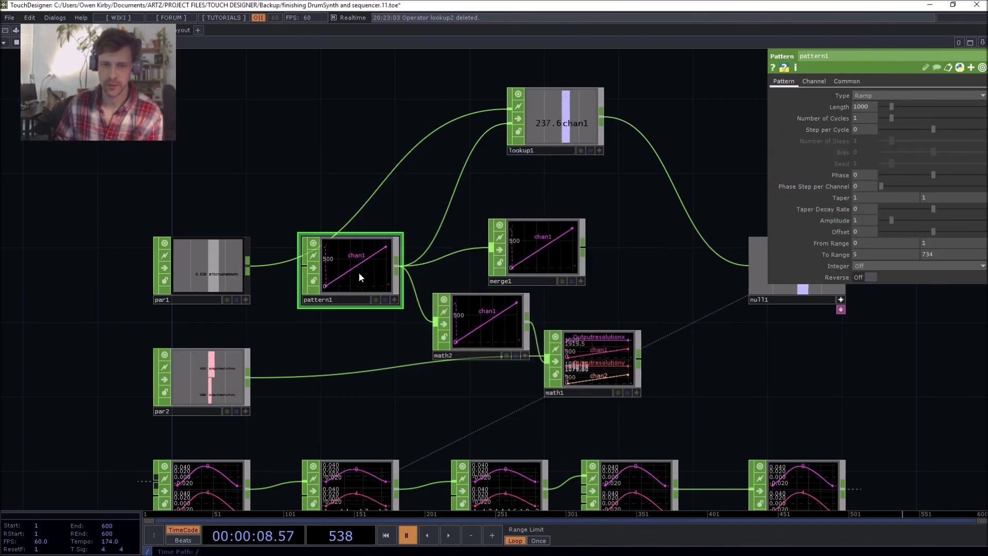
left_click_drag(504, 335, 485, 336)
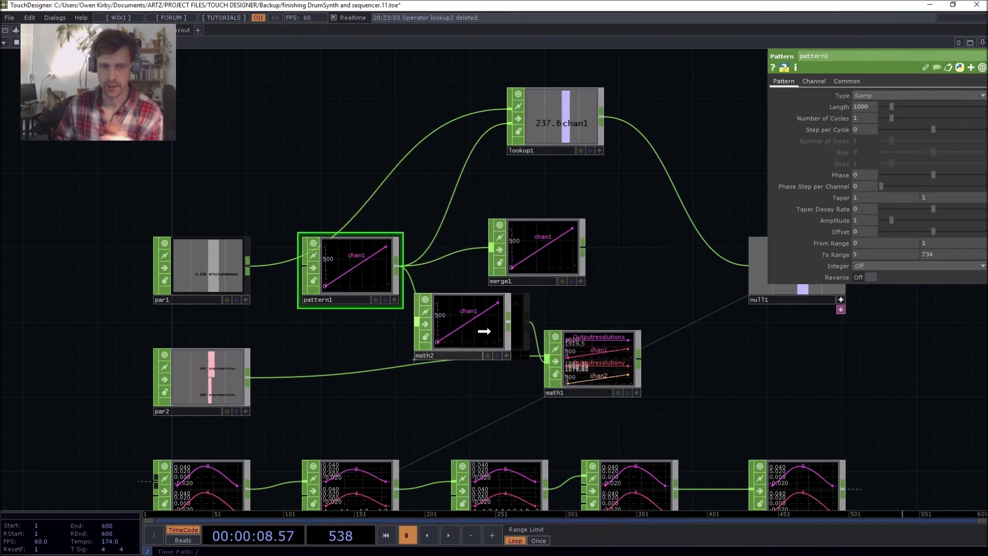
Set the From Range of math2 to 5 and 734 to match the output range of pattern1.
left_click(455, 319)
left_click(386, 288)
left_click(451, 317)
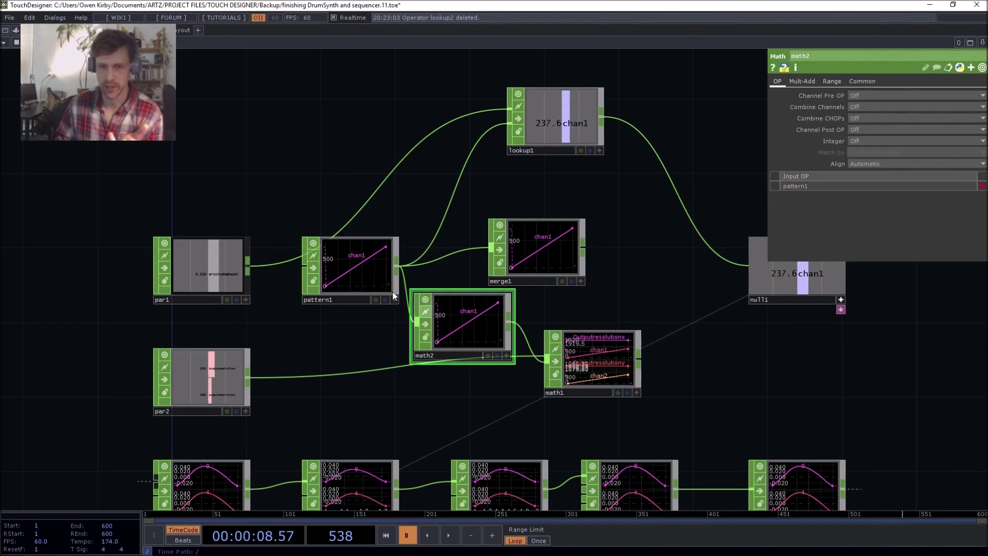
left_click(393, 296)
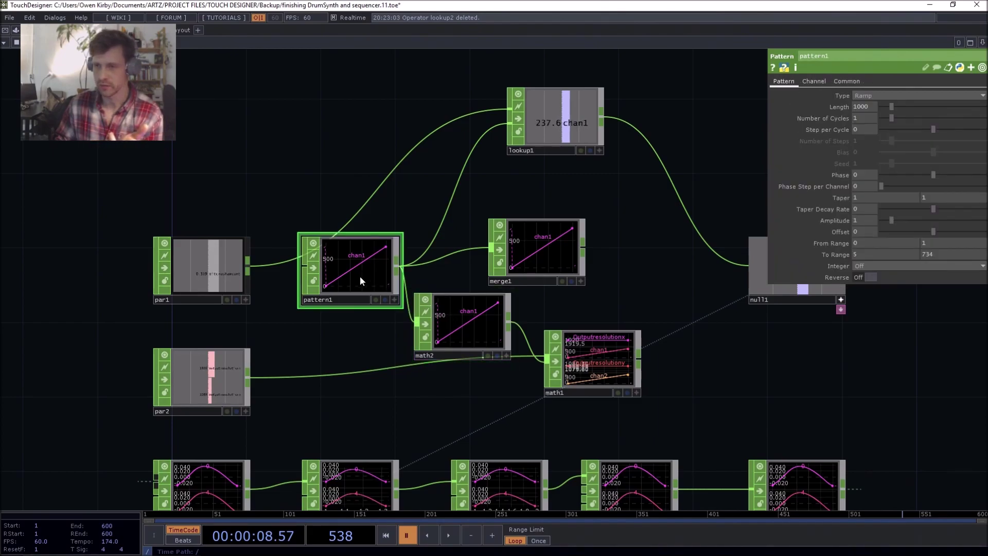
left_click(417, 312)
left_click(838, 81)
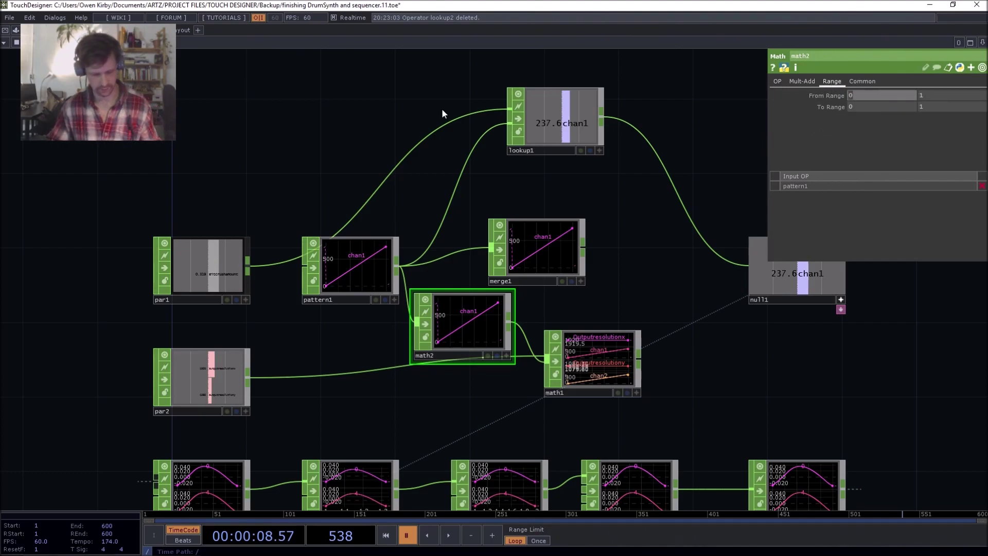
key("Tab")
type("7")
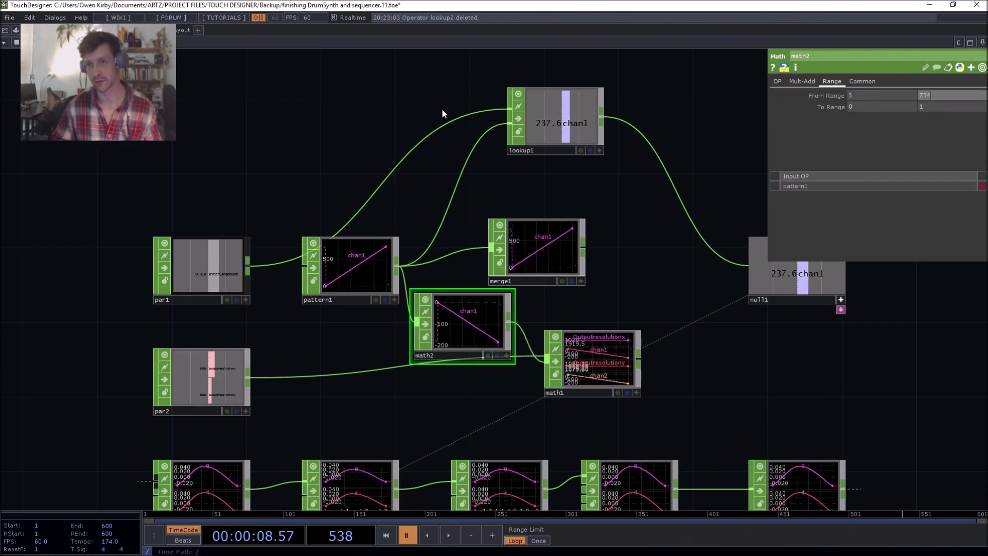
key("Tab")
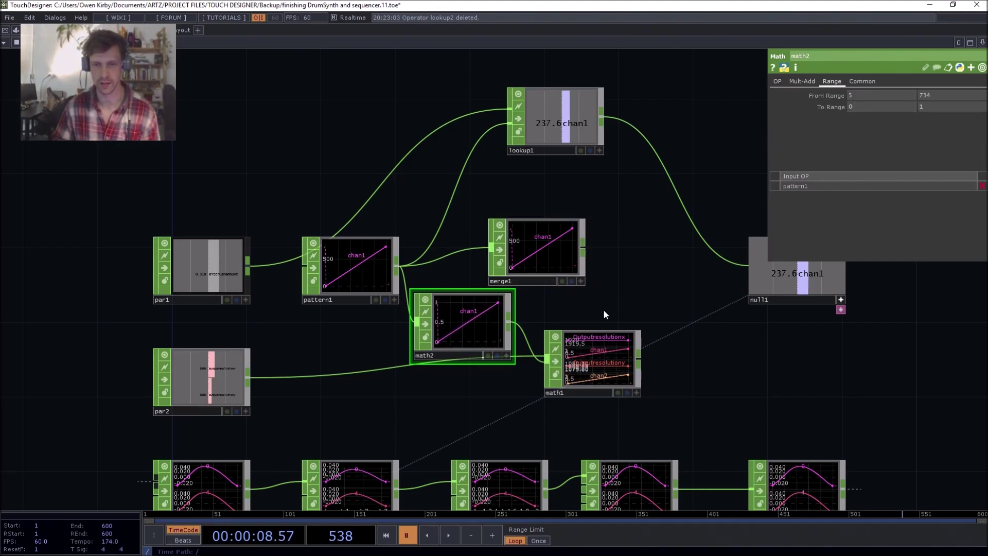
Shift math1 and math2 slightly back along the chain and set math1's Combine CHOPs to Multiply.
left_click(604, 339)
left_click_drag(605, 339, 582, 340)
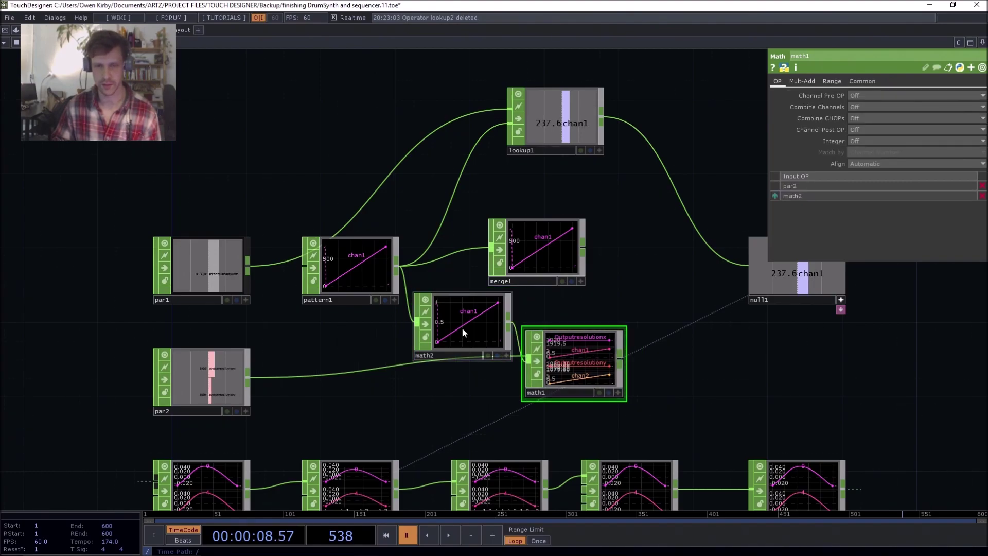
left_click_drag(463, 332, 444, 313)
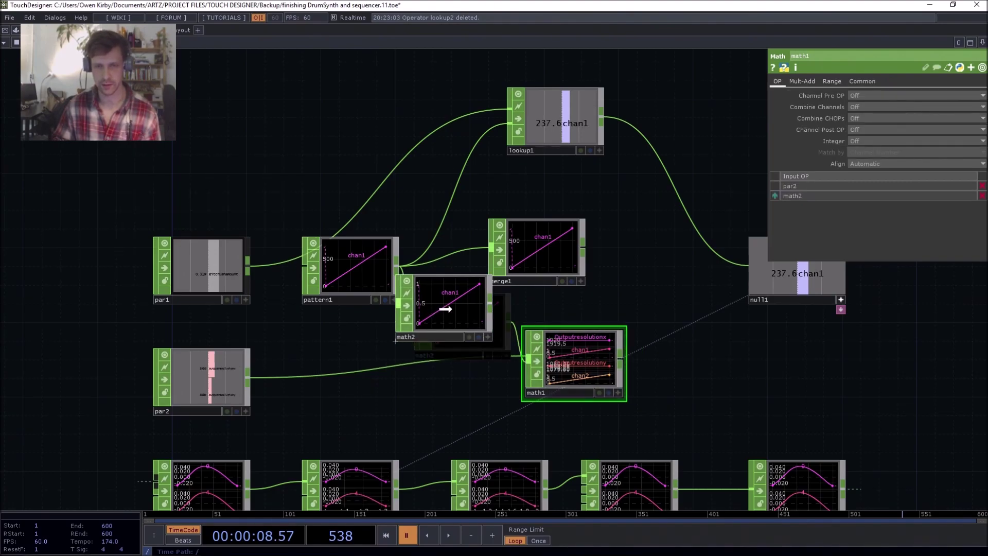
left_click(866, 115)
left_click(866, 157)
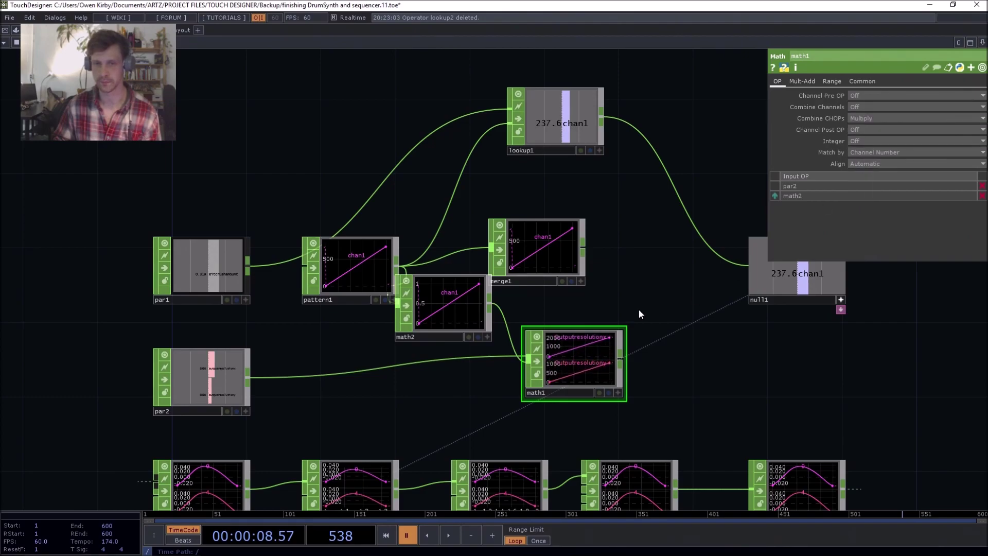
Wire math1 into merge1 and merge1 into lookup1's second input, with lookup1 placed between merge1 and null1.
left_click_drag(597, 284, 583, 292)
left_click_drag(613, 363, 477, 152)
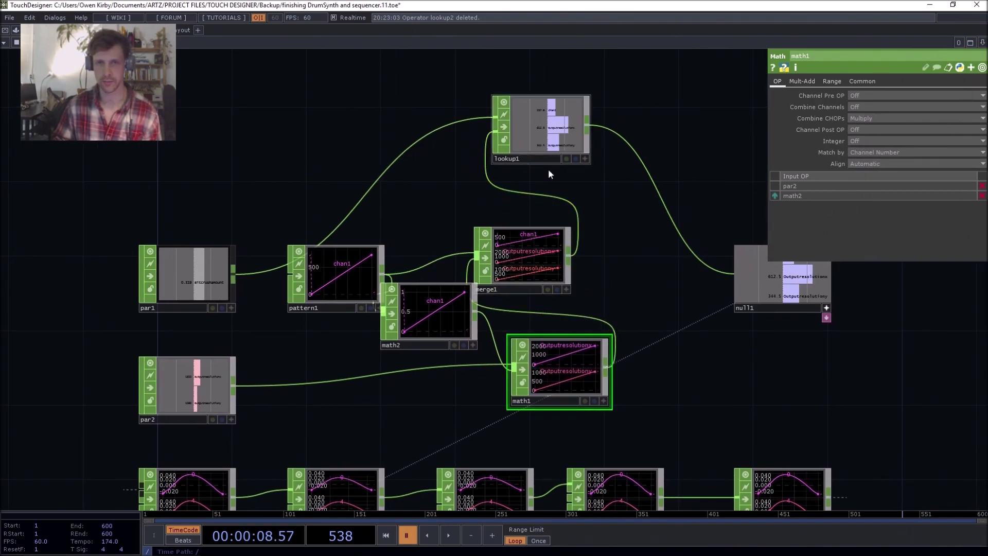
left_click_drag(606, 211, 473, 200)
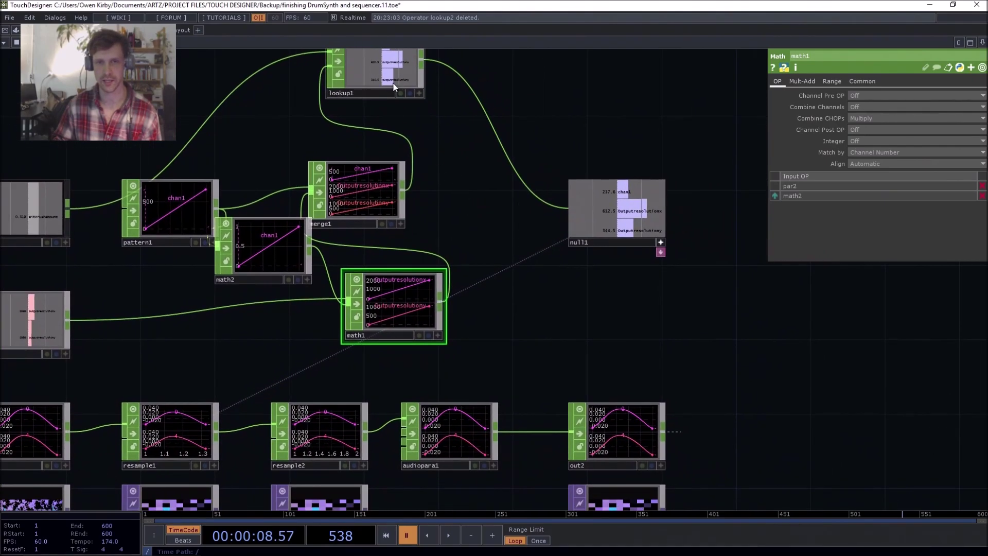
left_click_drag(394, 86, 476, 227)
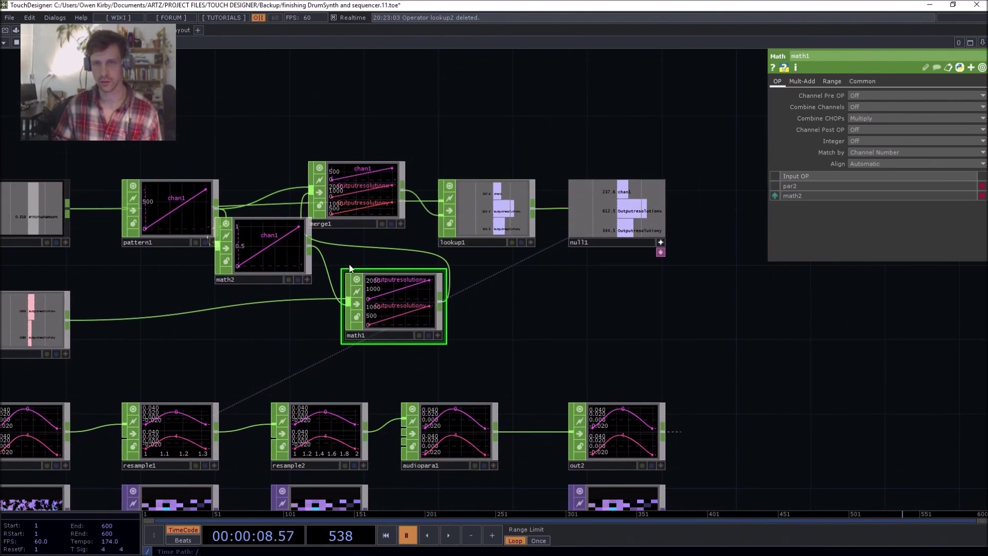
Export null1's Outputresolutionx and Outputresolutiony channels to the width and height of res1's custom Resolution.
left_click_drag(446, 150, 580, 137)
left_click_drag(655, 296, 654, 227)
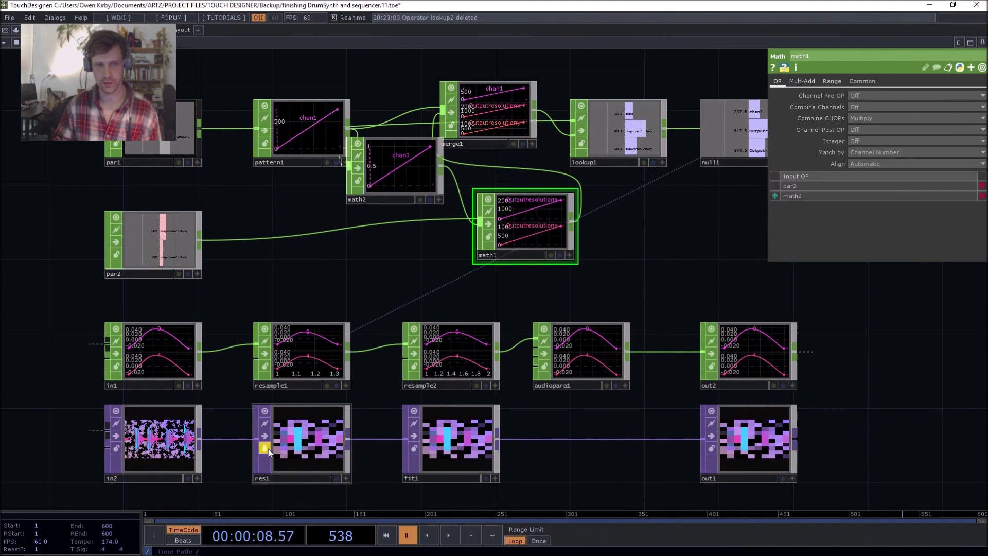
left_click(267, 448)
left_click(273, 465)
left_click(319, 424)
left_click_drag(547, 309, 386, 408)
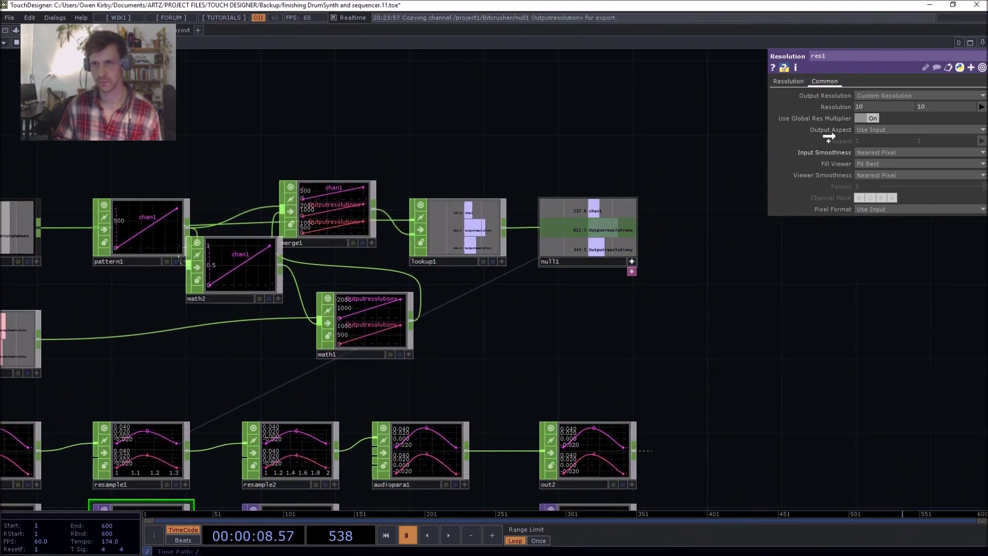
left_click_drag(873, 106, 926, 107)
left_click(856, 113)
left_click(926, 114)
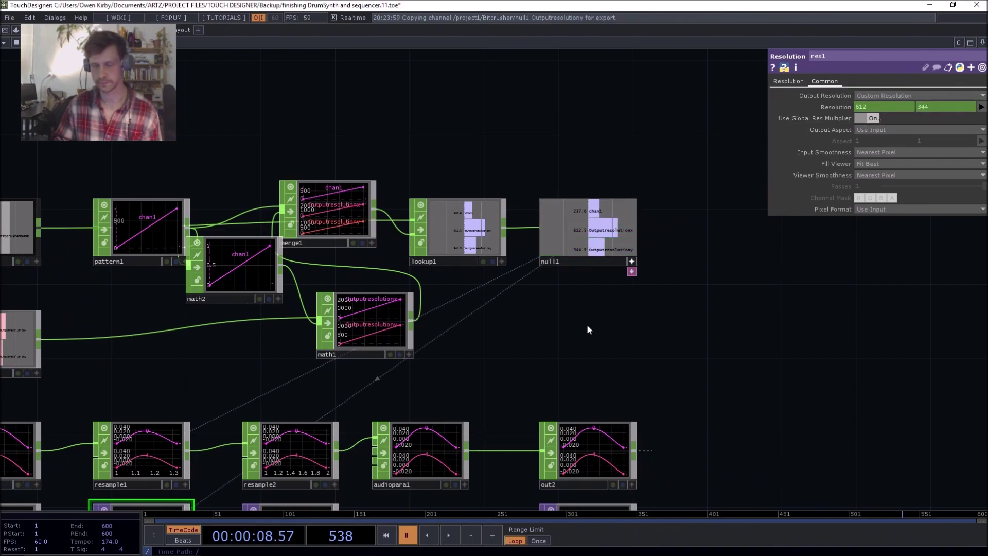
Leave the Bitcrusher network and test the effect during playback, lowering the Bitcrush amount to 0.028 before pausing.
scroll(586, 324, "down", 5)
scroll(541, 324, "down", 3)
key("space")
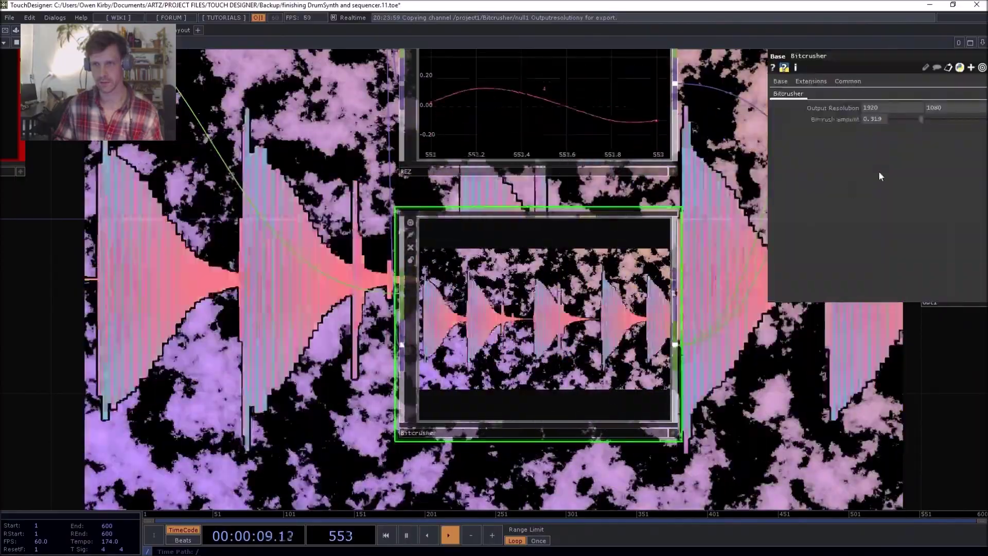
left_click_drag(921, 118, 893, 116)
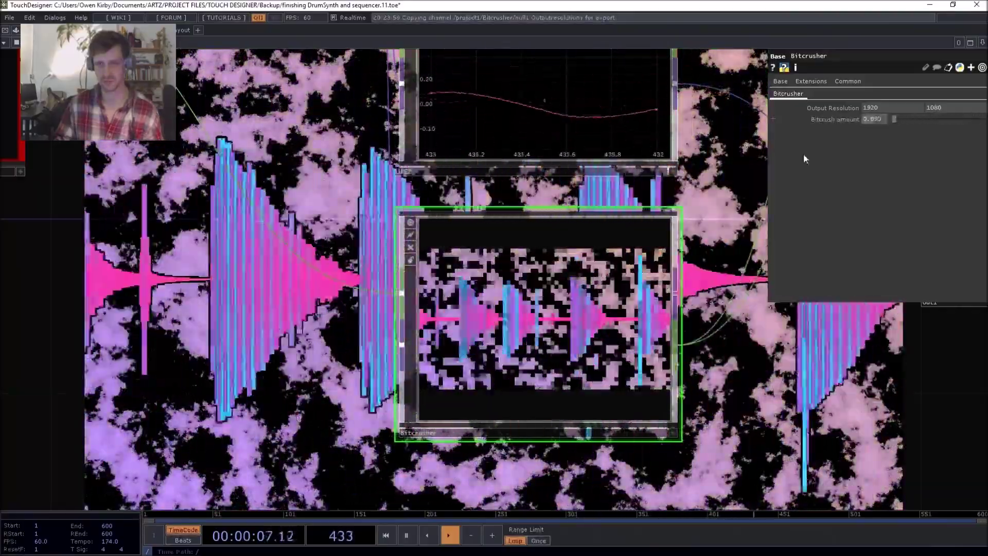
scroll(457, 289, "down", 5)
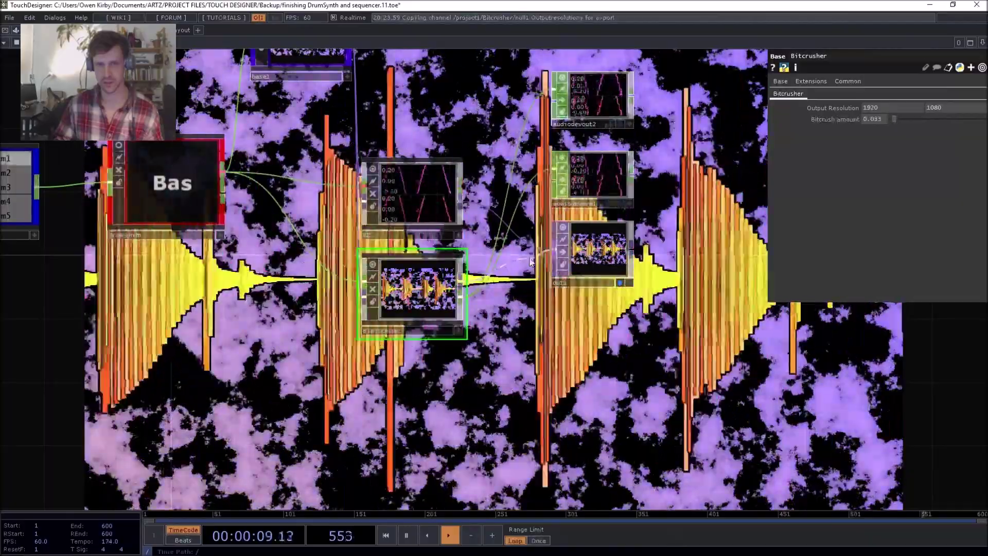
scroll(457, 288, "up", 5)
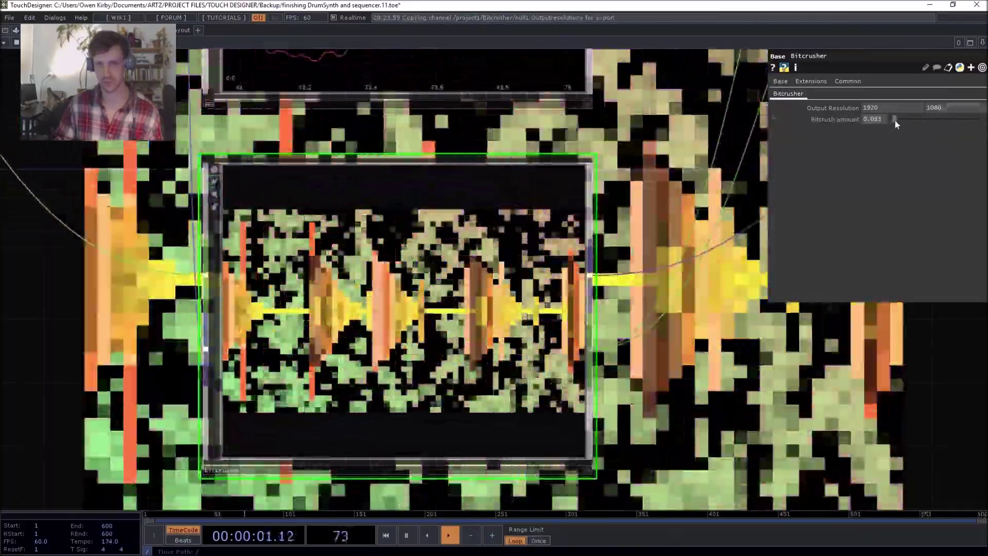
mouse_move(894, 119)
left_mouse_down()
mouse_move(938, 117)
mouse_move(894, 114)
left_mouse_up()
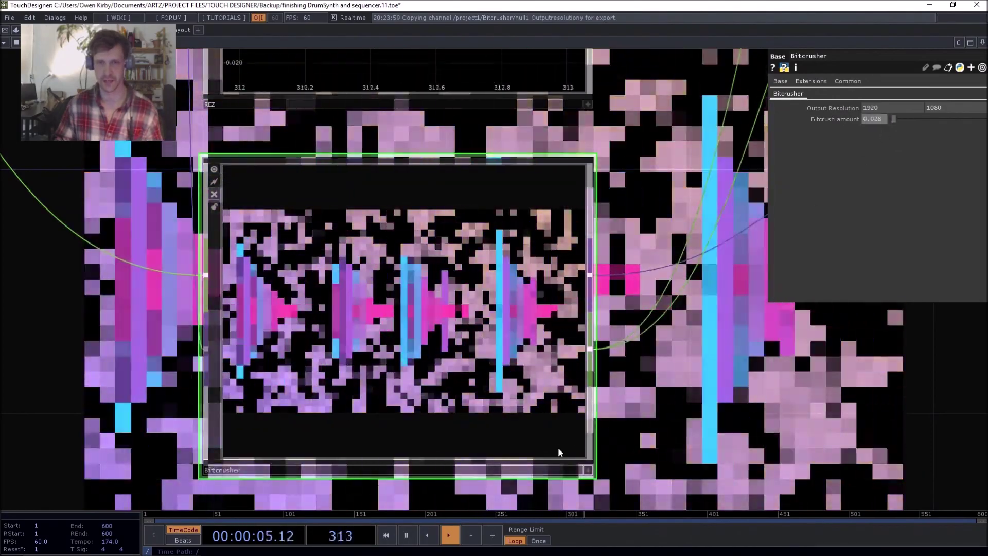
key("space")
Copy the curved pattern1 CHOP from the BITCRUSHER component nested inside REZ.
scroll(561, 432, "down", 5)
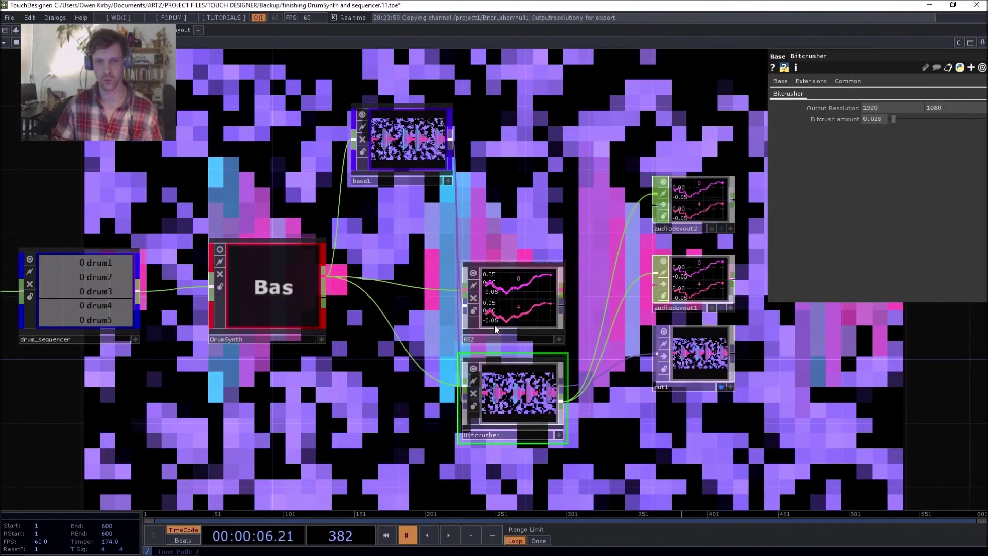
key("i")
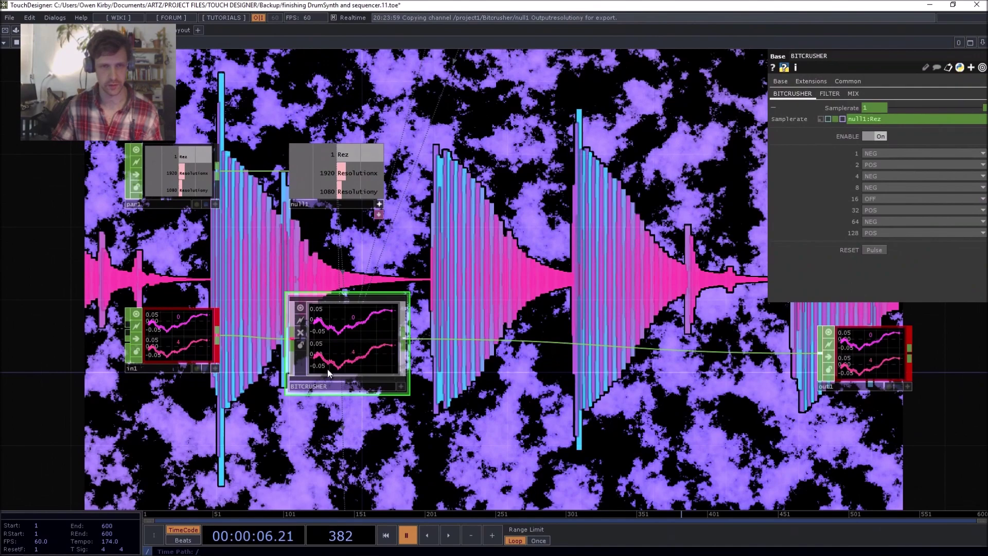
key("i")
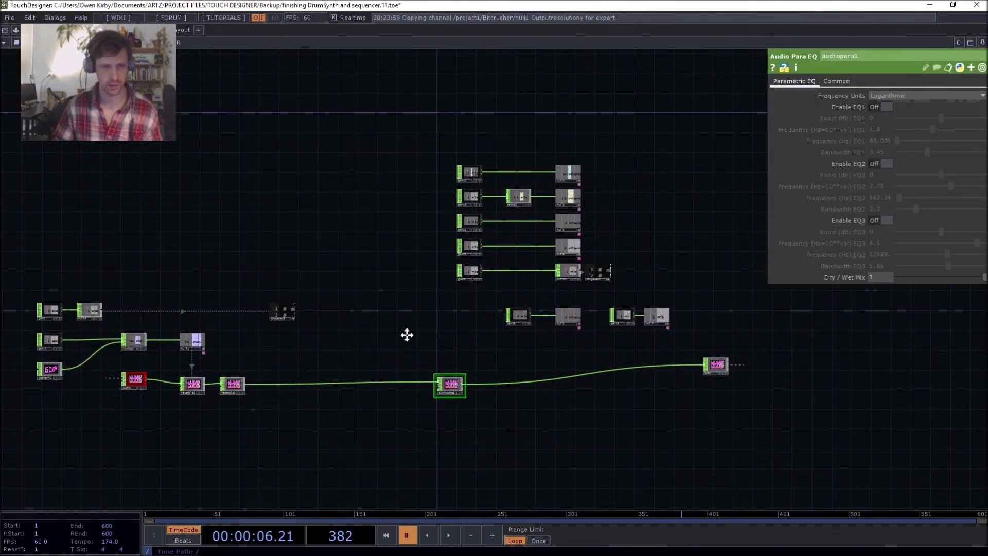
left_click_drag(407, 335, 538, 280)
middle_click_drag(113, 363, 278, 247)
left_click_drag(566, 123, 216, 447)
left_click_drag(634, 67, 715, 137)
middle_click_drag(715, 137, 555, 266)
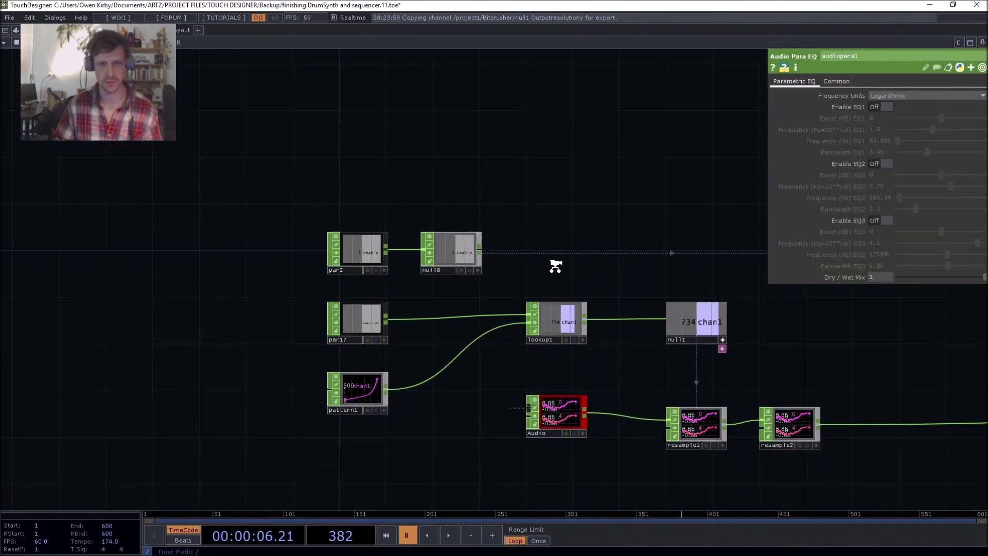
scroll(401, 402, "up", 4)
left_click(516, 195)
key("ctrl+c")
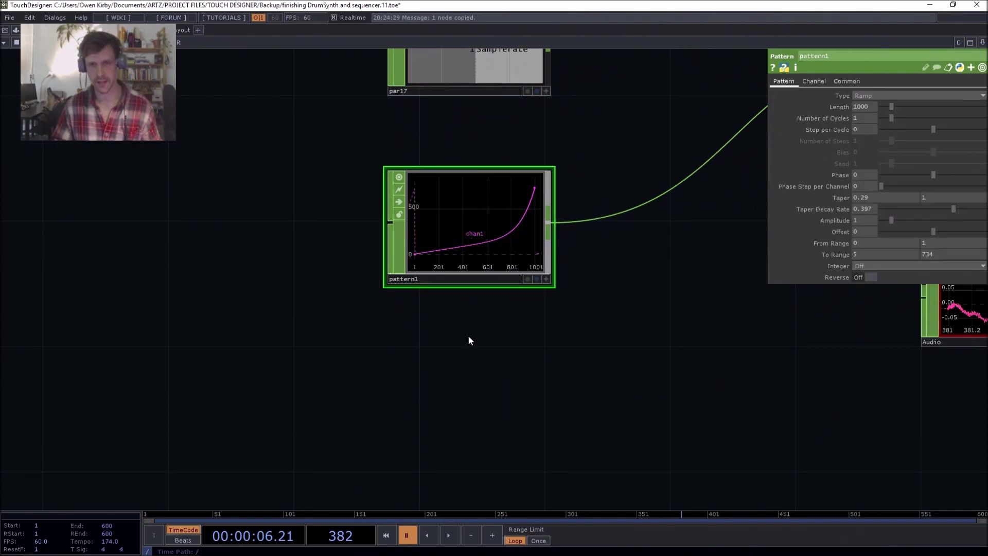
Examine the pattern and resolution network inside REZ's base1 component, and return to the top-level network.
scroll(474, 344, "down", 10)
left_click_drag(234, 304, 479, 165)
scroll(479, 165, "down", 3)
scroll(479, 164, "down", 4)
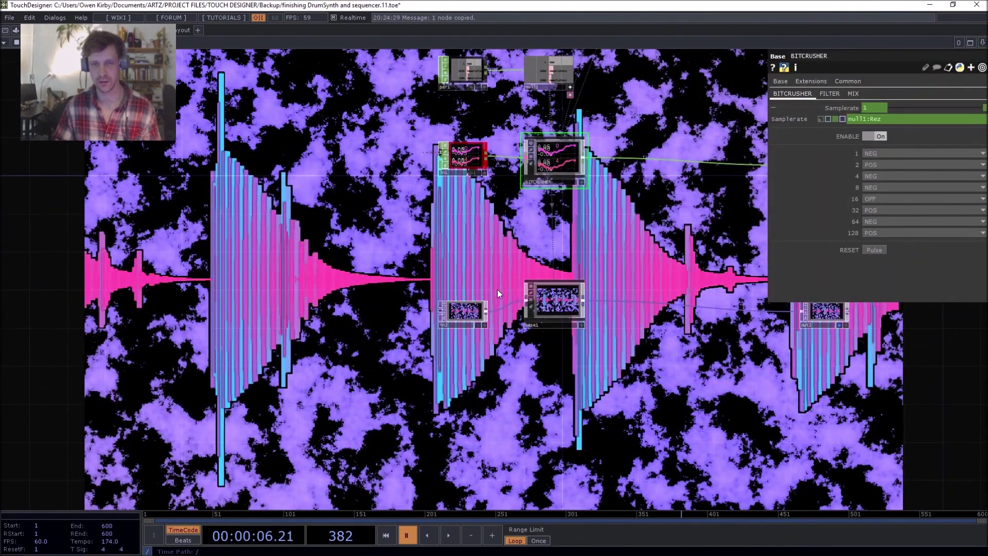
left_click_drag(497, 289, 436, 280)
scroll(467, 297, "up", 8)
scroll(468, 298, "down", 8)
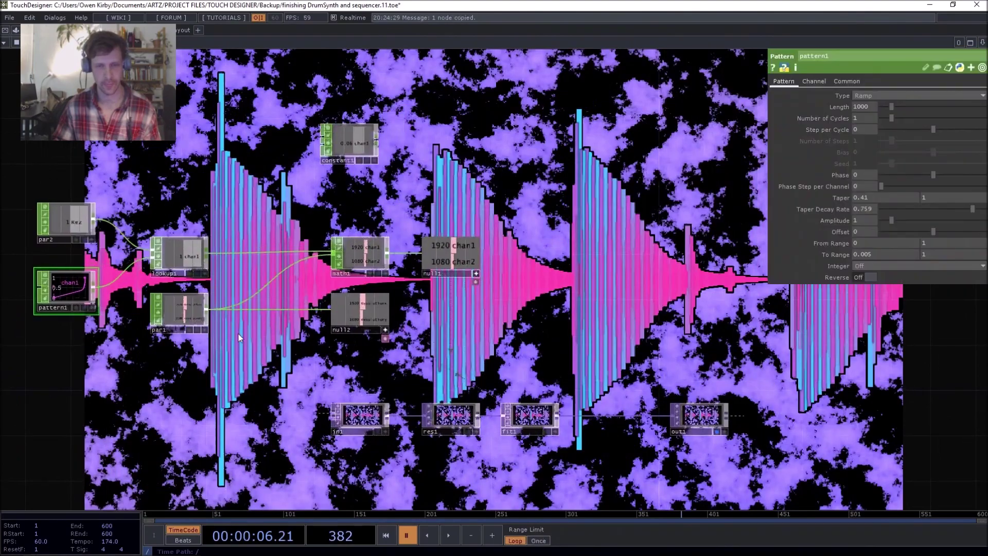
scroll(367, 325, "up", 8)
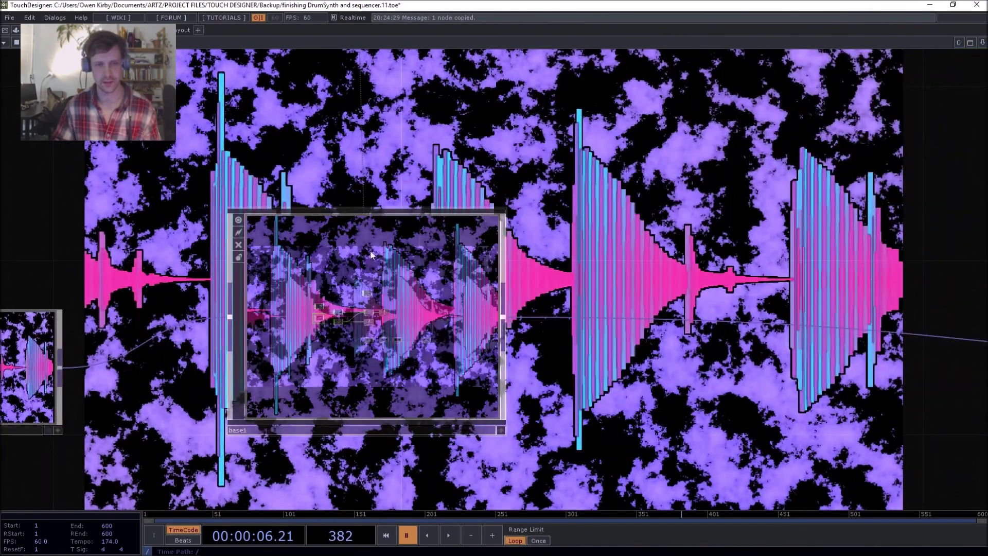
left_click_drag(349, 349, 368, 413)
scroll(354, 378, "down", 5)
left_click_drag(353, 159, 406, 118)
scroll(457, 122, "down", 6)
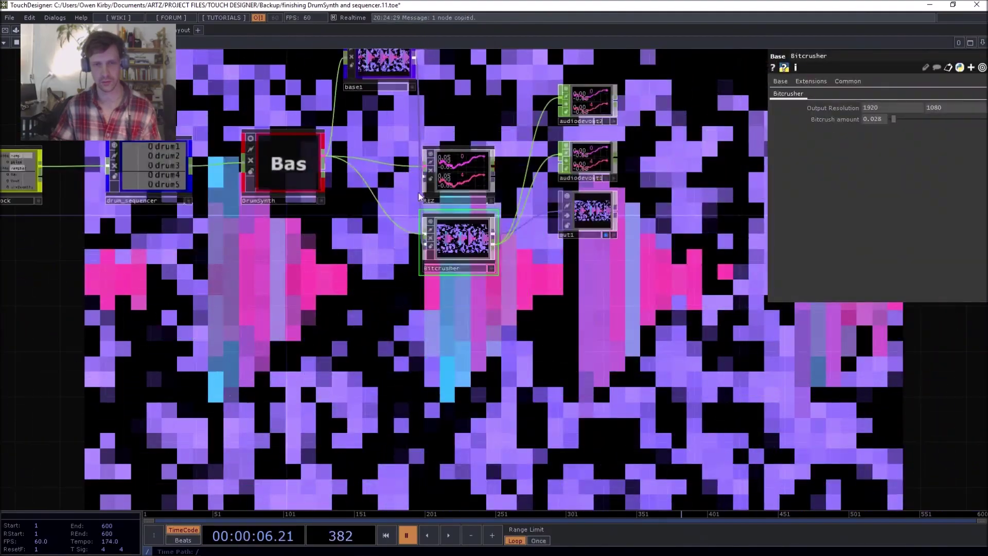
Paste the copied Pattern into Bitcrusher and wire it to merge1 and math2 in place of pattern1, which moves above par1.
scroll(468, 258, "up", 7)
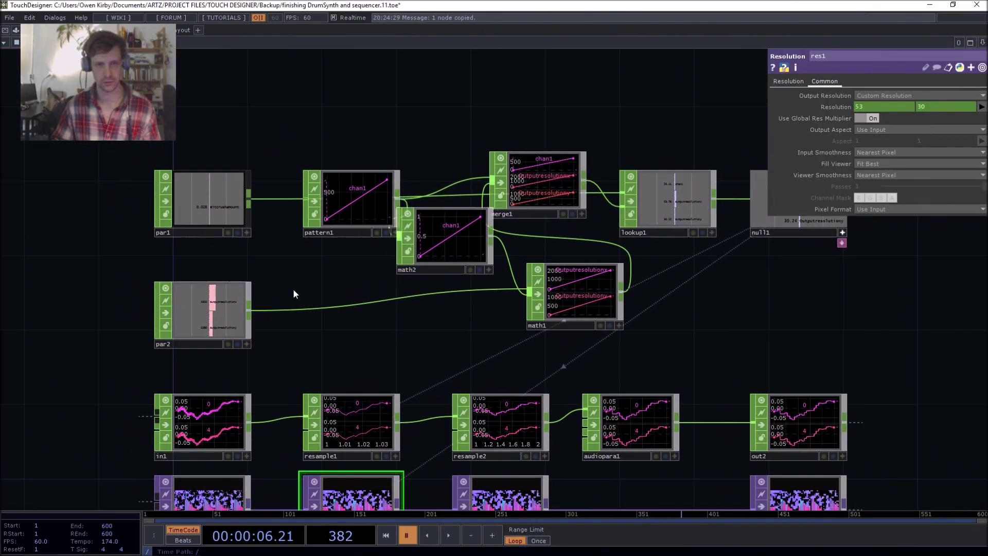
key("ctrl+v")
scroll(292, 288, "up", 4)
scroll(282, 303, "down", 4)
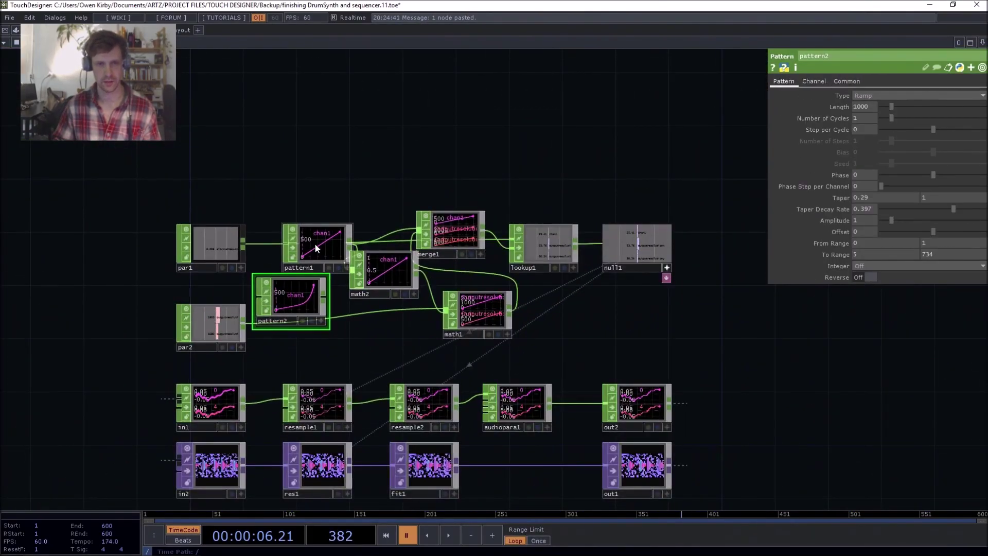
left_click_drag(314, 242, 225, 168)
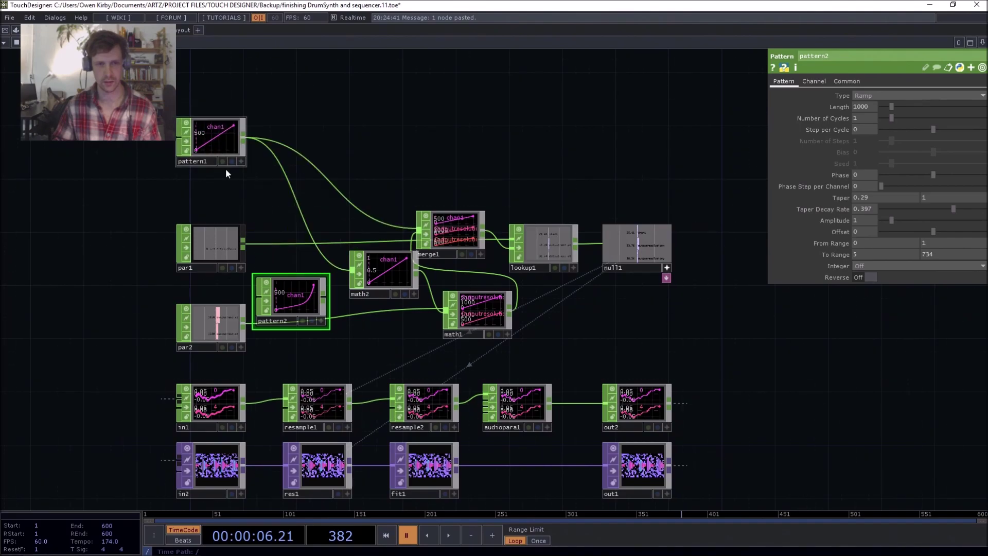
left_click(355, 206)
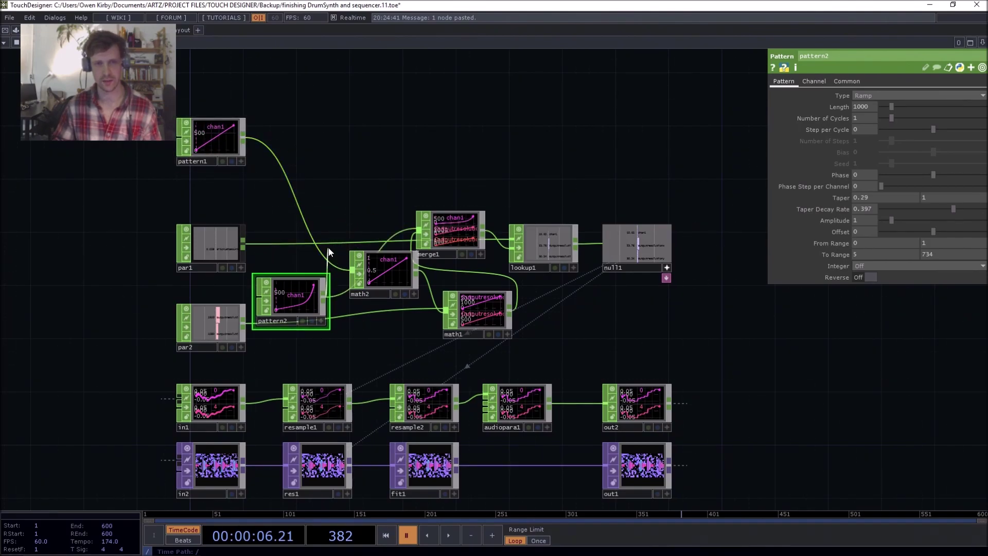
left_click(302, 217)
left_click_drag(333, 194, 367, 180)
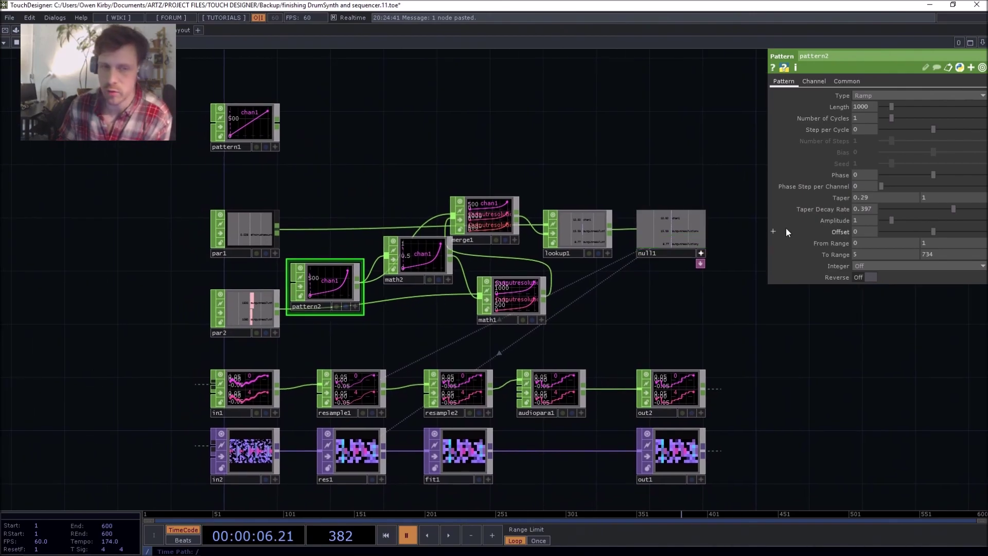
Set the Taper Decay Rate of pattern2 to 0.228 for a gentler curve.
scroll(324, 308, "up", 5)
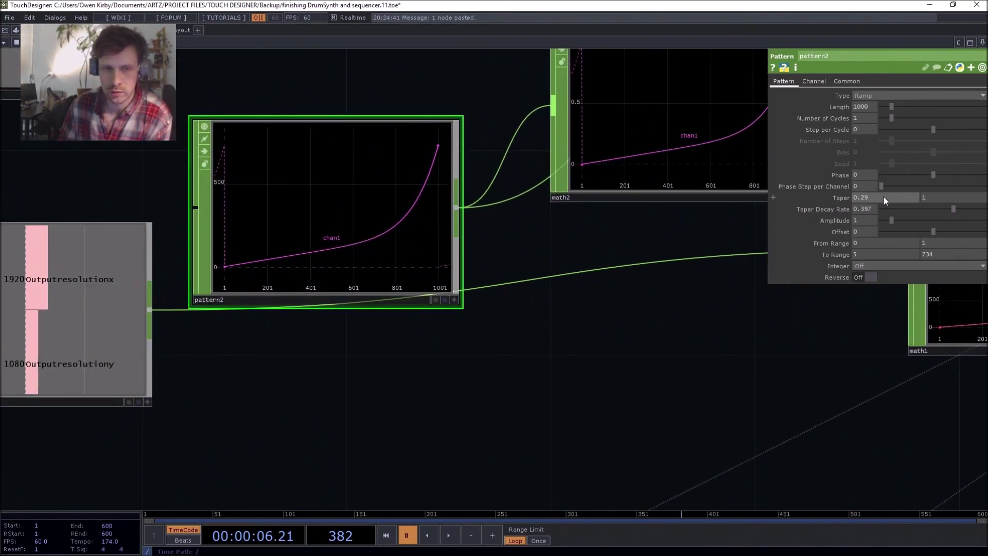
mouse_move(883, 195)
middle_mouse_down()
mouse_move(905, 187)
mouse_move(882, 187)
mouse_move(884, 198)
middle_mouse_up()
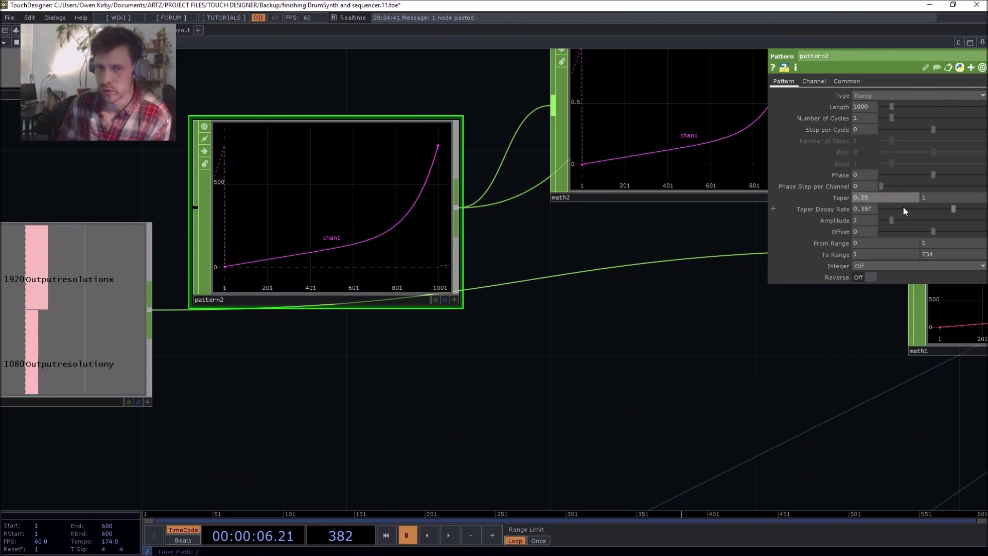
mouse_move(954, 206)
left_mouse_down()
mouse_move(925, 208)
mouse_move(965, 210)
mouse_move(944, 214)
left_mouse_up()
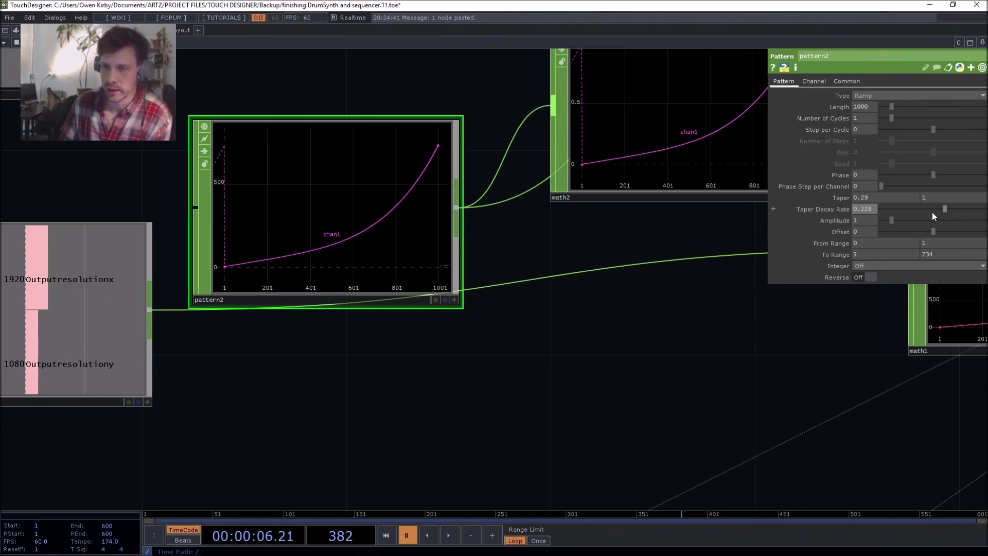
left_click_drag(537, 390, 423, 421)
scroll(423, 422, "down", 5)
mouse_move(365, 348)
left_mouse_down()
mouse_move(365, 256)
mouse_move(363, 357)
left_mouse_up()
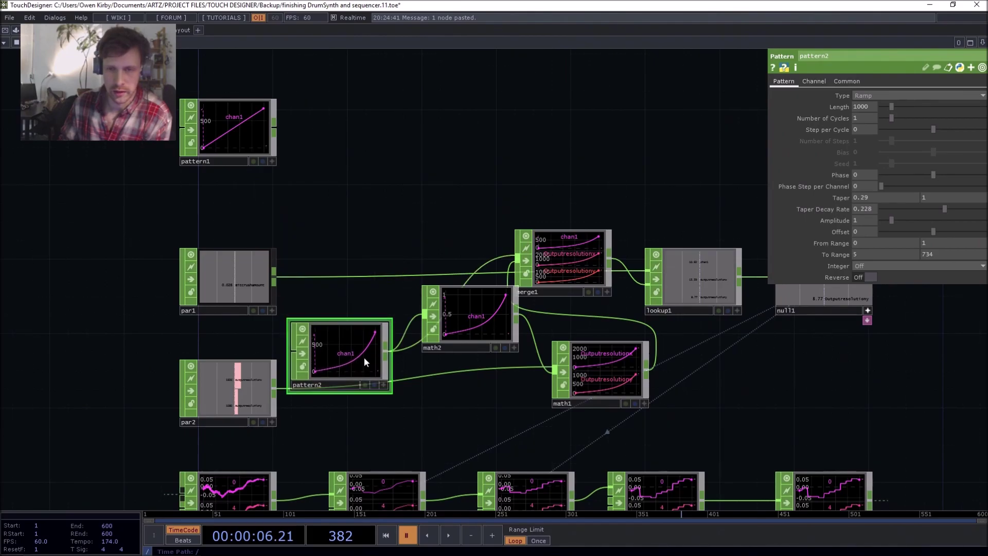
Return to the top-level network, resume playback and raise the Bitcrusher's Bitcrush amount to about 0.09.
scroll(394, 265, "down", 6)
scroll(394, 265, "down", 6)
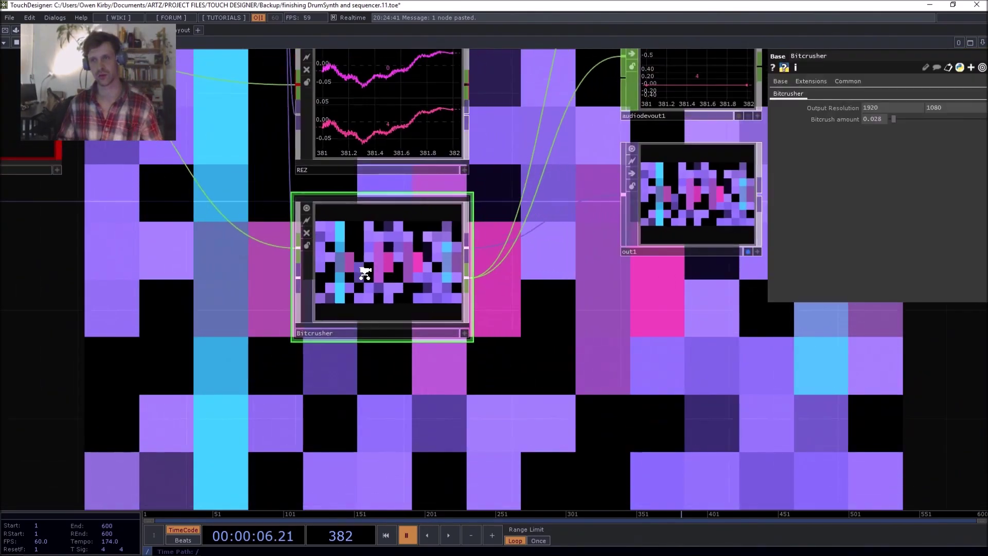
key("space")
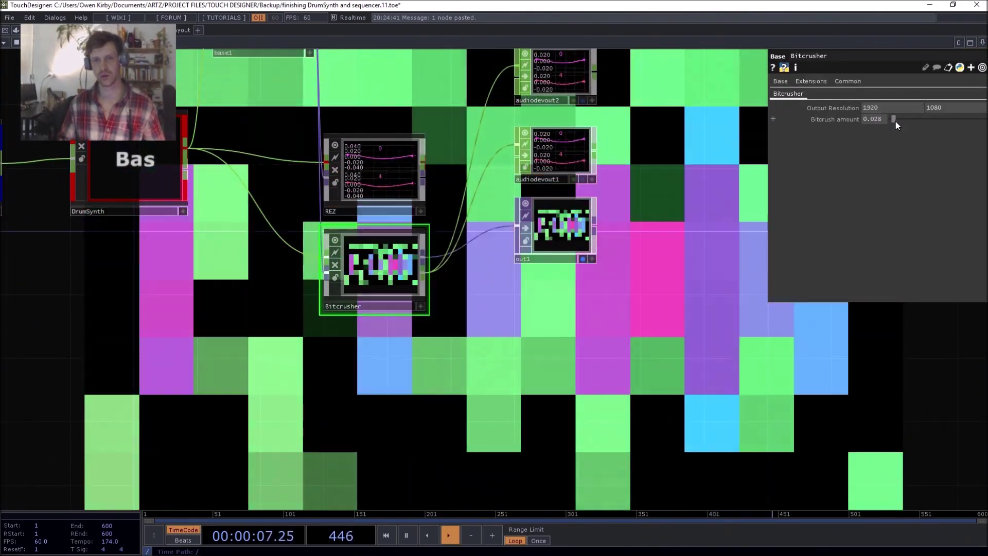
mouse_move(893, 119)
left_mouse_down()
mouse_move(980, 124)
mouse_move(903, 119)
left_mouse_up()
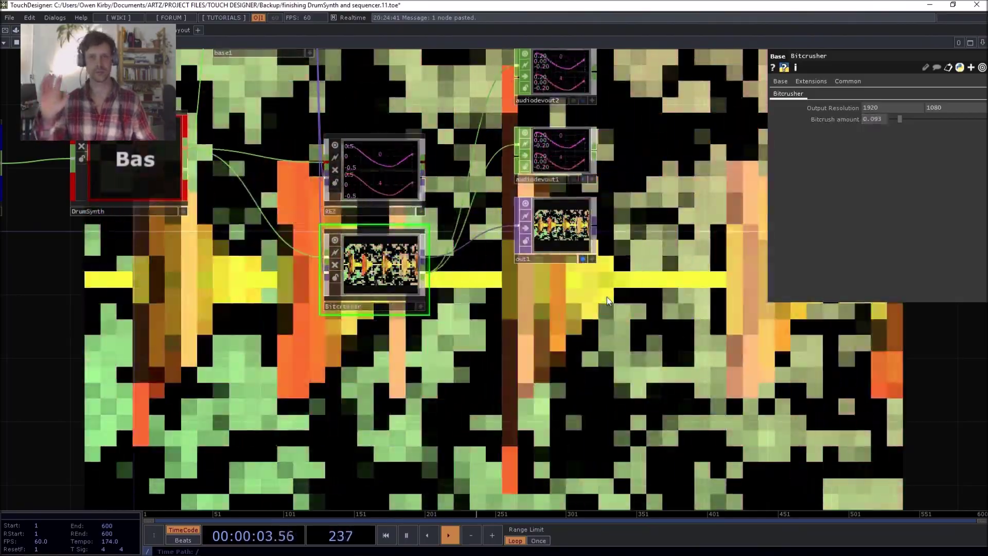